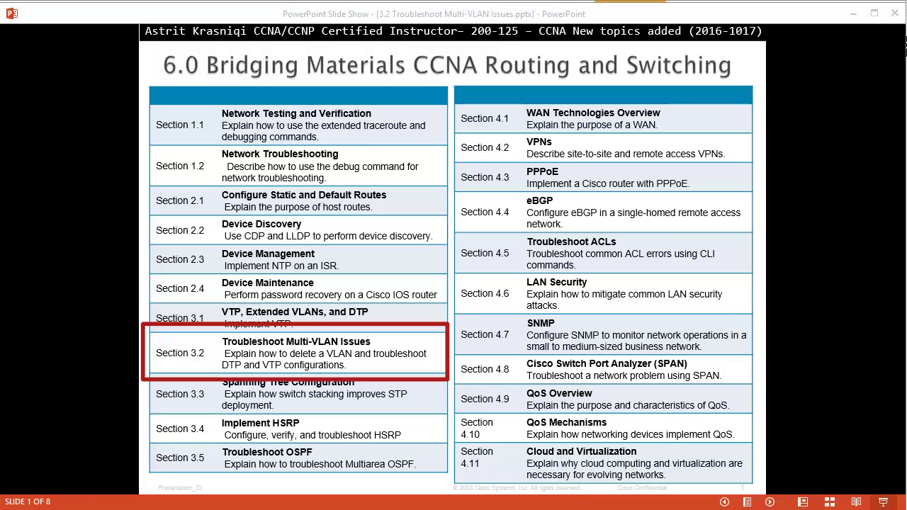
# Advance the slide show to the Deleting VLANs example slide for switch S1 with VLANs 10, 20 and 99
pyautogui.press('Right')
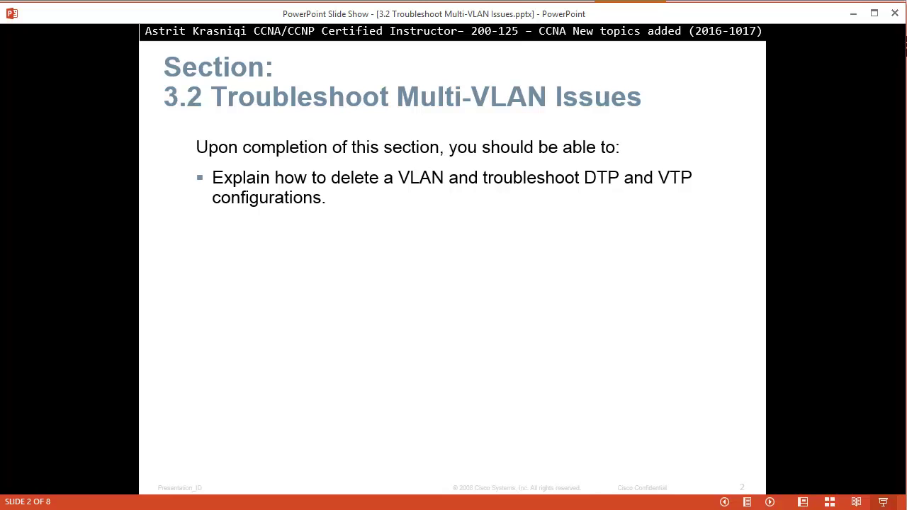
pyautogui.press('Right')
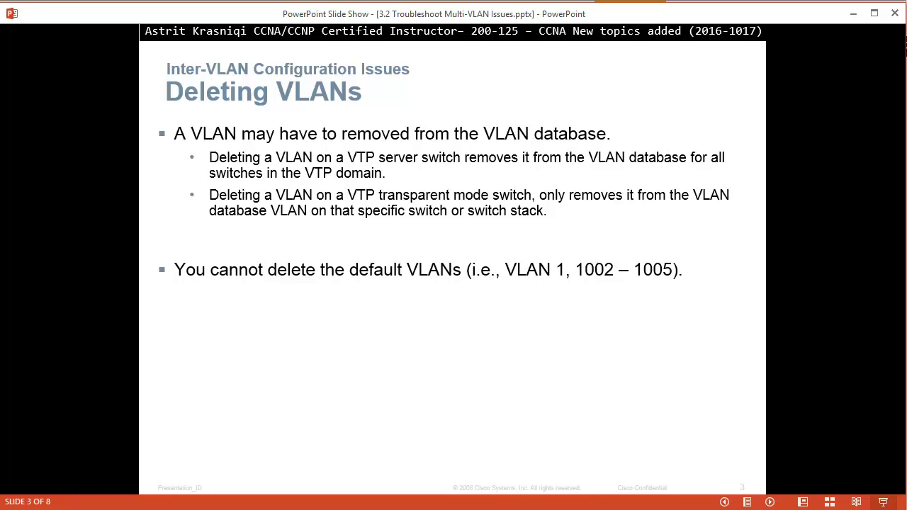
pyautogui.press('Right')
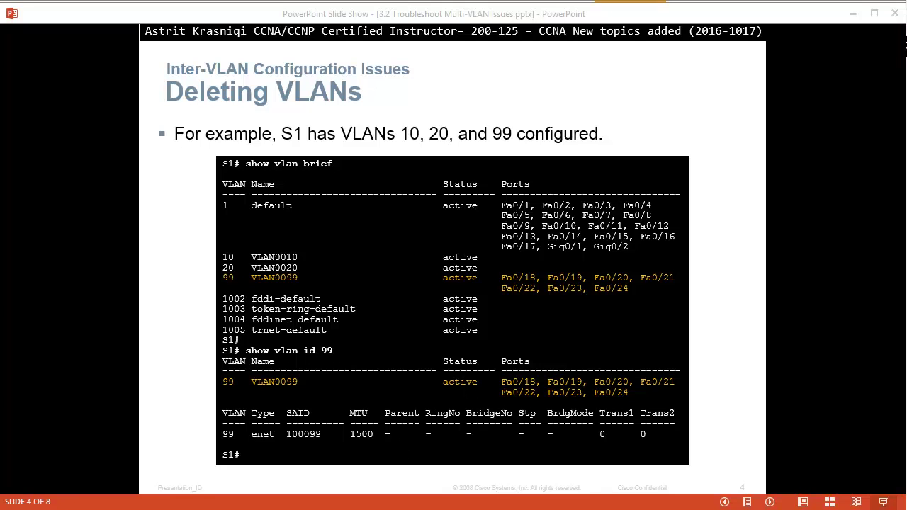
# Switch to the topology diagram in PowerPoint and delete the Rev and Vlan labels beside switches ALS1 and DLS1
pyautogui.hotkey('alt', 'Tab')
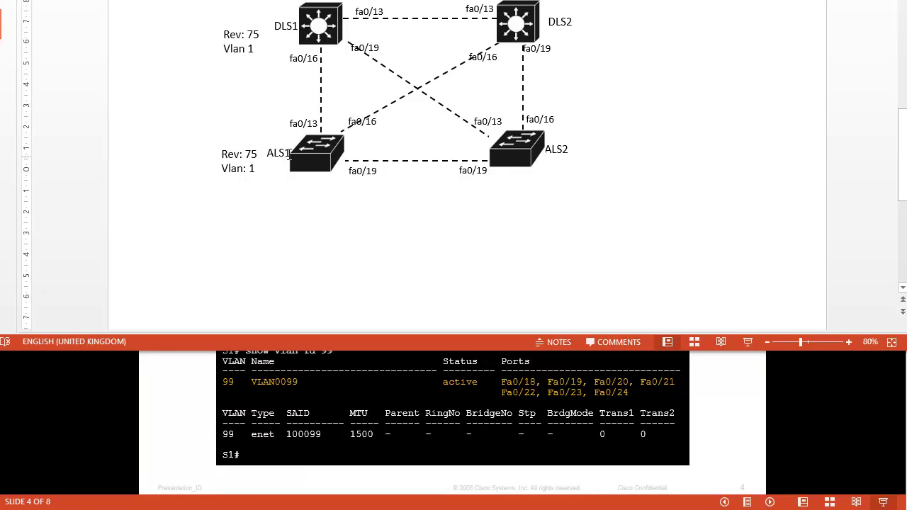
pyautogui.click(228, 154)
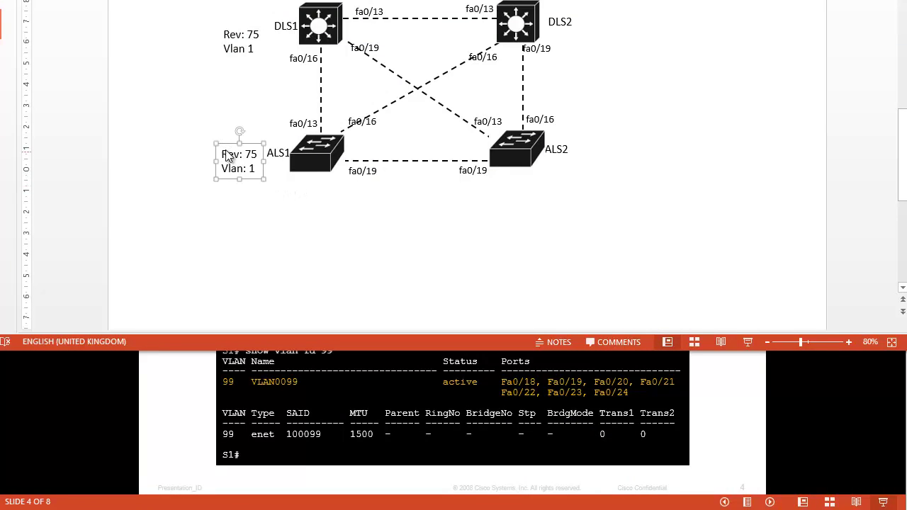
pyautogui.press('Delete')
pyautogui.click(229, 29)
pyautogui.press('Delete')
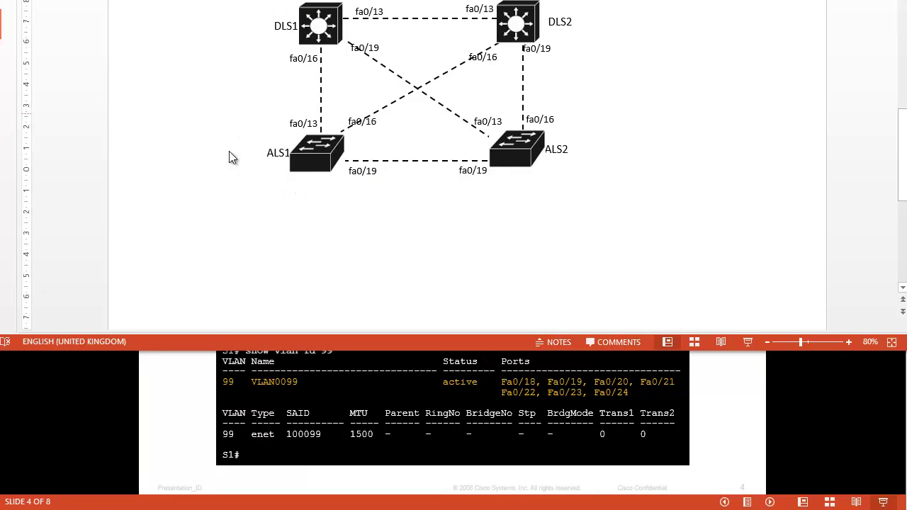
# Switch to SecureCRT, suspend the ALS1 connection and list the access server's connections with "show session"
pyautogui.hotkey('alt', 'Tab')
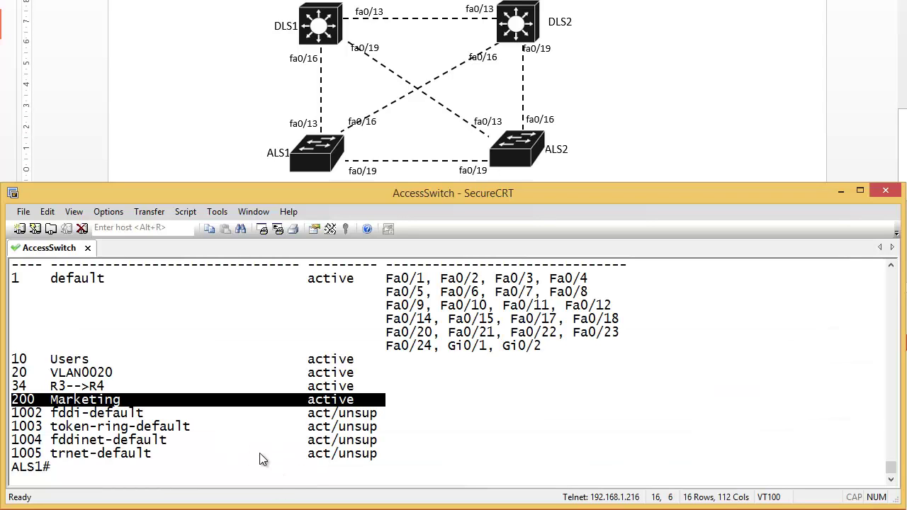
pyautogui.click(278, 454)
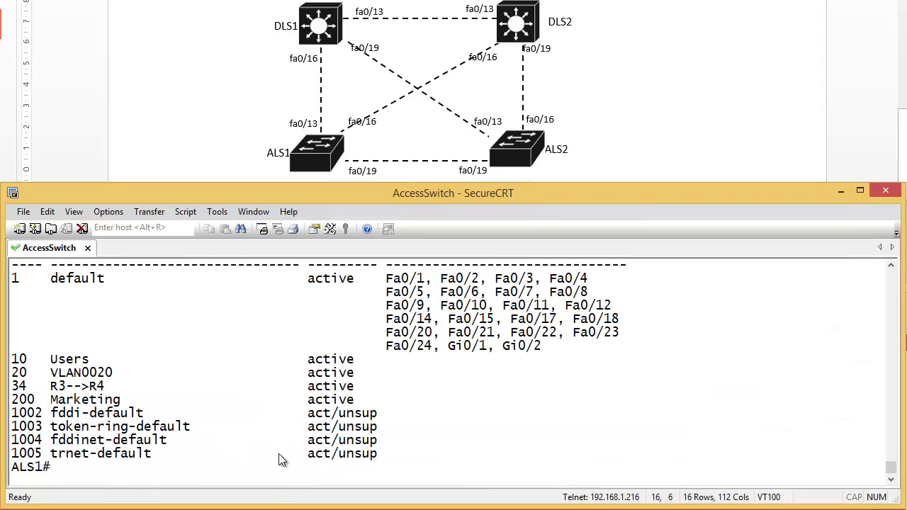
pyautogui.hotkey('ctrl', 'shift', '6')
pyautogui.write('xs')
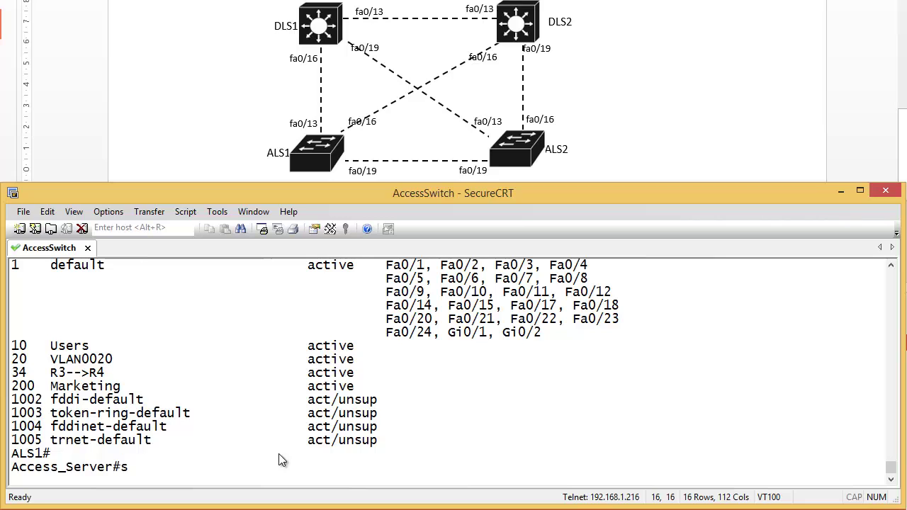
pyautogui.write('how session')
pyautogui.press('Return')
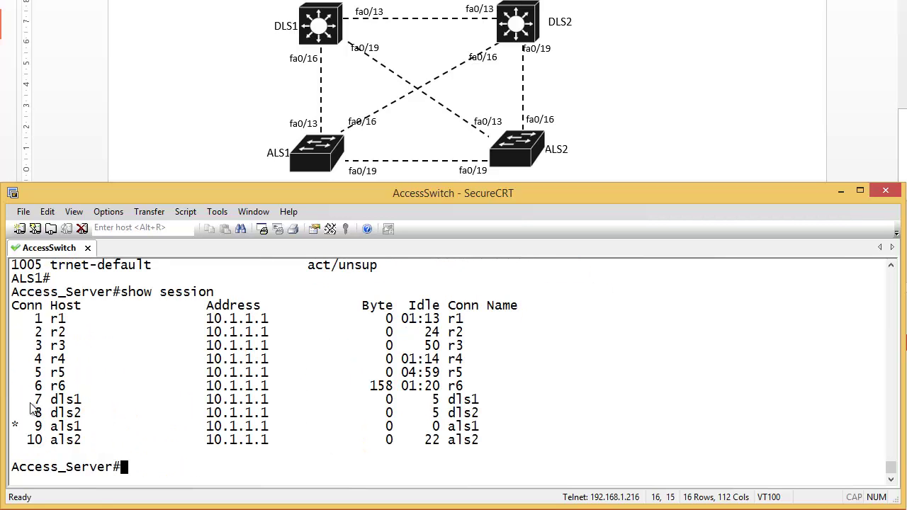
# Resume connection 7 to dls1 and leave global configuration mode with "end"
pyautogui.moveTo(30, 401); pyautogui.dragTo(497, 403)
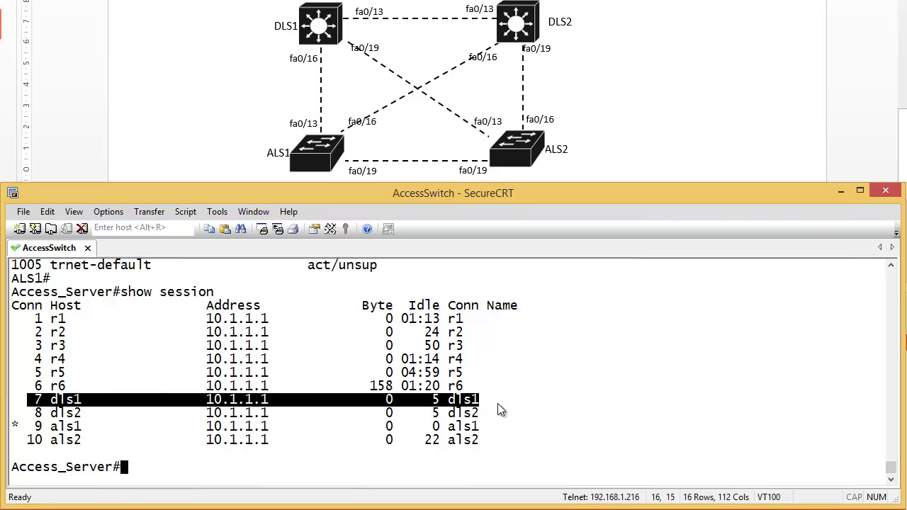
pyautogui.write('7')
pyautogui.press('Return')
pyautogui.write('end')
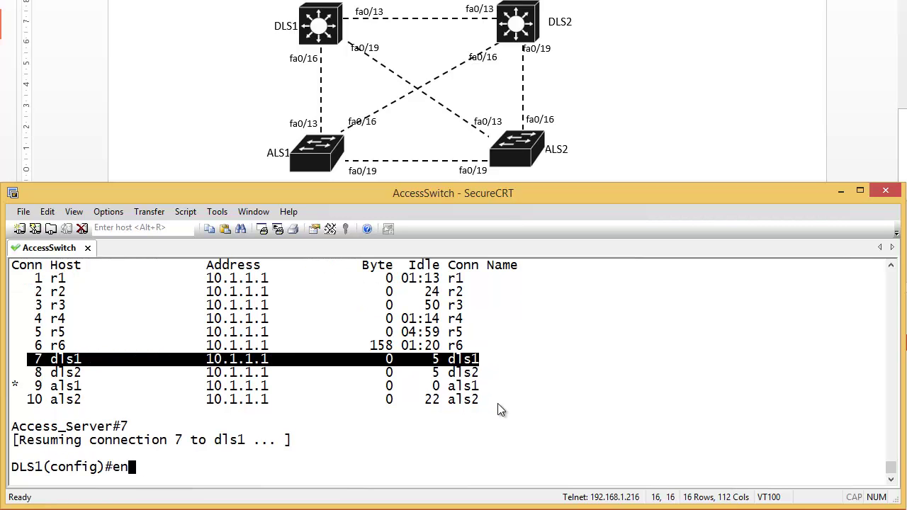
pyautogui.press('Return')
pyautogui.press('Return')
# Run "show vlan brief" on DLS1 and review the VLANs from 10 to 200
pyautogui.write('show vlanb rief')
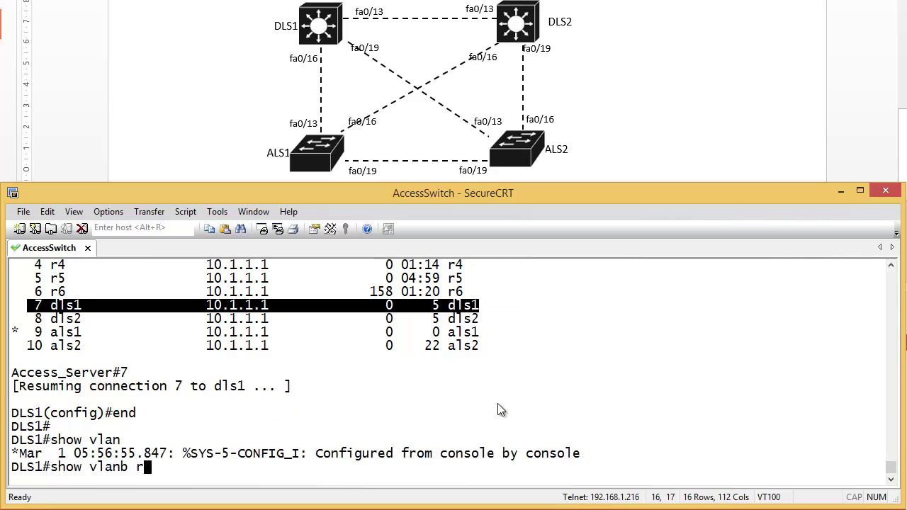
pyautogui.press('BackSpace')
pyautogui.press('BackSpace')
pyautogui.press('BackSpace')
pyautogui.press('BackSpace')
pyautogui.press('BackSpace')
pyautogui.press('BackSpace')
pyautogui.write('brief')
pyautogui.press('Return')
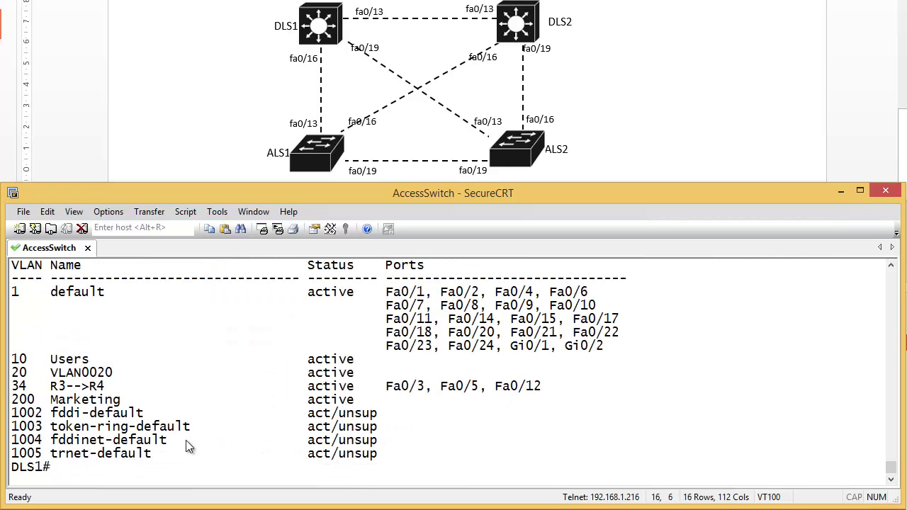
pyautogui.moveTo(19, 367); pyautogui.dragTo(505, 405)
pyautogui.click(492, 433)
# Run "show vtp status" on DLS1 and examine the VTP domain name, number of existing VLANs and configuration revision
pyautogui.write('show')
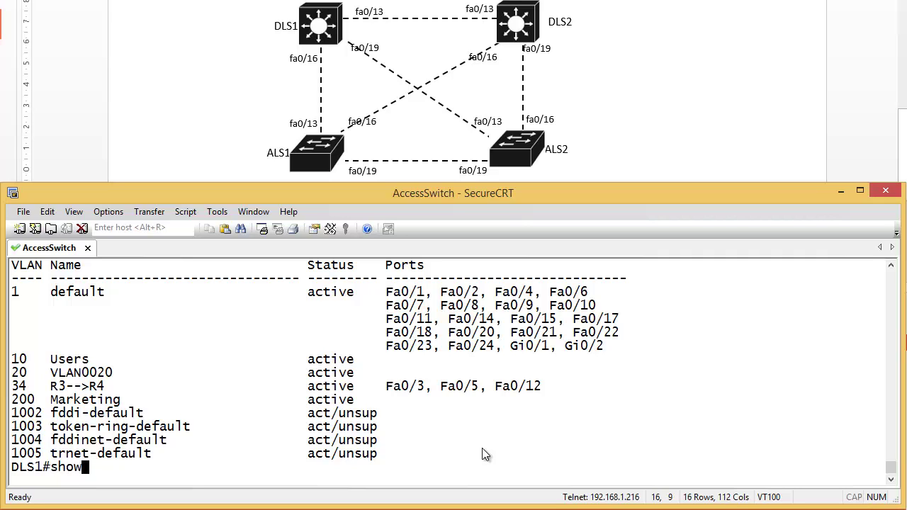
pyautogui.write(' vtp status')
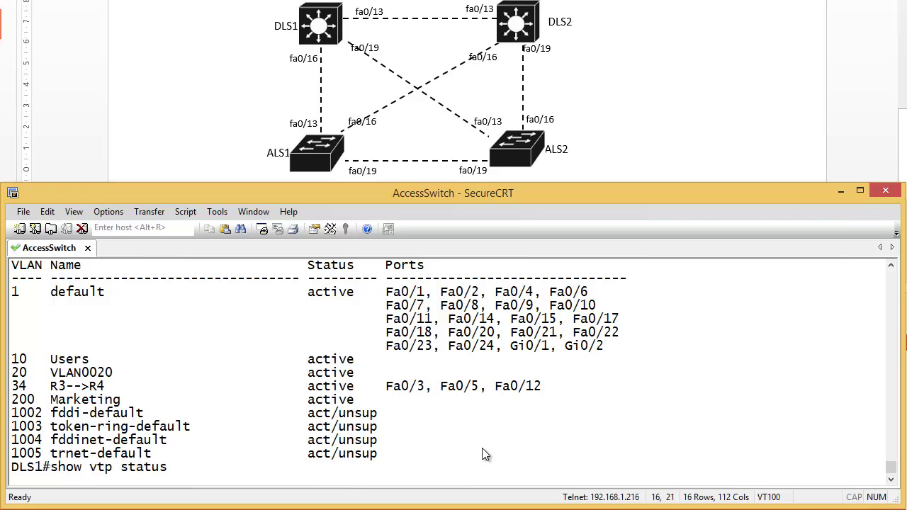
pyautogui.press('Return')
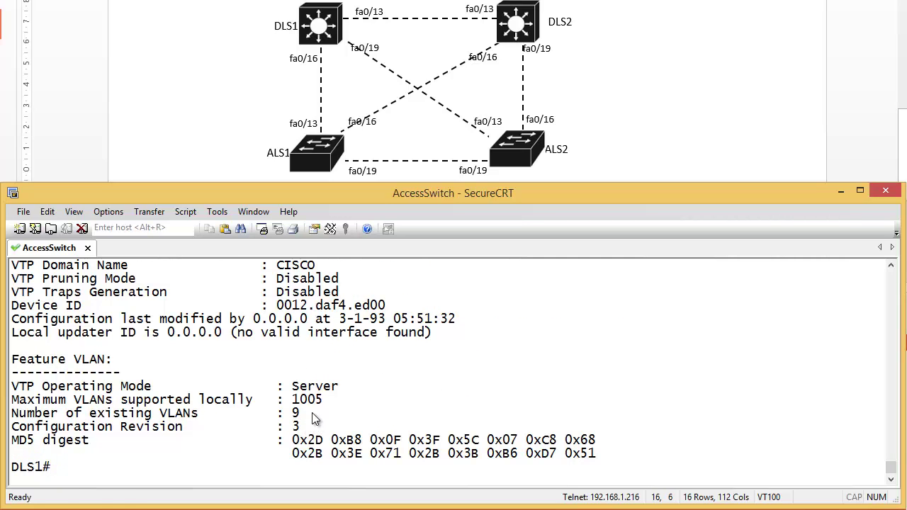
pyautogui.moveTo(315, 416); pyautogui.dragTo(44, 419)
pyautogui.moveTo(300, 427); pyautogui.dragTo(13, 434)
pyautogui.scroll(2, 226, 379)
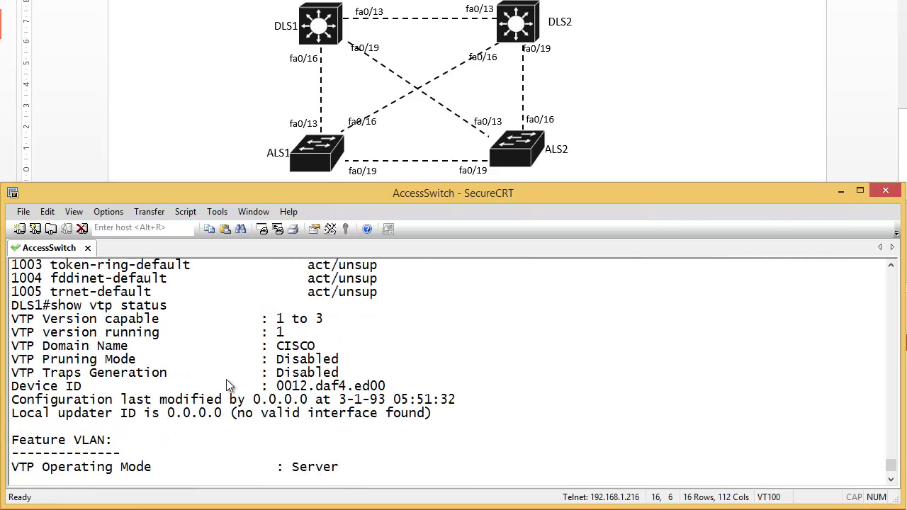
pyautogui.click(315, 347)
pyautogui.moveTo(316, 348); pyautogui.dragTo(11, 347)
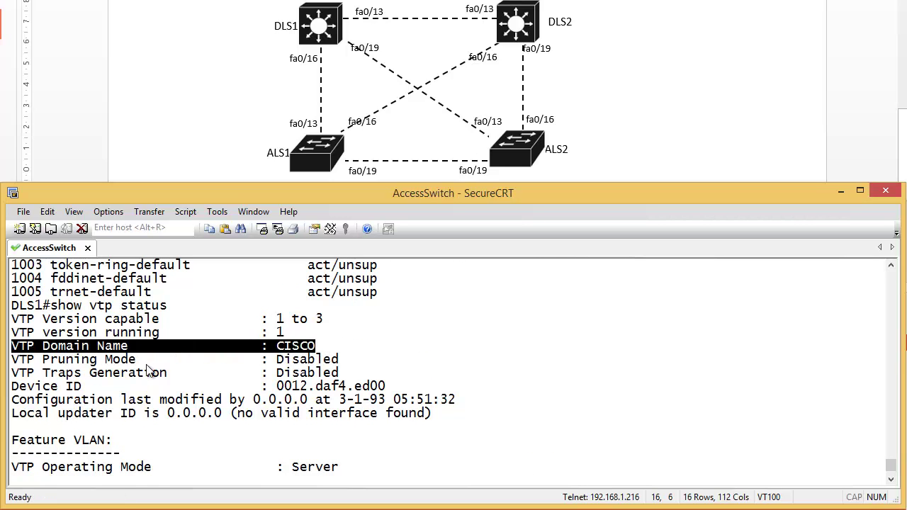
pyautogui.scroll(1, 226, 418)
pyautogui.scroll(4, 225, 418)
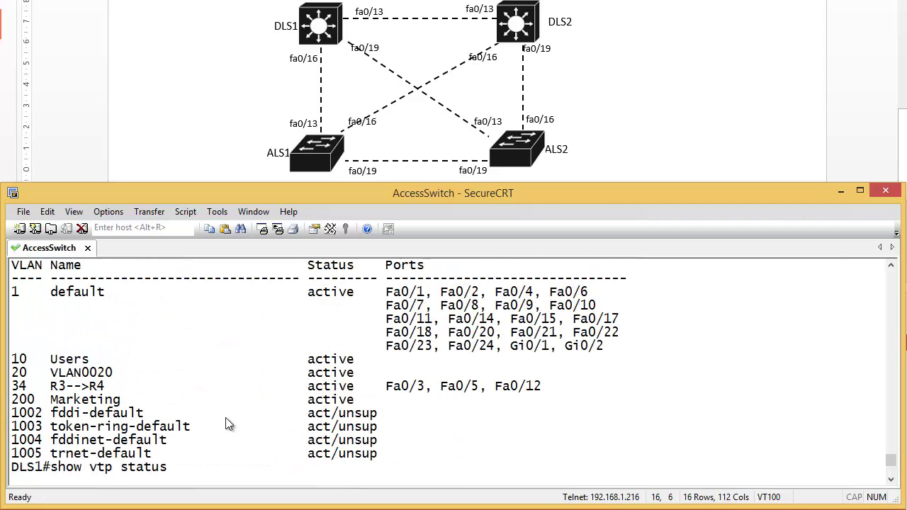
pyautogui.scroll(-7, 225, 417)
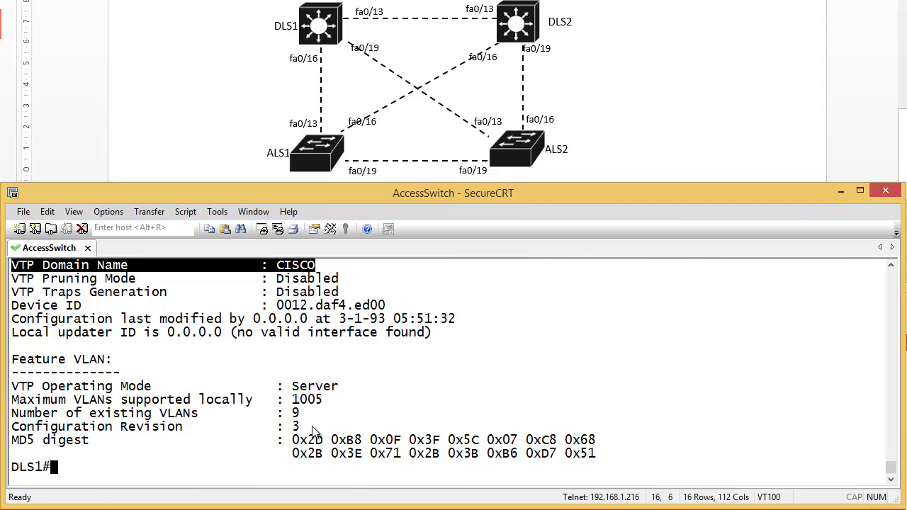
pyautogui.moveTo(316, 427); pyautogui.dragTo(11, 427)
pyautogui.click(153, 445)
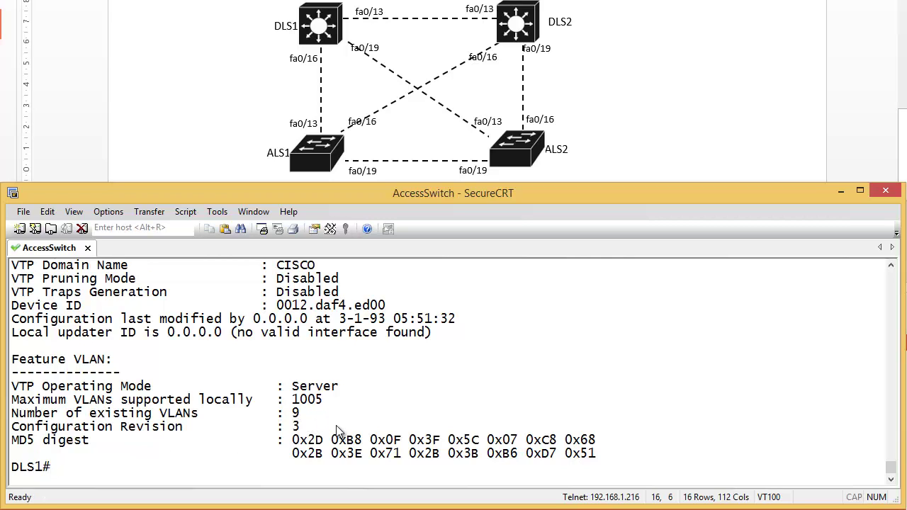
# Display DLS1's VLAN summary again and check ports Fa0/12 and Fa0/3 in VLAN 34
pyautogui.write('show vlan brief')
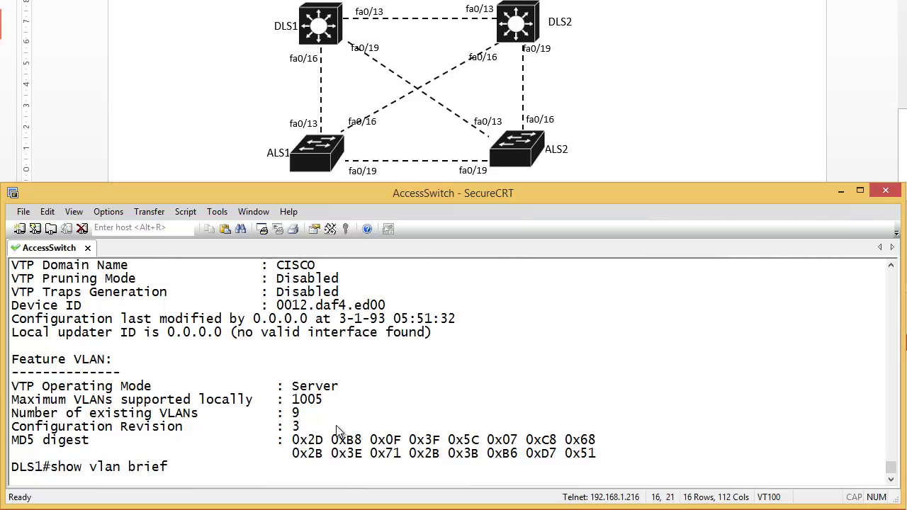
pyautogui.press('Return')
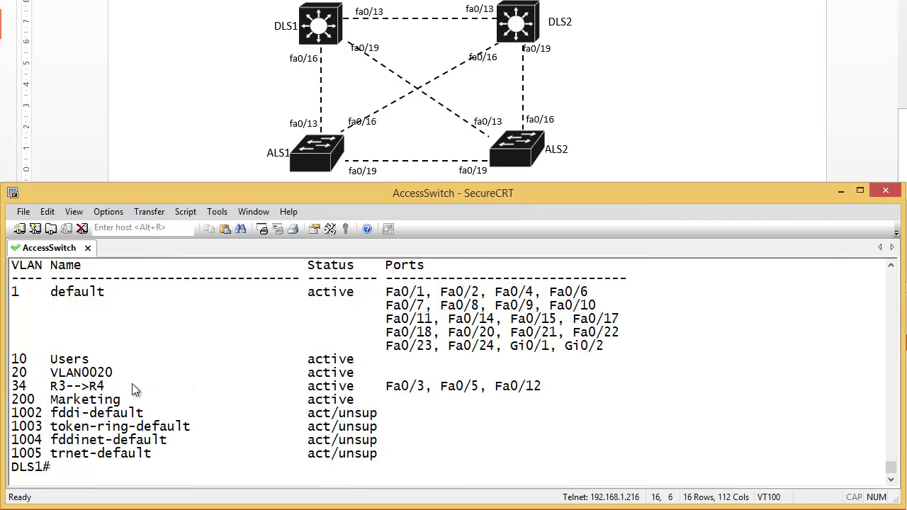
pyautogui.moveTo(544, 392); pyautogui.dragTo(501, 392)
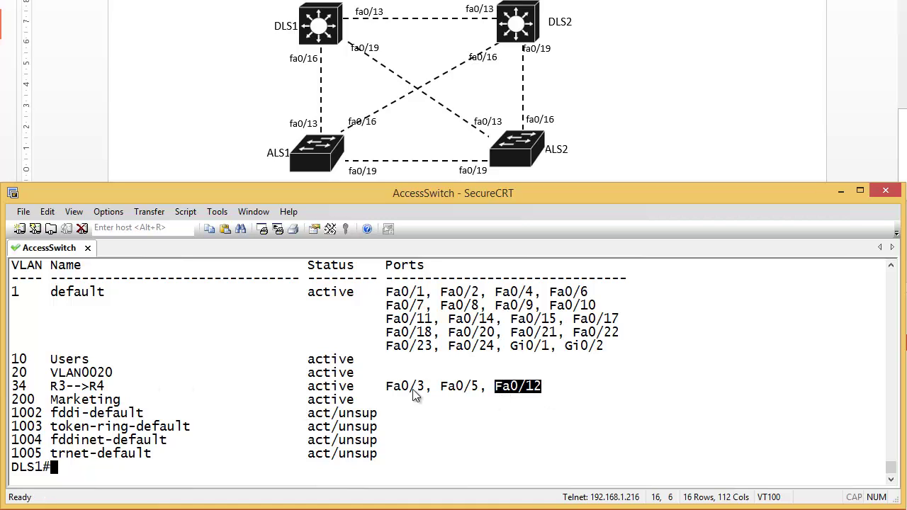
pyautogui.moveTo(420, 390); pyautogui.dragTo(386, 391)
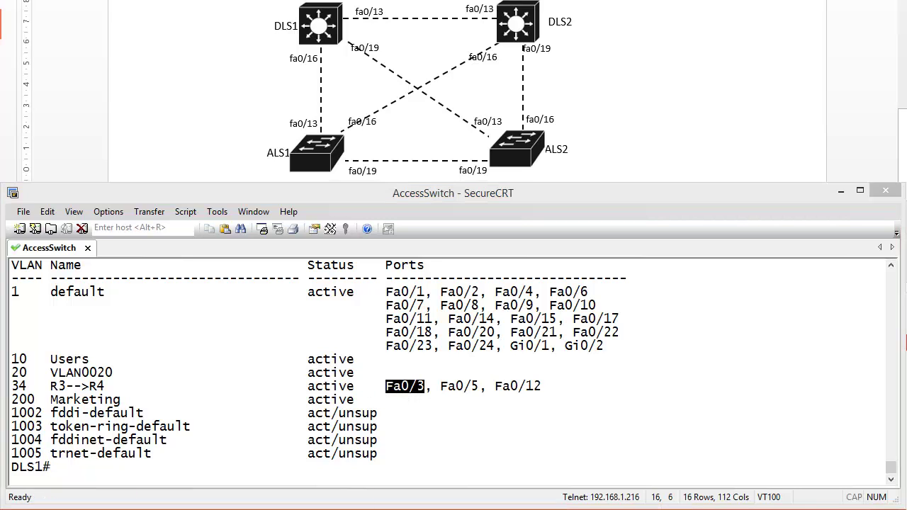
# Resume the PC-A virtual machine in VMware Workstation, and return to SecureCRT to review VLAN 34's ports Fa0/12 and Fa0/3
pyautogui.click(102, 504)
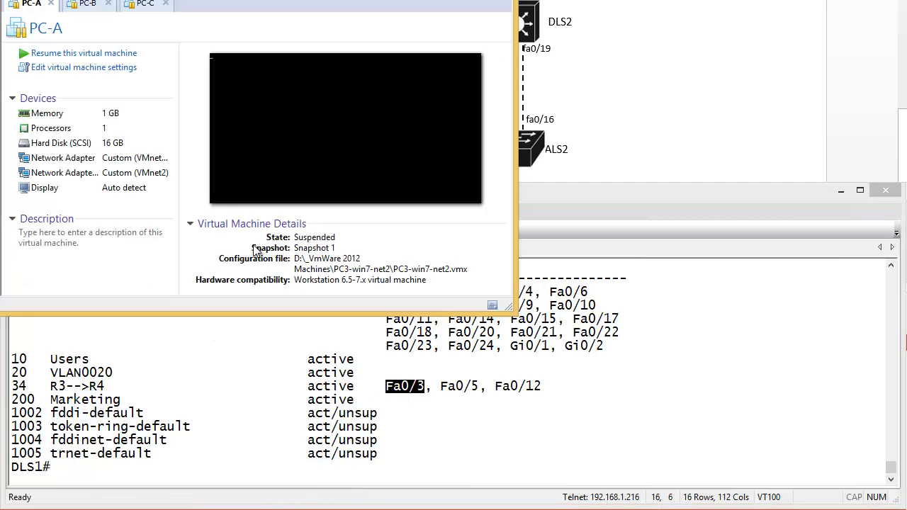
pyautogui.click(53, 54)
pyautogui.click(401, 392)
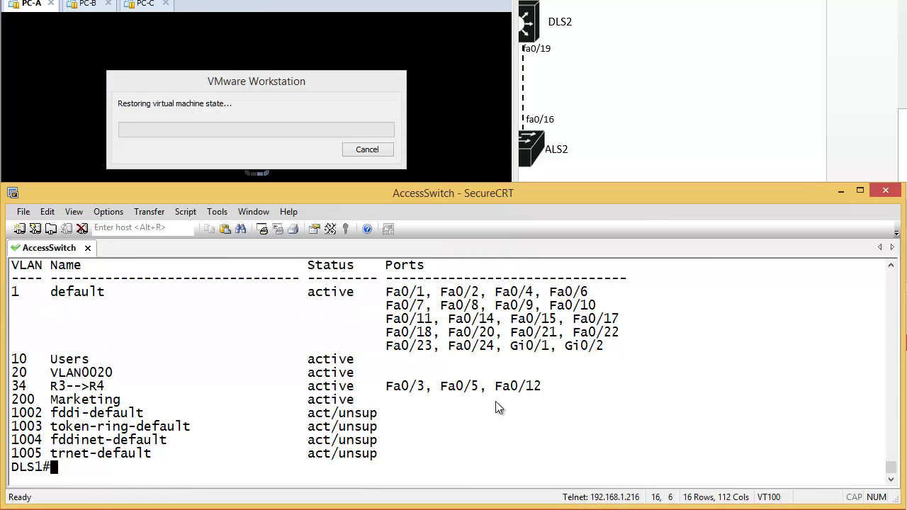
pyautogui.moveTo(545, 389); pyautogui.dragTo(502, 391)
pyautogui.moveTo(423, 392); pyautogui.dragTo(391, 398)
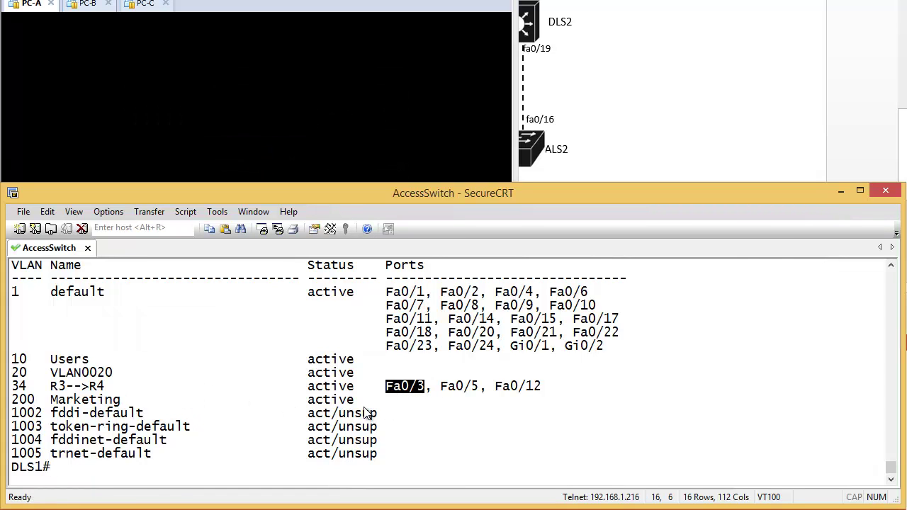
# Switch to PC-A in VMware Workstation, unlock the Administrator account and run "ipconfig" in the command prompt
pyautogui.hotkey('alt', 'Tab')
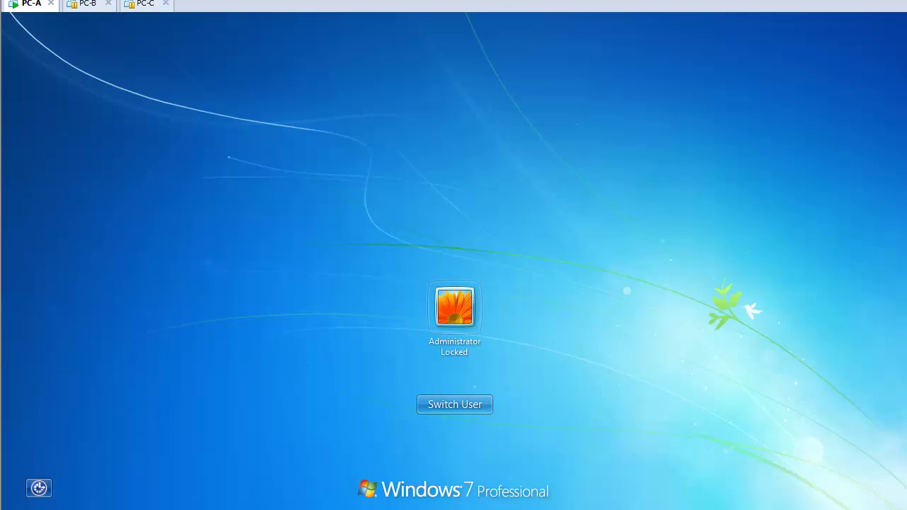
pyautogui.click(442, 320)
pyautogui.click(343, 290)
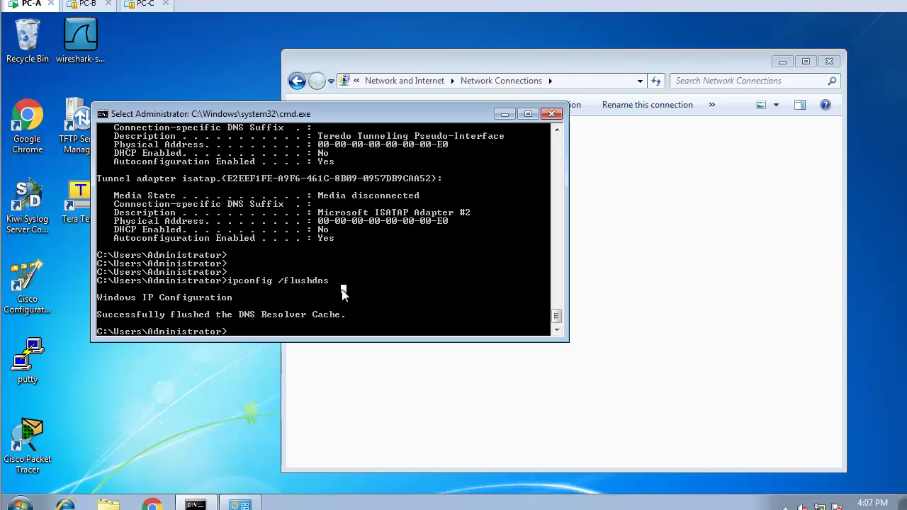
pyautogui.press('Escape')
pyautogui.write('ipconfig')
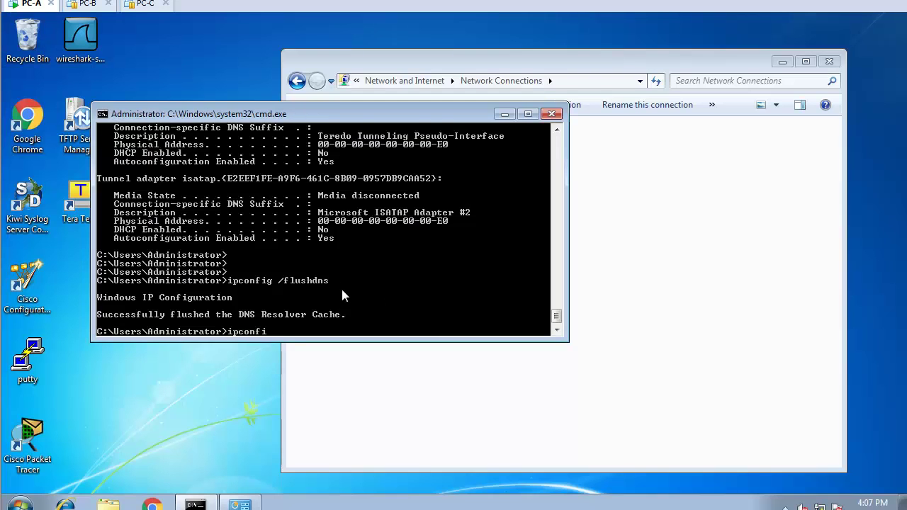
pyautogui.press('Return')
# Examine the IPv4 address and default gateway of the Vmnet11 adapter in the ipconfig output
pyautogui.scroll(2, 377, 256)
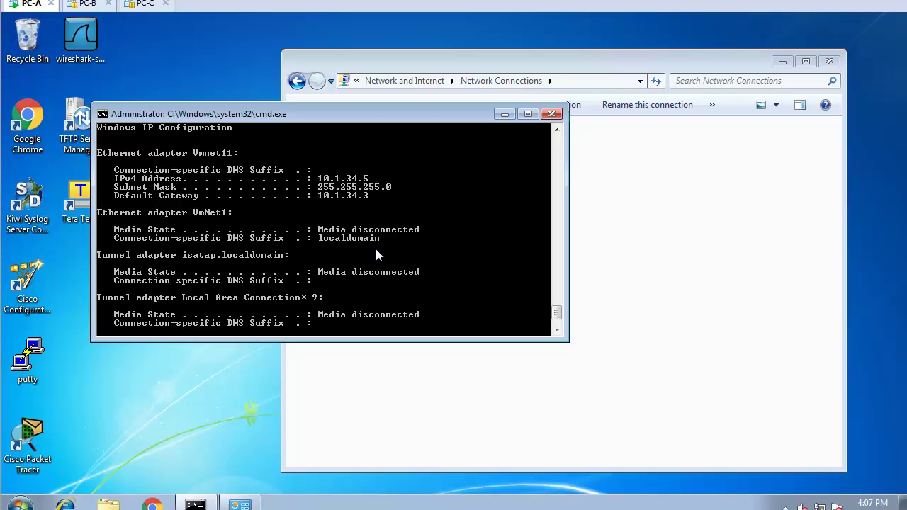
pyautogui.rightClick(317, 184)
pyautogui.click(355, 186)
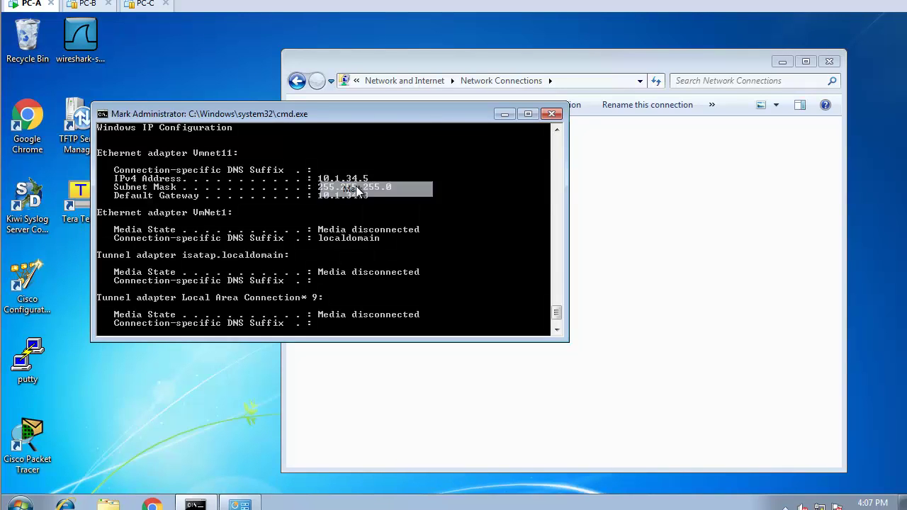
pyautogui.moveTo(366, 180); pyautogui.dragTo(318, 183)
pyautogui.click(378, 203)
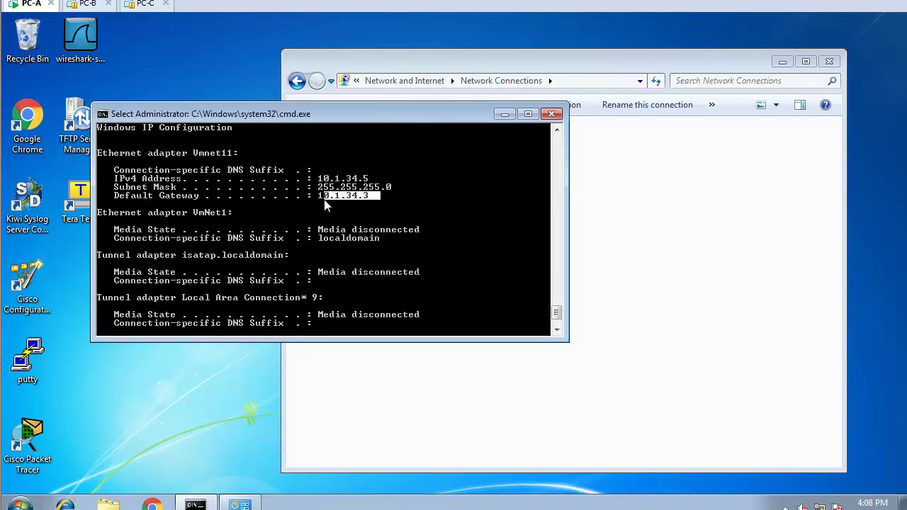
# Start a continuous ping from PC-A to its default gateway with "ping 10.1.34.3 -t"
pyautogui.click(327, 255)
pyautogui.press('Escape')
pyautogui.write('ping')
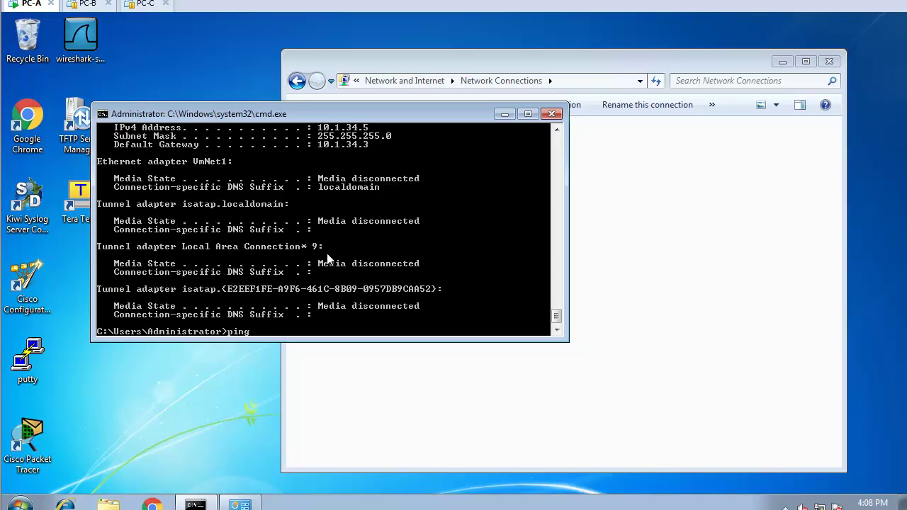
pyautogui.write(' 10.1.34.3 -t')
pyautogui.press('Return')
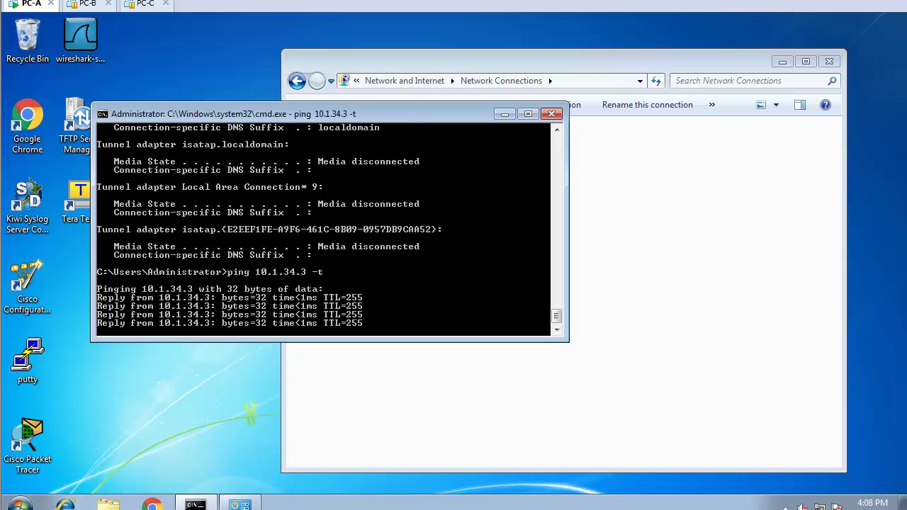
# Switch to SecureCRT and review the VLAN 34 entry and its ports in DLS1's VLAN summary
pyautogui.moveTo(195, 505)
pyautogui.hotkey('alt', 'Tab')
pyautogui.click(240, 431)
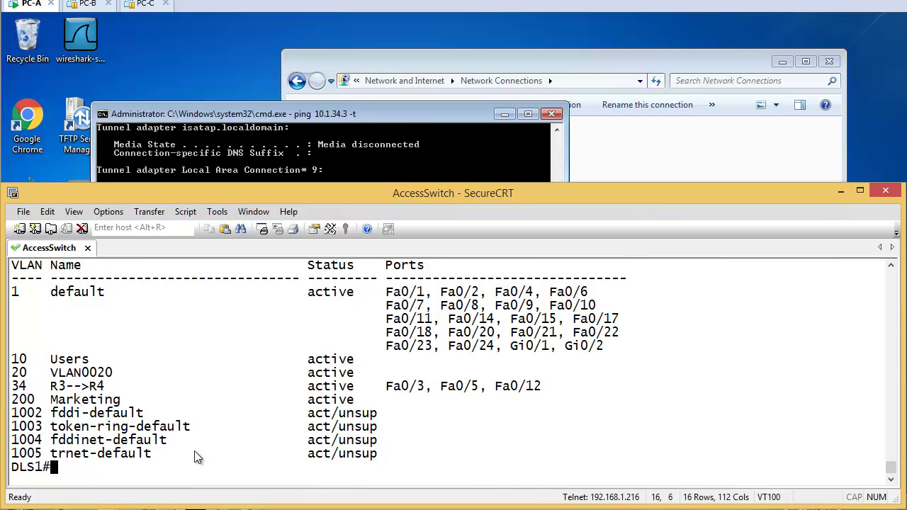
pyautogui.moveTo(557, 387); pyautogui.dragTo(25, 388)
pyautogui.click(102, 440)
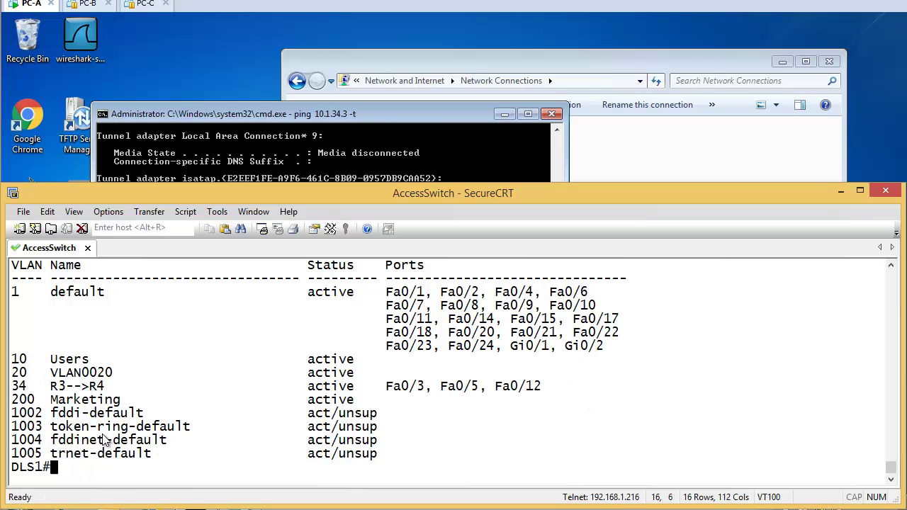
# Enter global configuration mode on DLS1 and delete VLAN 34 with "no vlan 34"
pyautogui.write('conf t')
pyautogui.press('Return')
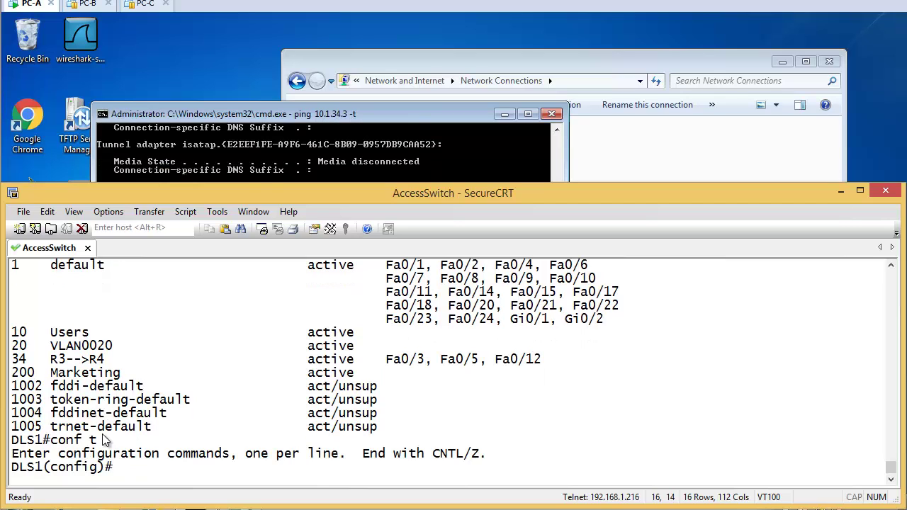
pyautogui.write('no vlna')
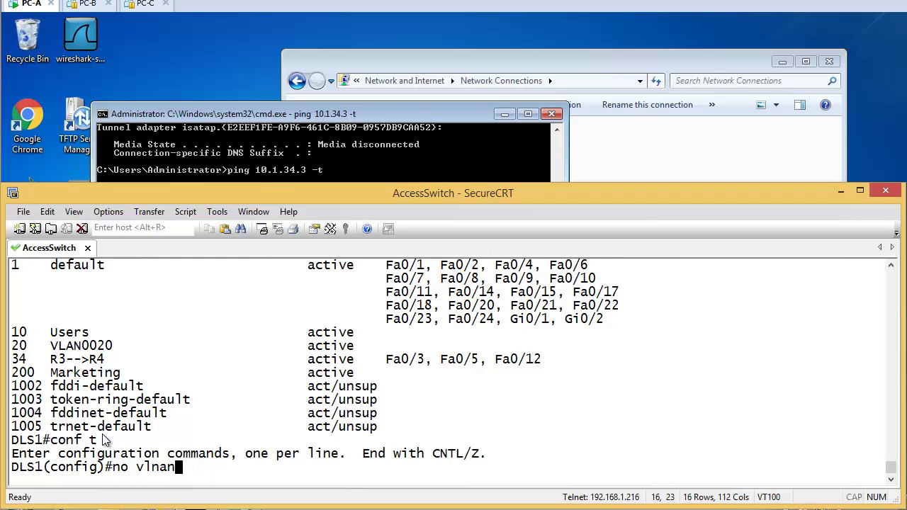
pyautogui.press('BackSpace')
pyautogui.press('BackSpace')
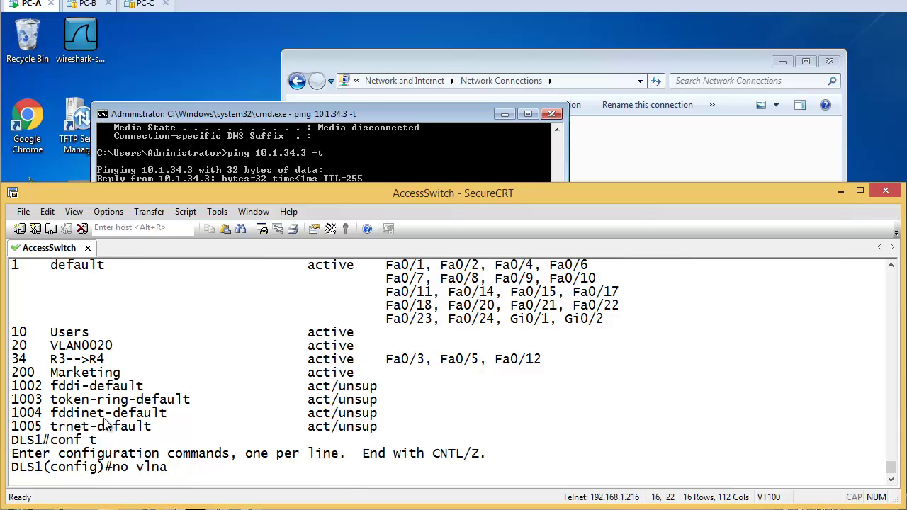
pyautogui.press('BackSpace')
pyautogui.write('an 34')
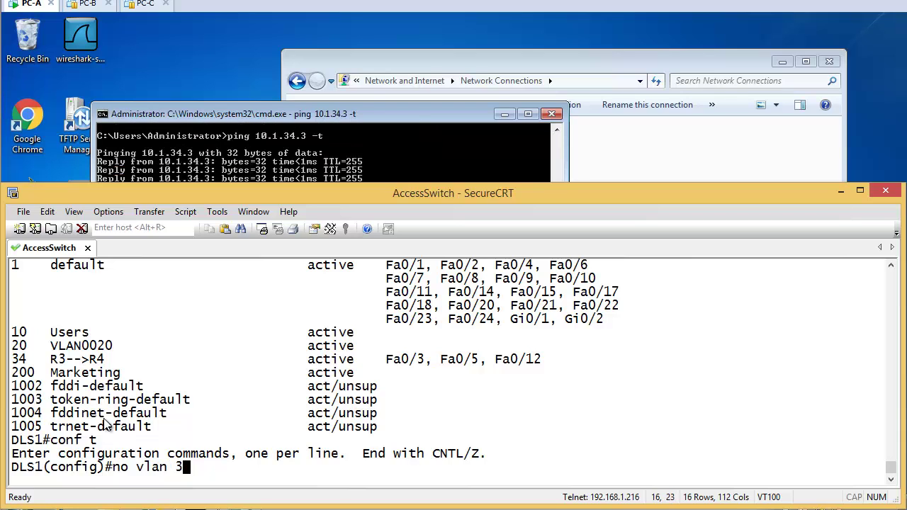
pyautogui.press('Return')
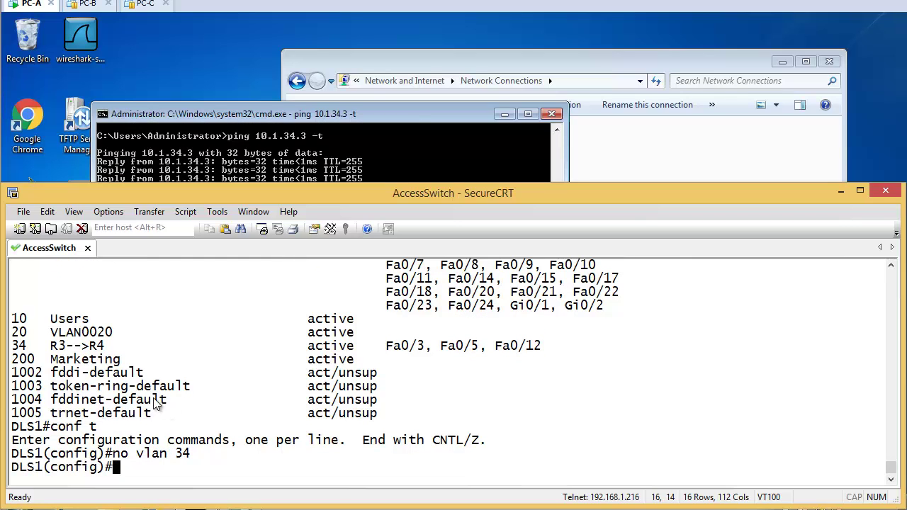
# Check port Fa0/12 in VLAN 34, switch to PC-A's running ping and move its command prompt window higher on the desktop
pyautogui.moveTo(543, 348); pyautogui.dragTo(496, 348)
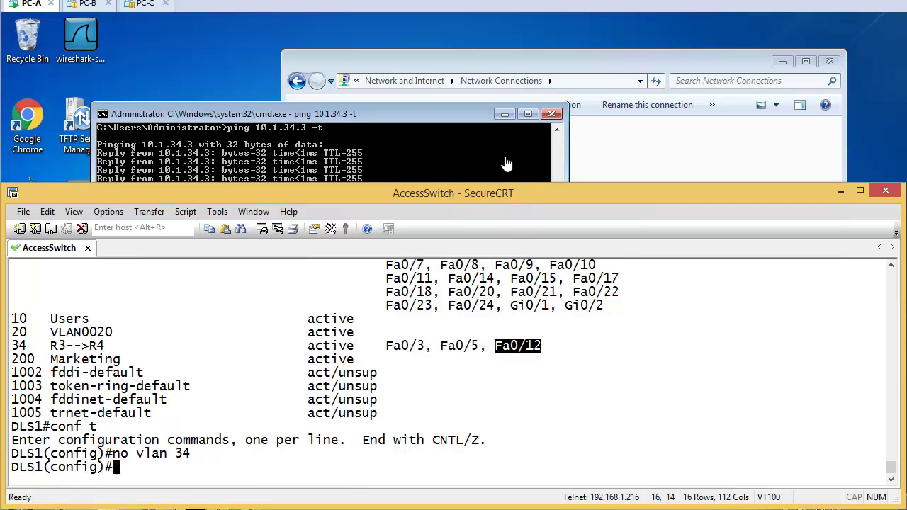
pyautogui.click(462, 146)
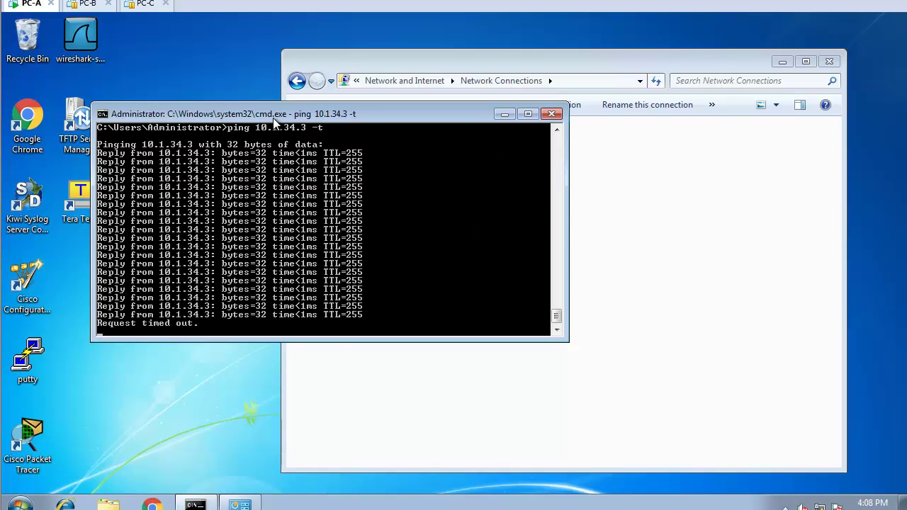
pyautogui.moveTo(273, 118); pyautogui.dragTo(293, 32)
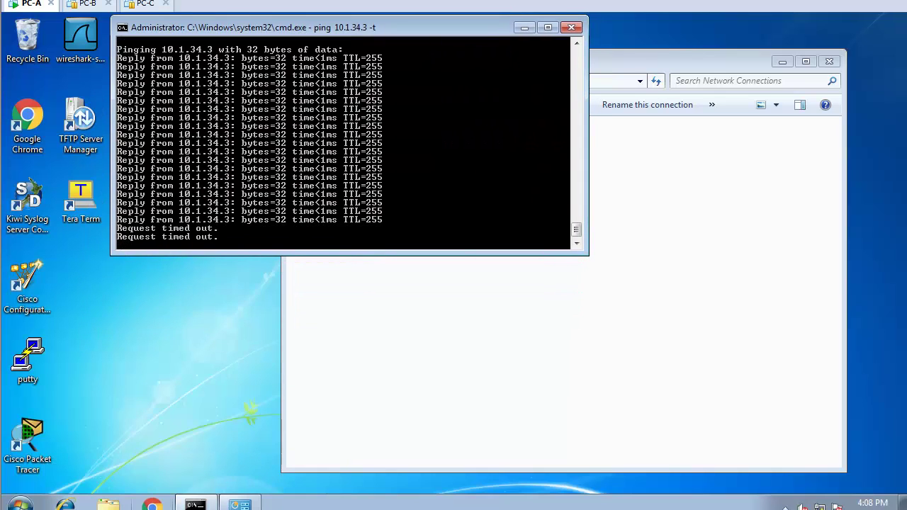
# Return to SecureCRT, run "do show vlan brief" on DLS1 and check the ports assigned to default VLAN 1
pyautogui.hotkey('alt', 'Tab')
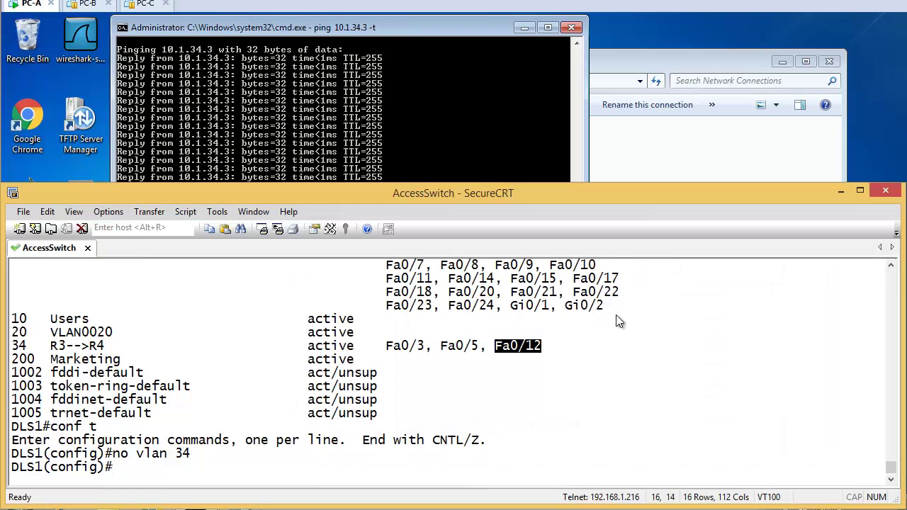
pyautogui.moveTo(617, 317); pyautogui.dragTo(421, 282)
pyautogui.scroll(1, 436, 371)
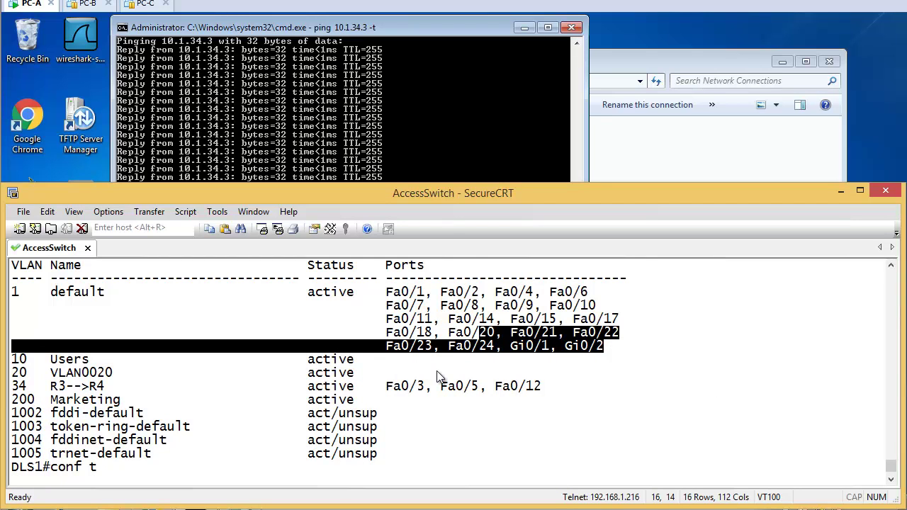
pyautogui.press('Return')
pyautogui.press('Return')
pyautogui.press('Return')
pyautogui.write('do show ')
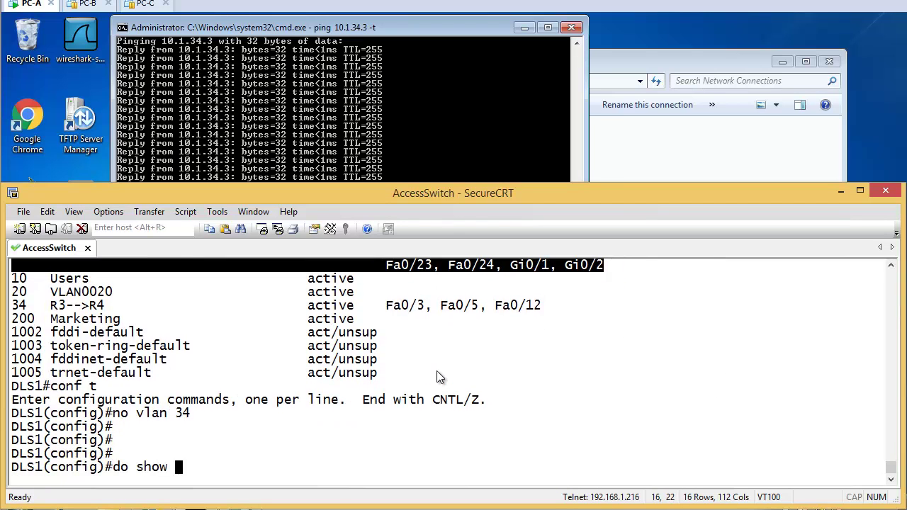
pyautogui.write('vlan brief')
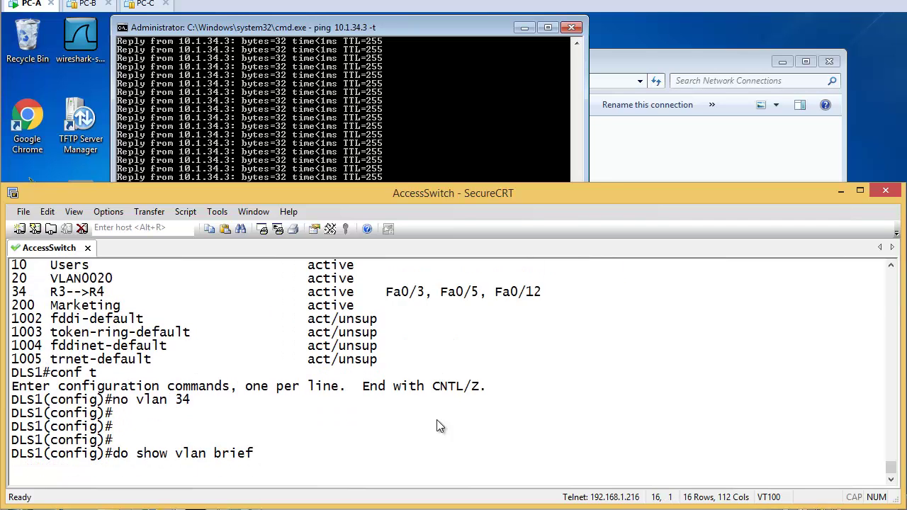
pyautogui.press('Return')
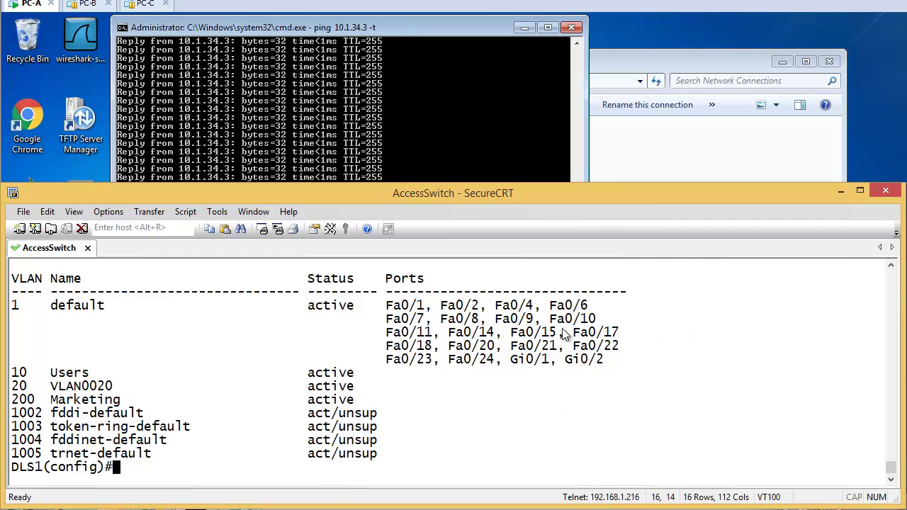
pyautogui.moveTo(604, 360); pyautogui.dragTo(15, 307)
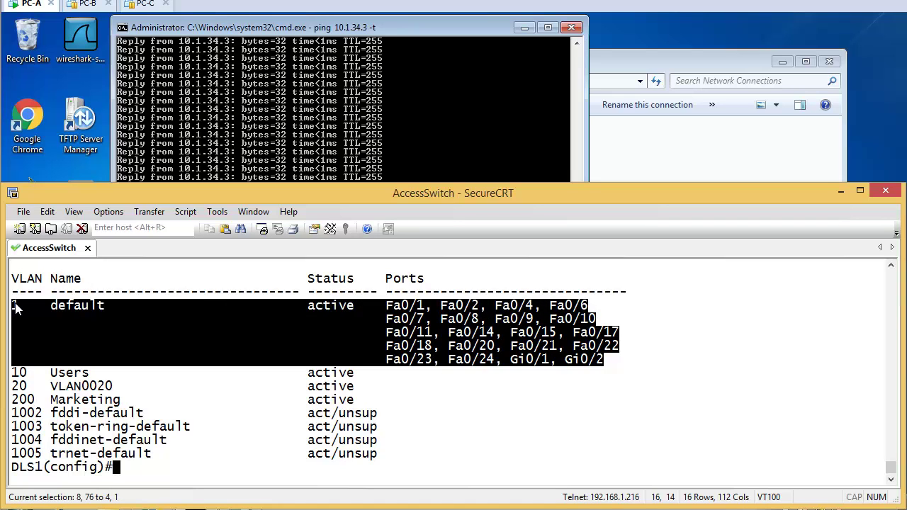
pyautogui.moveTo(656, 366); pyautogui.dragTo(12, 306)
pyautogui.click(268, 392)
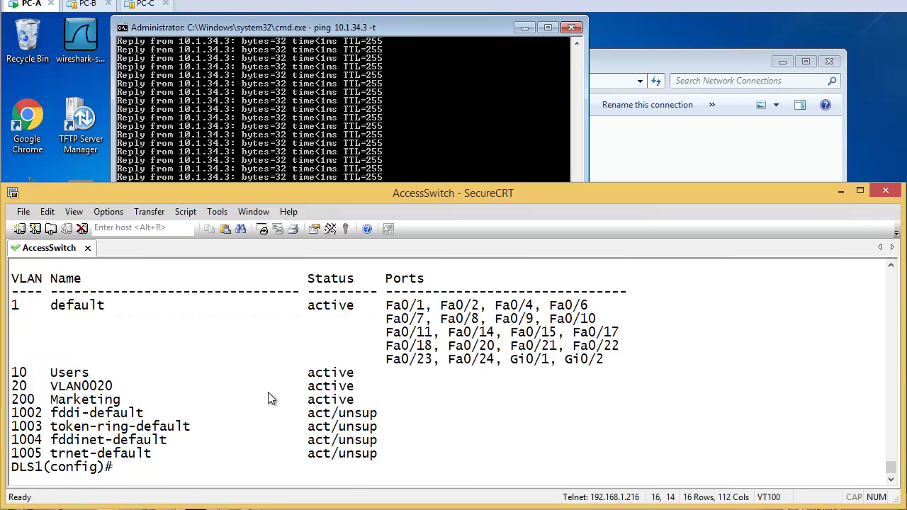
# Run "do show int trunk" on DLS1 and review the trunk ports and their allowed VLANs
pyautogui.write('do show i')
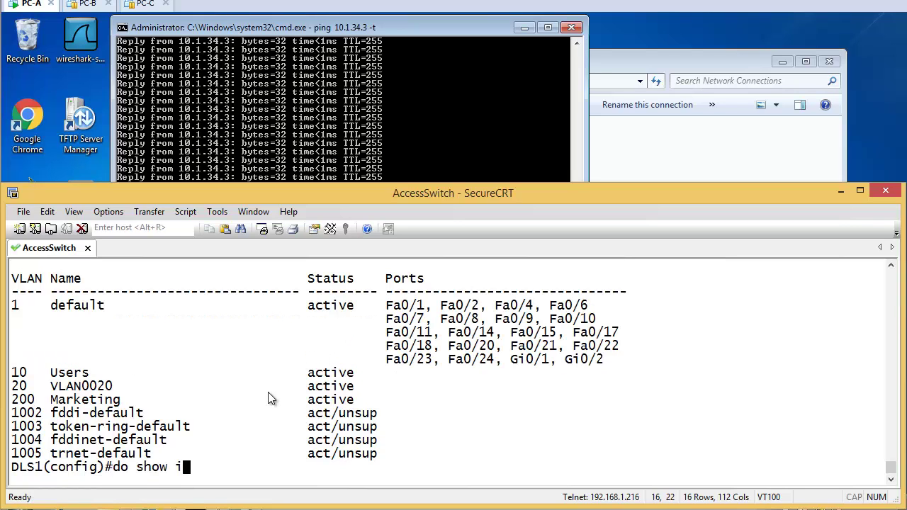
pyautogui.write('nt trunk')
pyautogui.press('Return')
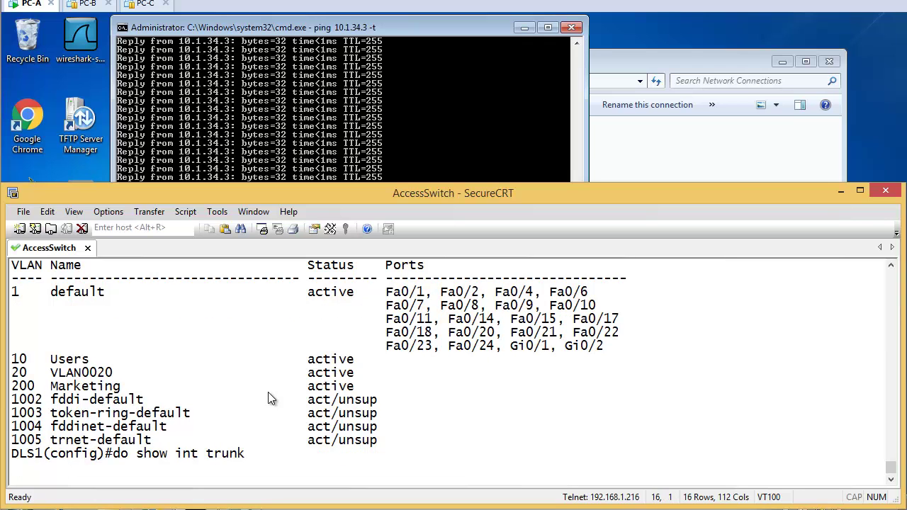
pyautogui.scroll(4, 266, 397)
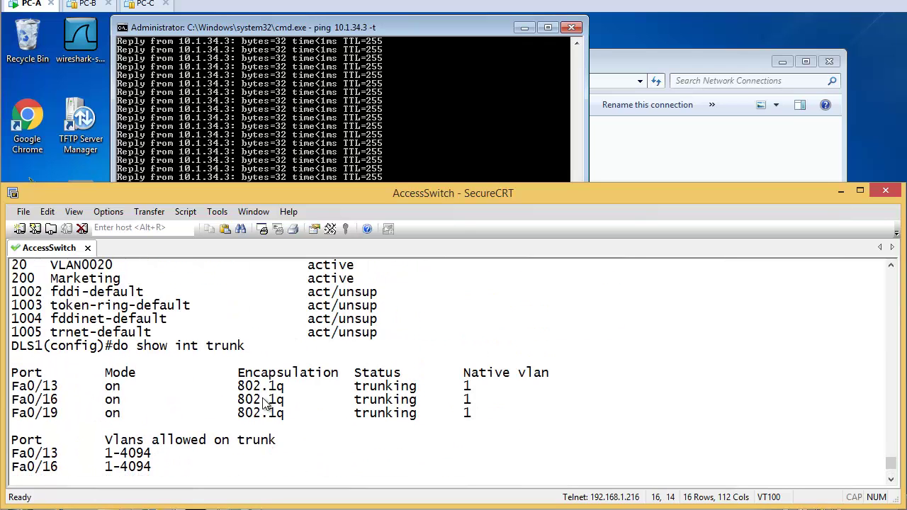
pyautogui.scroll(-4, 266, 402)
pyautogui.scroll(5, 265, 403)
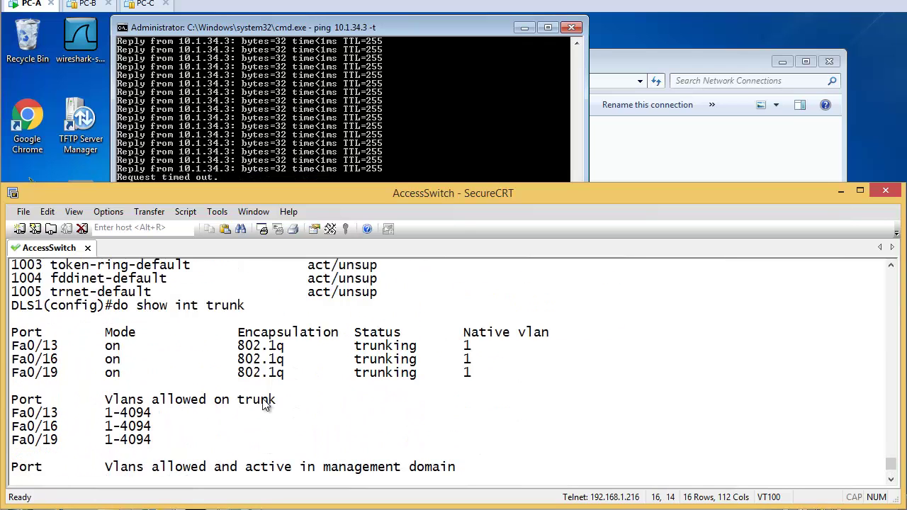
# Switch to PC-A's running ping, reduce the height of its command prompt window, and return to SecureCRT
pyautogui.click(533, 145)
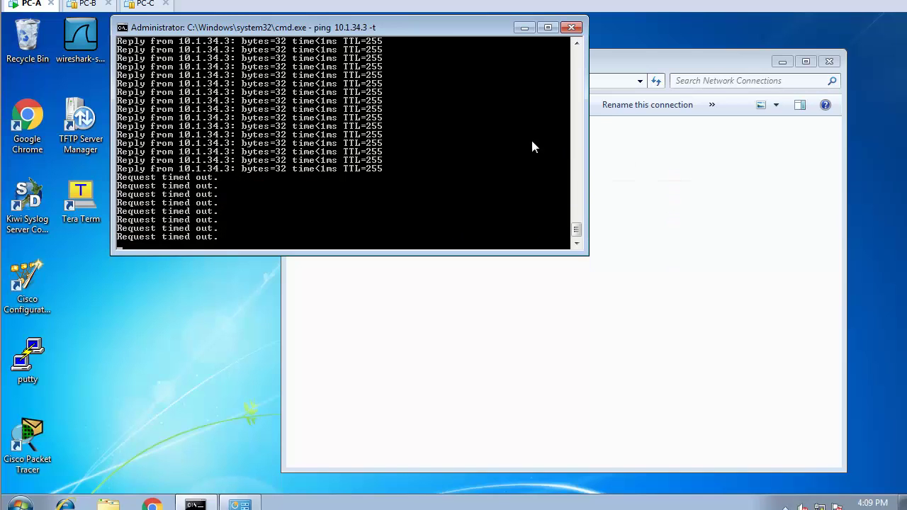
pyautogui.moveTo(451, 253); pyautogui.dragTo(459, 205)
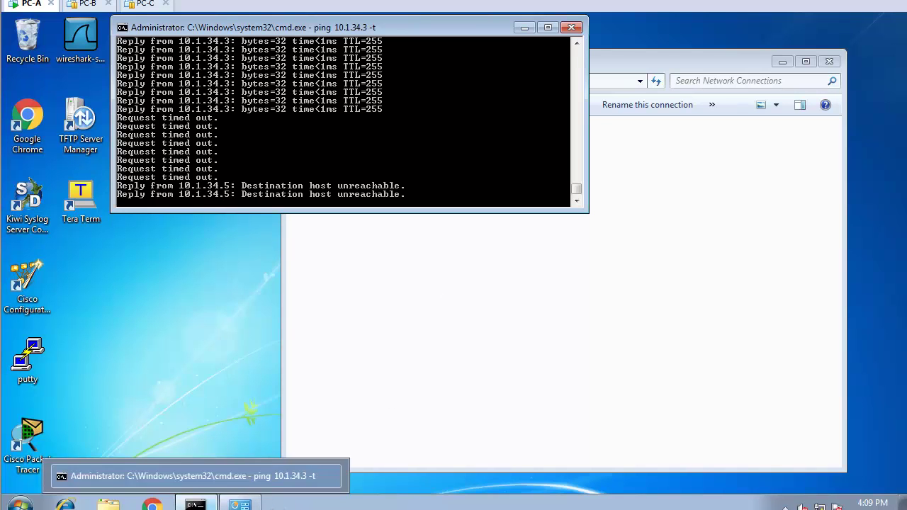
pyautogui.hotkey('alt', 'Tab')
# Review ports Fa0/3, Fa0/5 and Fa0/12 of VLAN 34 in the earlier "show vlan brief" output
pyautogui.scroll(6, 416, 376)
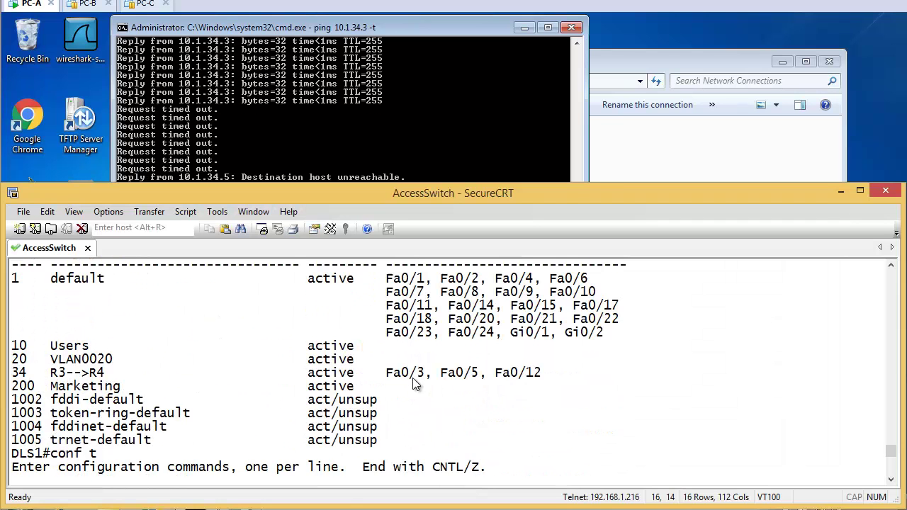
pyautogui.moveTo(542, 455); pyautogui.dragTo(394, 455)
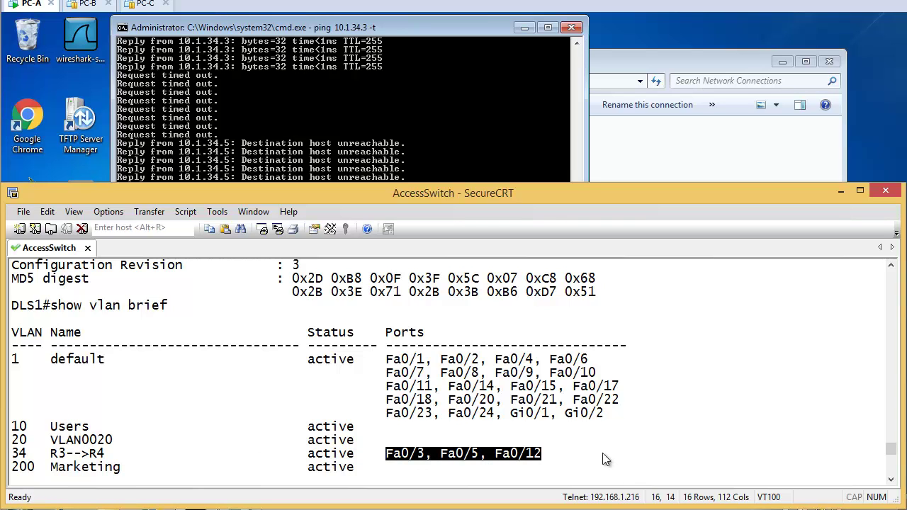
pyautogui.moveTo(604, 457); pyautogui.dragTo(4, 439)
pyautogui.scroll(-2, 316, 429)
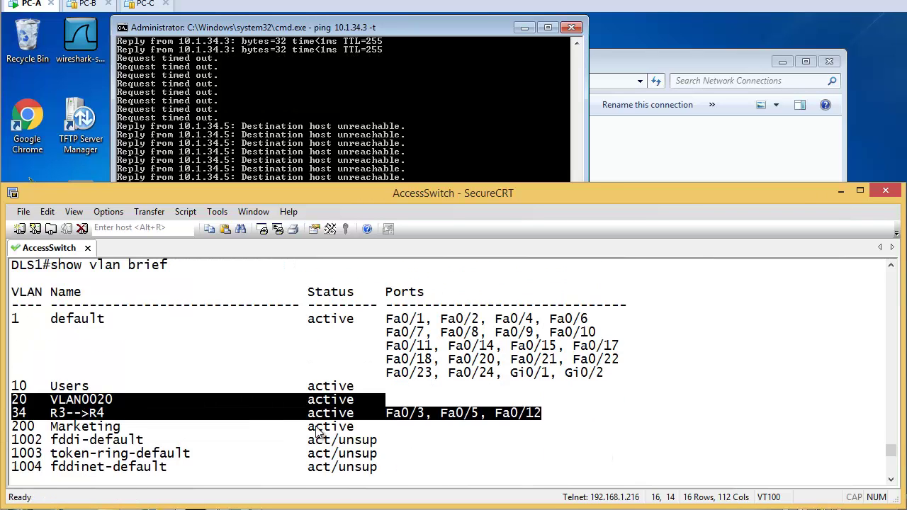
pyautogui.moveTo(576, 372); pyautogui.dragTo(392, 380)
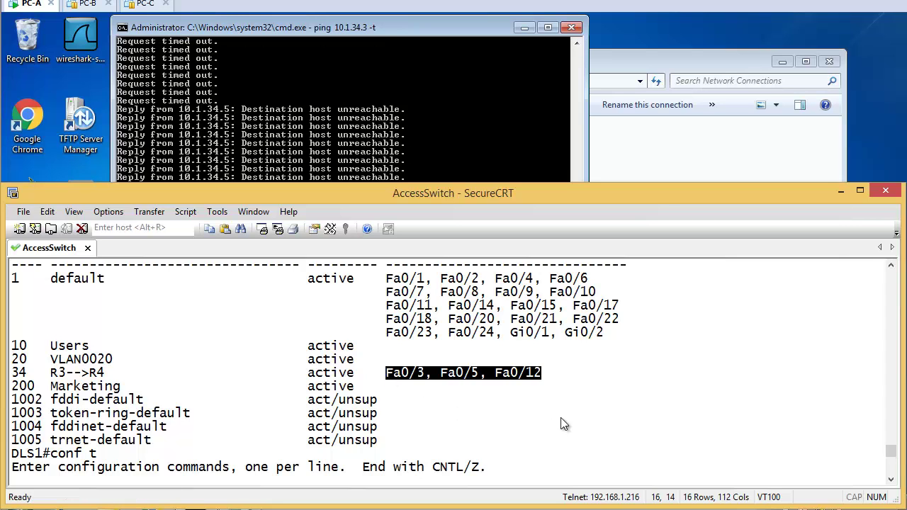
pyautogui.moveTo(570, 375); pyautogui.dragTo(22, 376)
pyautogui.click(464, 378)
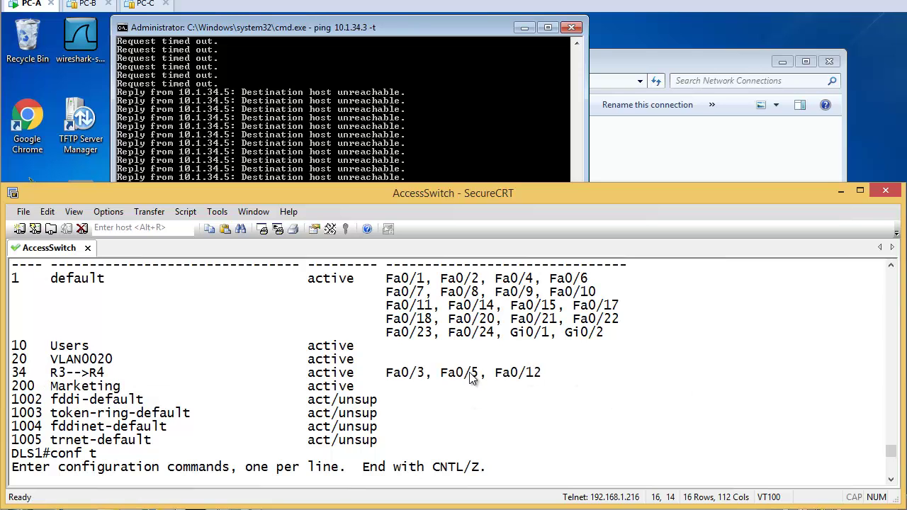
# Check the default VLANs 1 and 1002 through 1005 in the earlier VLAN summary
pyautogui.moveTo(74, 279); pyautogui.dragTo(26, 289)
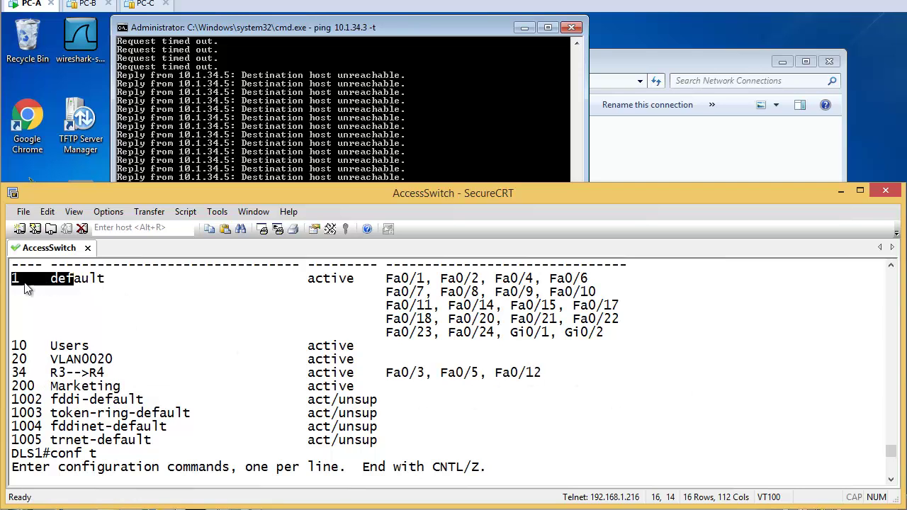
pyautogui.moveTo(415, 428); pyautogui.dragTo(14, 401)
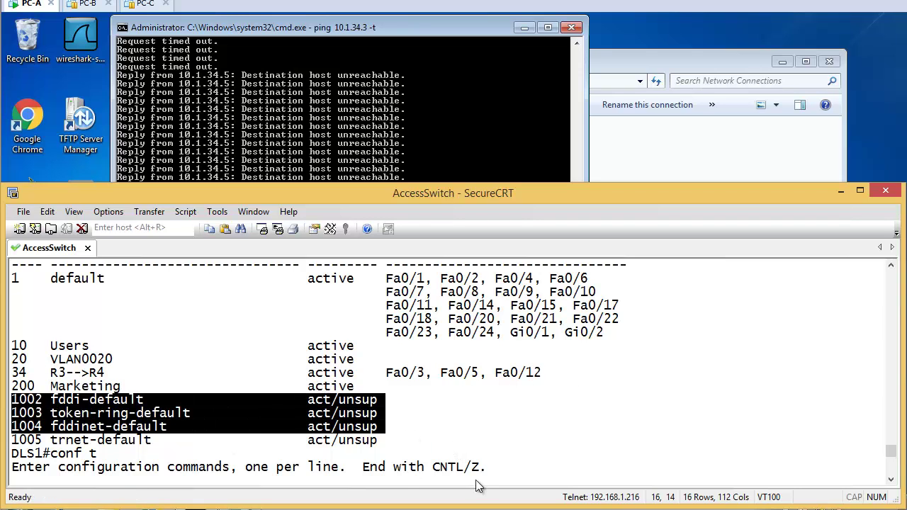
pyautogui.moveTo(405, 443); pyautogui.dragTo(12, 404)
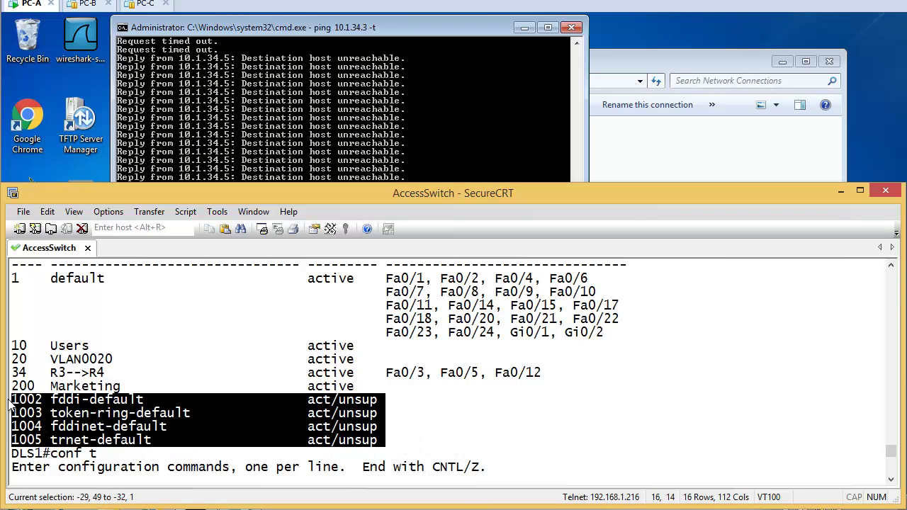
# Recreate the deleted VLAN on DLS1 from configuration mode with "vlan 34"
pyautogui.press('Return')
pyautogui.press('Return')
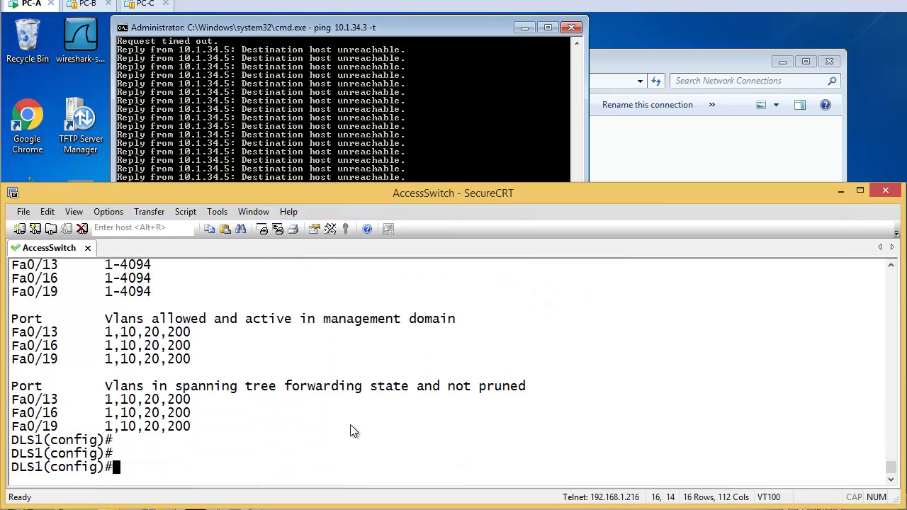
pyautogui.write('vlna')
pyautogui.press('BackSpace')
pyautogui.press('BackSpace')
pyautogui.press('BackSpace')
pyautogui.write('an 34')
pyautogui.press('Return')
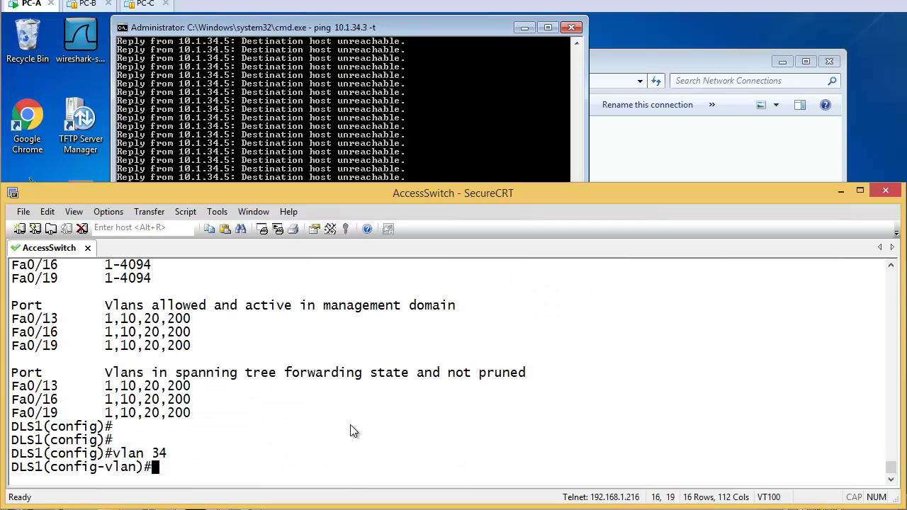
# Name VLAN 34 "R3-->R4" on DLS1 and exit VLAN configuration mode
pyautogui.write('name R4')
pyautogui.press('BackSpace')
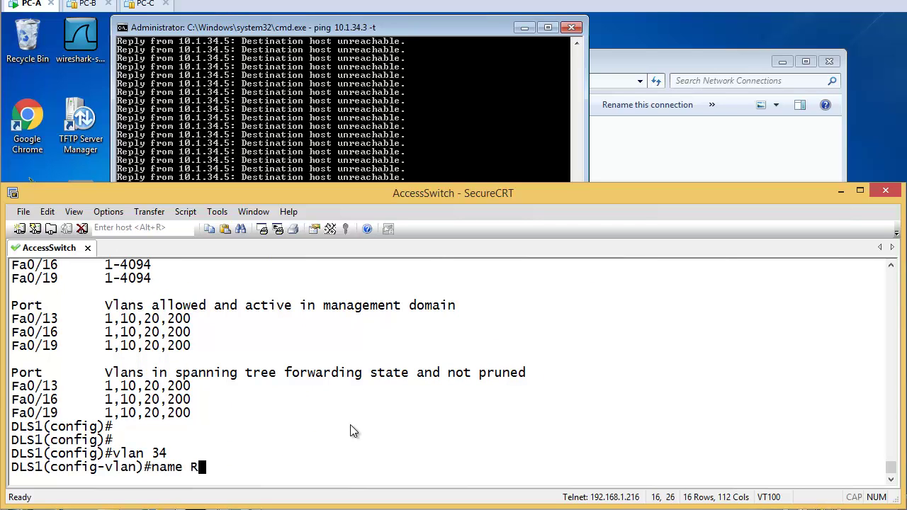
pyautogui.write('3-->R4')
pyautogui.press('Return')
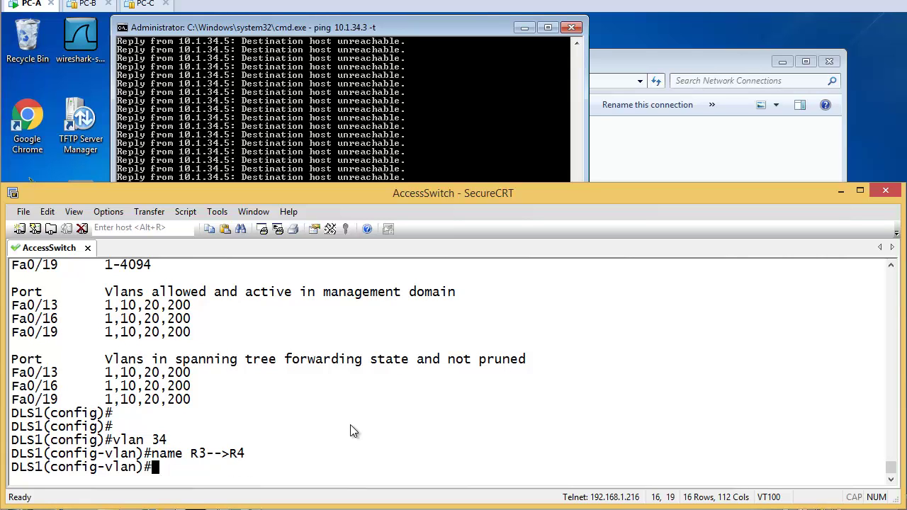
pyautogui.write('exit')
pyautogui.press('Return')
pyautogui.write('e')
pyautogui.press('BackSpace')
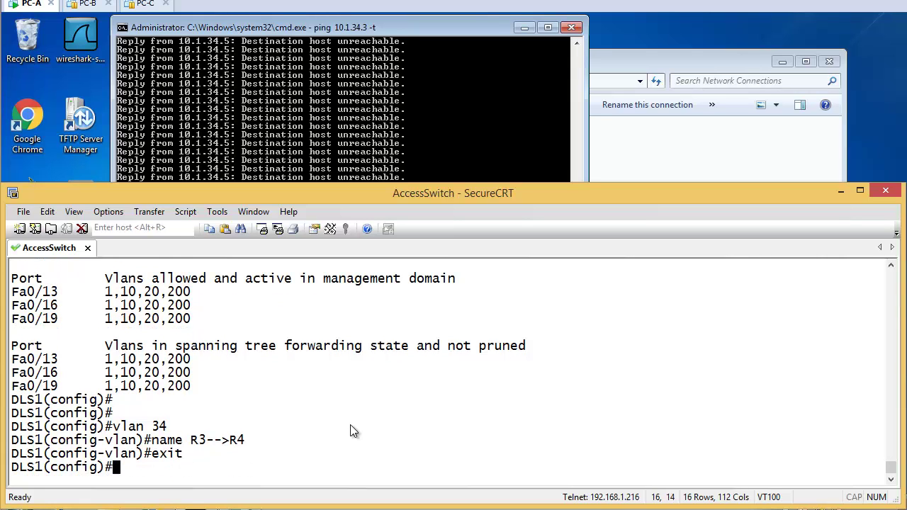
# Check PC-A's running ping, and examine the port states of VLAN 34 on DLS1 with "do show span vlan 34"
pyautogui.click(379, 169)
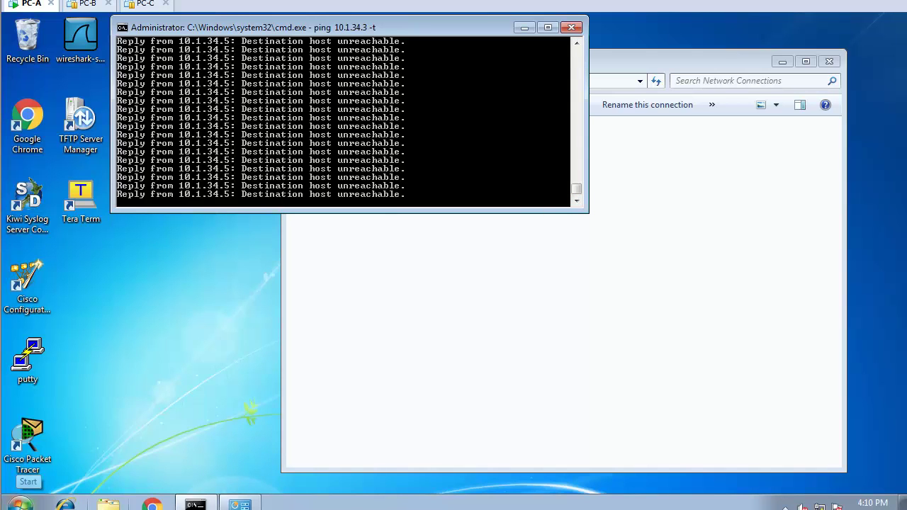
pyautogui.hotkey('alt', 'Tab')
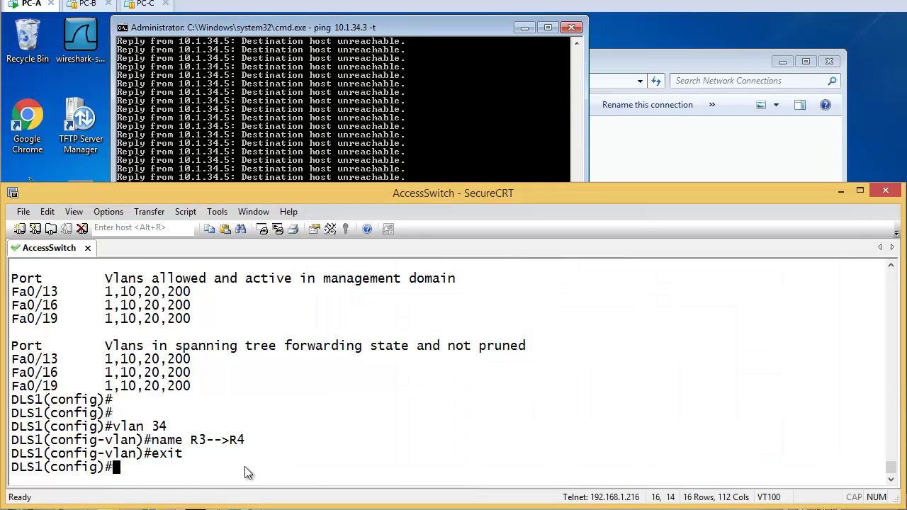
pyautogui.write('do sho')
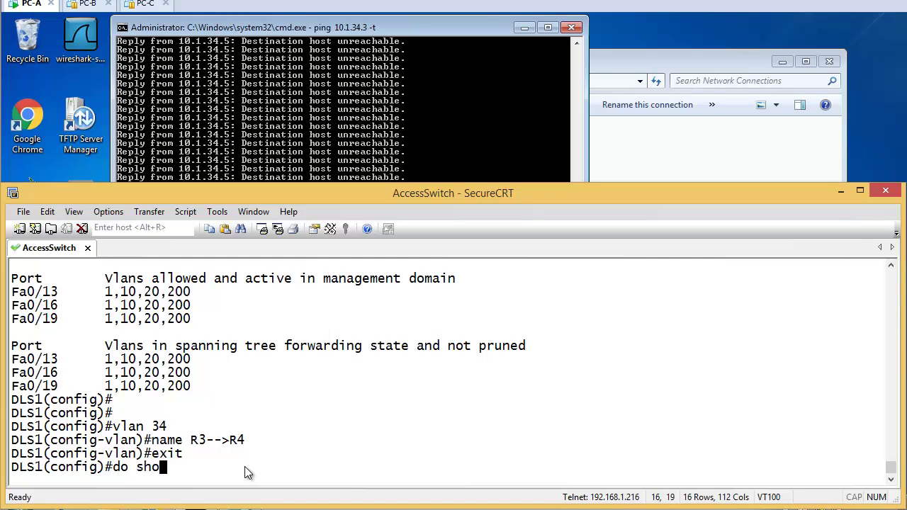
pyautogui.write('w span vlan 34')
pyautogui.press('Return')
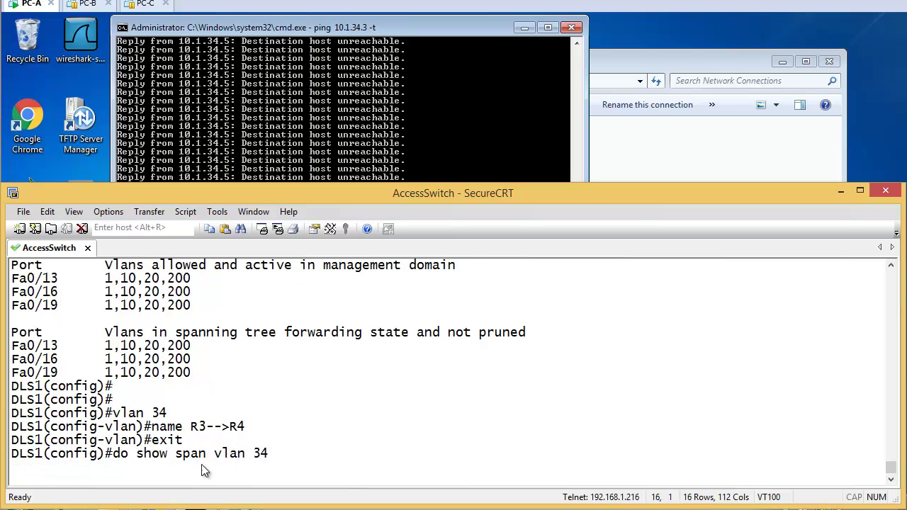
pyautogui.moveTo(207, 360); pyautogui.dragTo(234, 375)
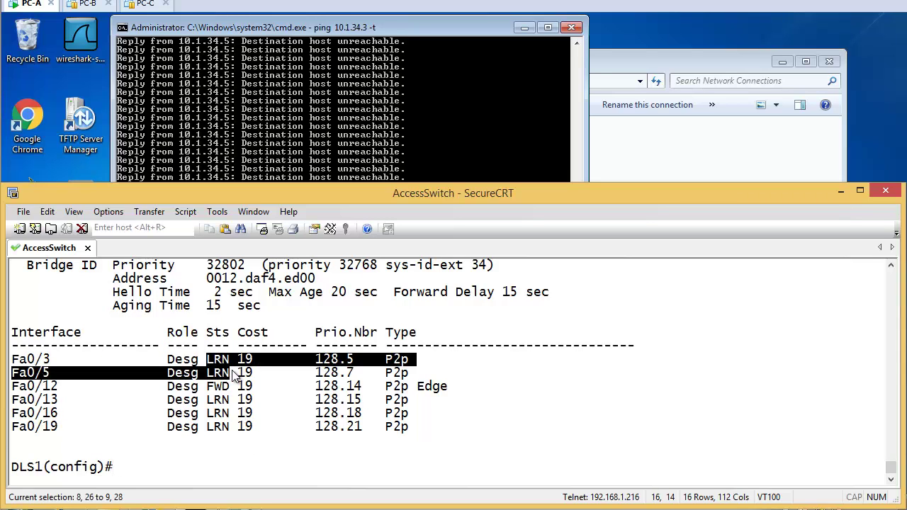
pyautogui.moveTo(447, 387); pyautogui.dragTo(12, 387)
pyautogui.moveTo(445, 361); pyautogui.dragTo(10, 361)
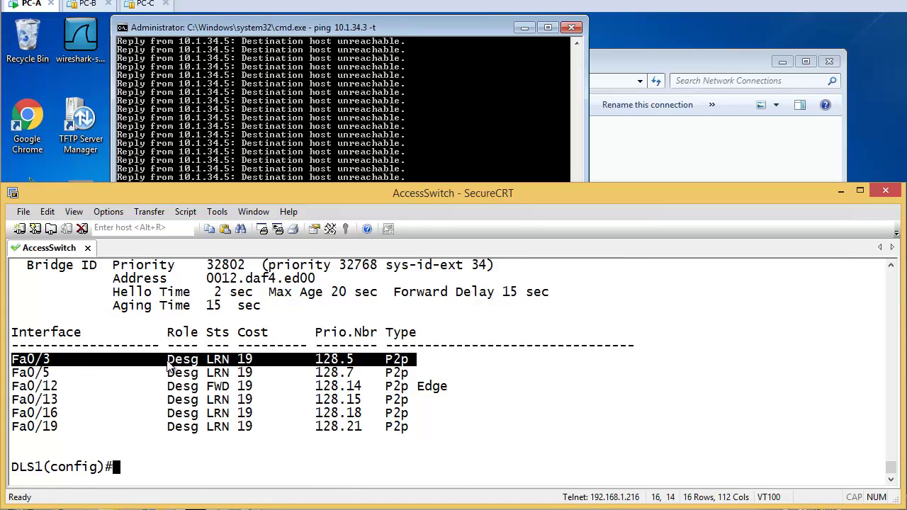
# Run "do show span vlan 34" on DLS1 again and check PC-A's continuous ping
pyautogui.press('Return')
pyautogui.write('do show span vlan 34')
pyautogui.press('Return')
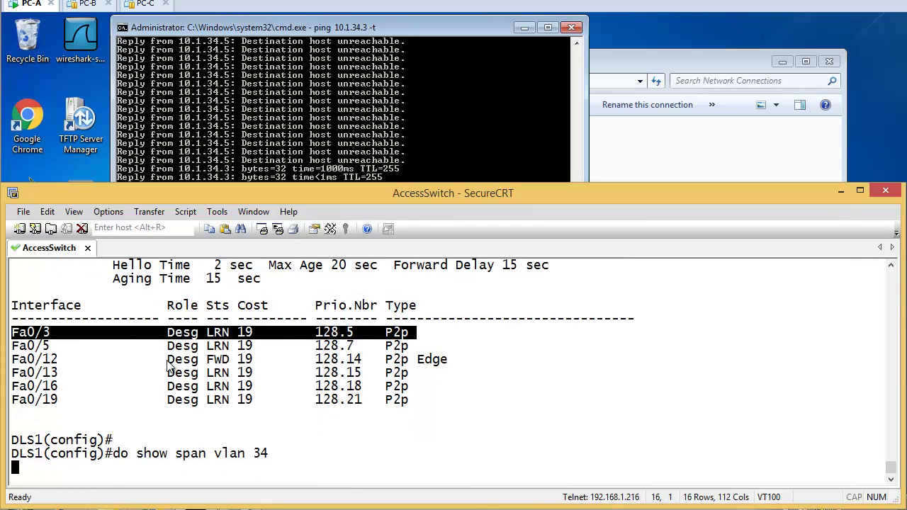
pyautogui.click(342, 159)
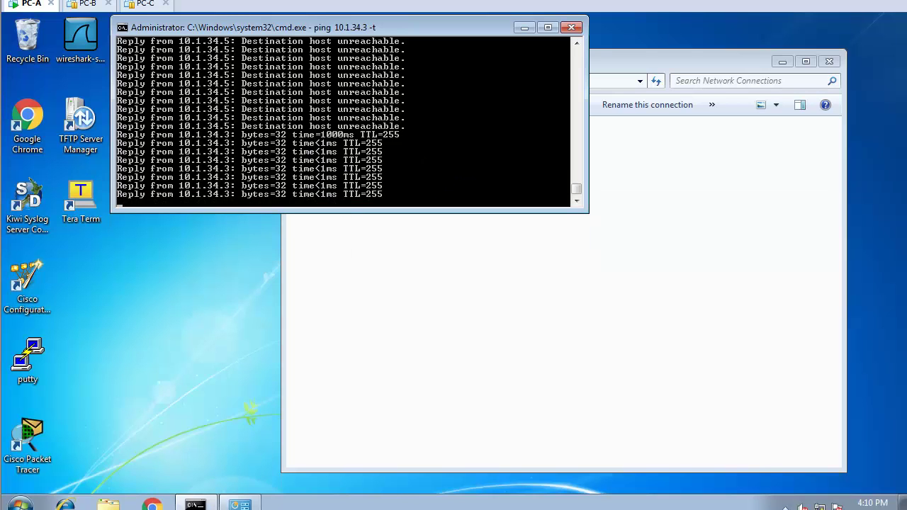
# Switch to the PowerPoint slide show and review the Deleting VLANs slides 3 through 5
pyautogui.hotkey('alt', 'Tab')
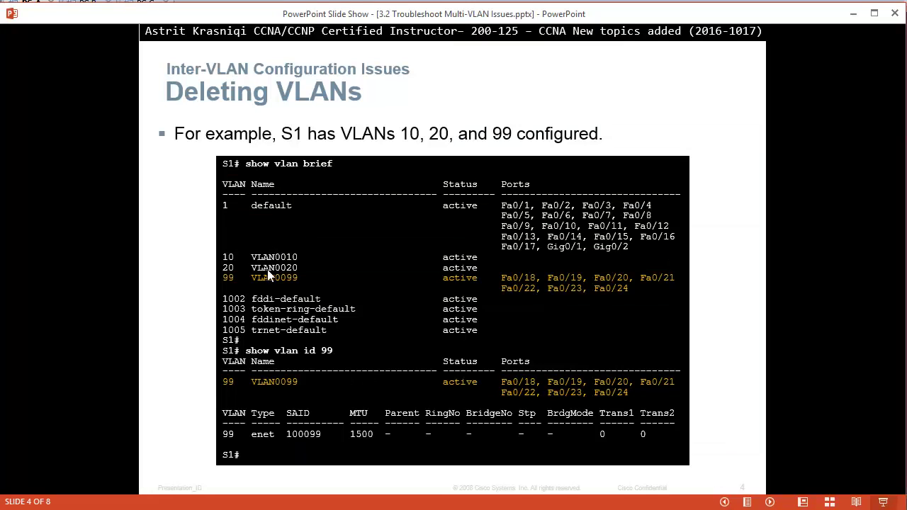
pyautogui.press('Left')
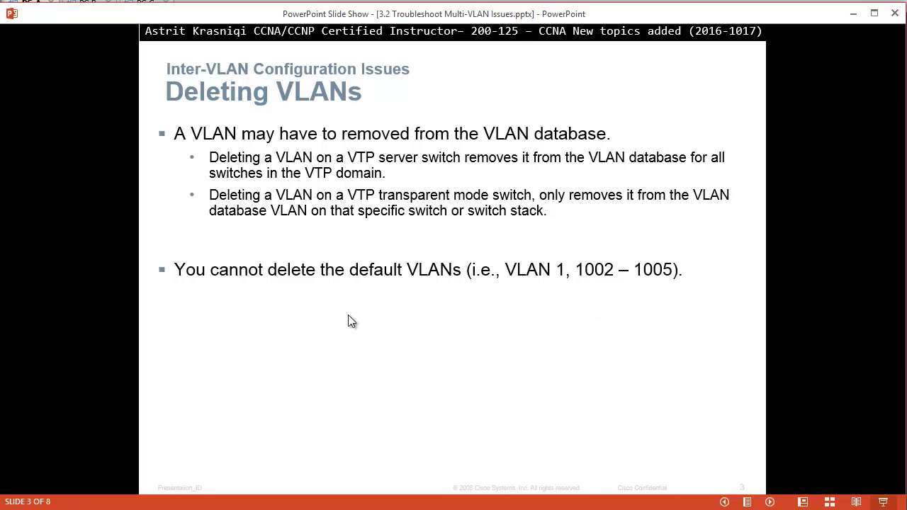
pyautogui.click(386, 264)
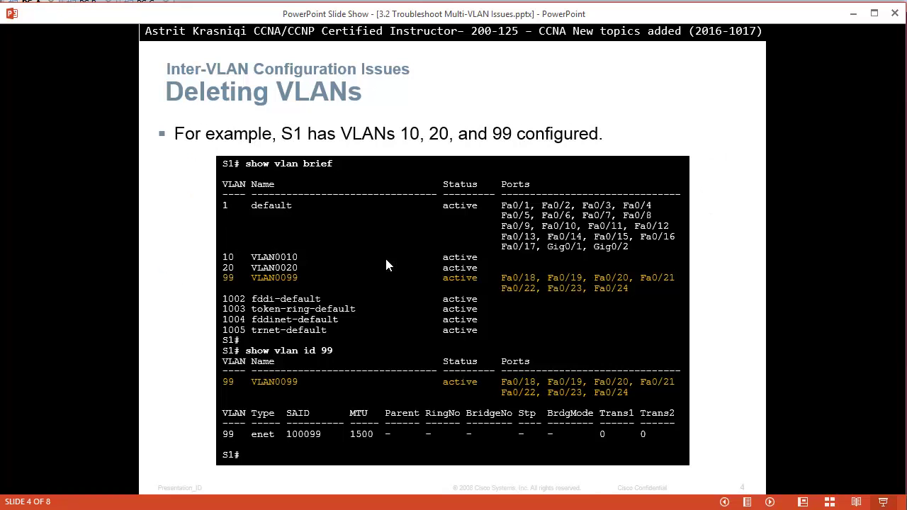
pyautogui.click(387, 264)
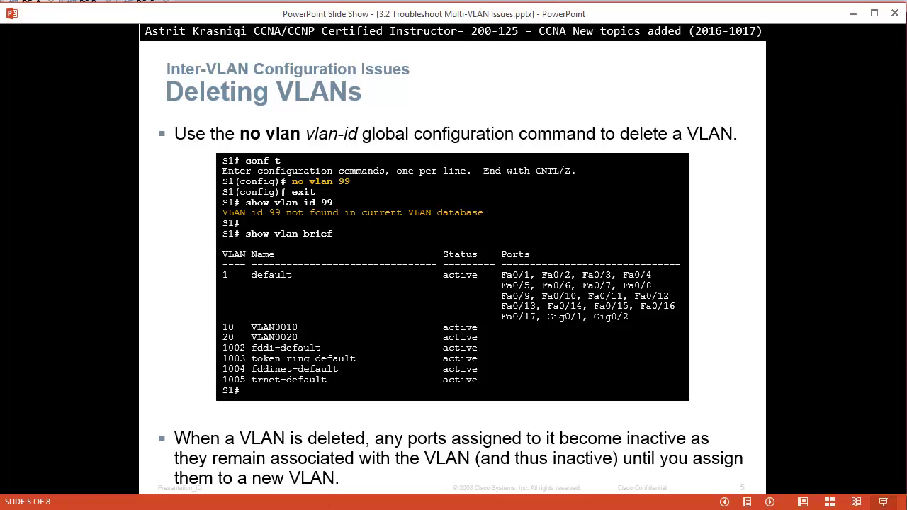
# Return to SecureCRT, list DLS1's flash contents with "do show flash", and examine the vlan.dat entry
pyautogui.hotkey('alt', 'Tab')
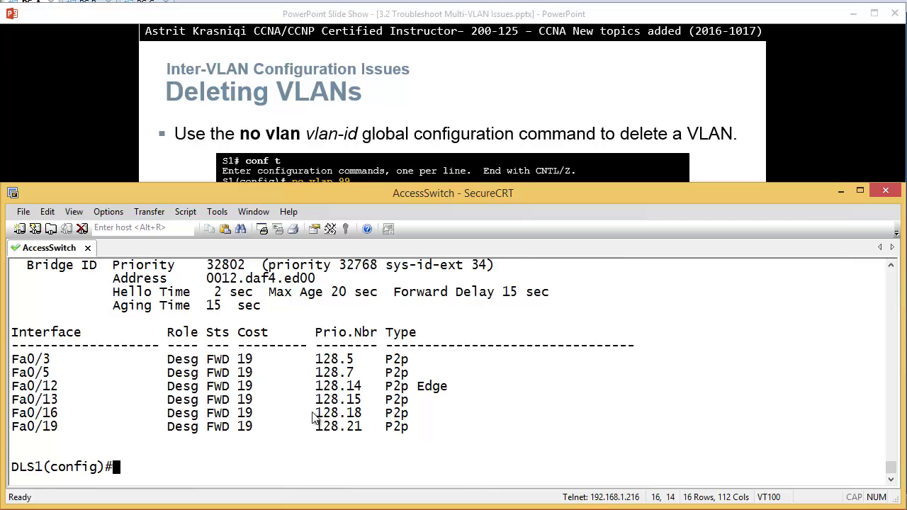
pyautogui.write('do show flash')
pyautogui.press('Return')
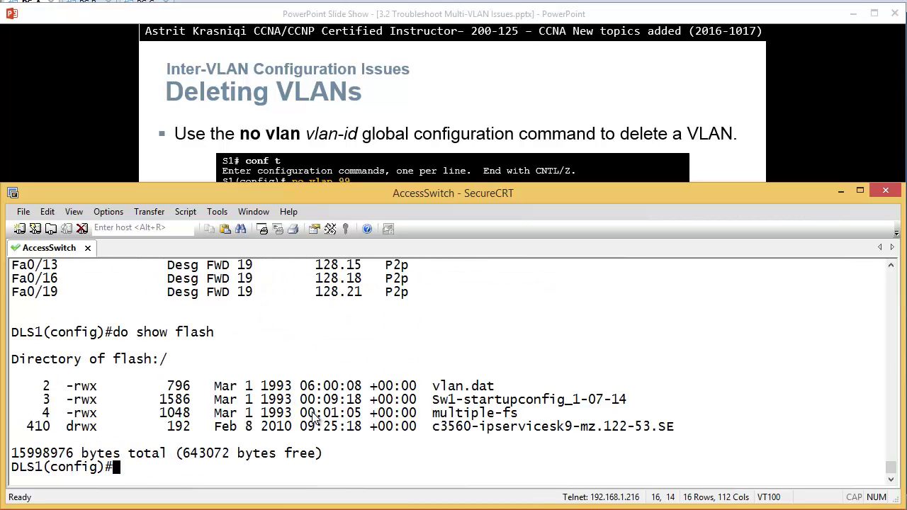
pyautogui.moveTo(493, 386); pyautogui.dragTo(25, 396)
pyautogui.click(134, 406)
# Leave configuration mode on DLS1 and erase its startup configuration with "erase startup-config", confirming the erase
pyautogui.write('end')
pyautogui.press('Return')
pyautogui.press('Return')
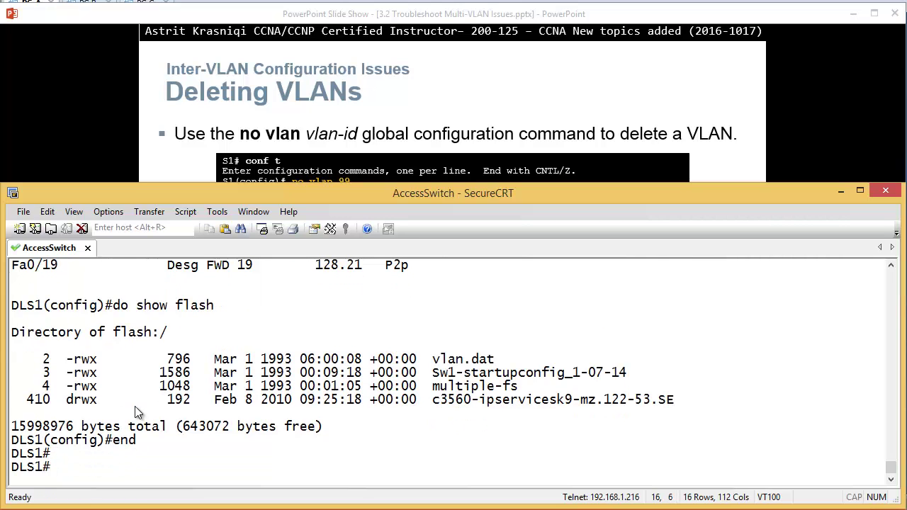
pyautogui.write('erase staru')
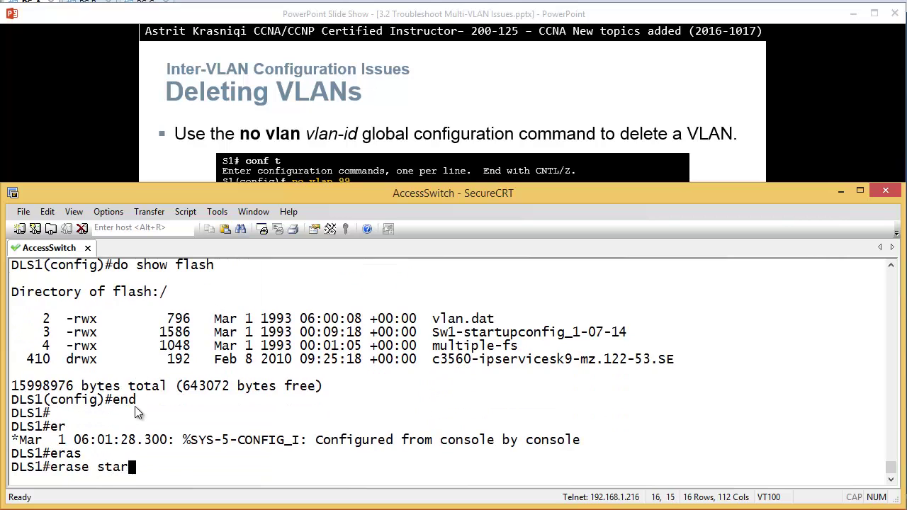
pyautogui.press('Tab')
pyautogui.press('BackSpace')
pyautogui.write('tu')
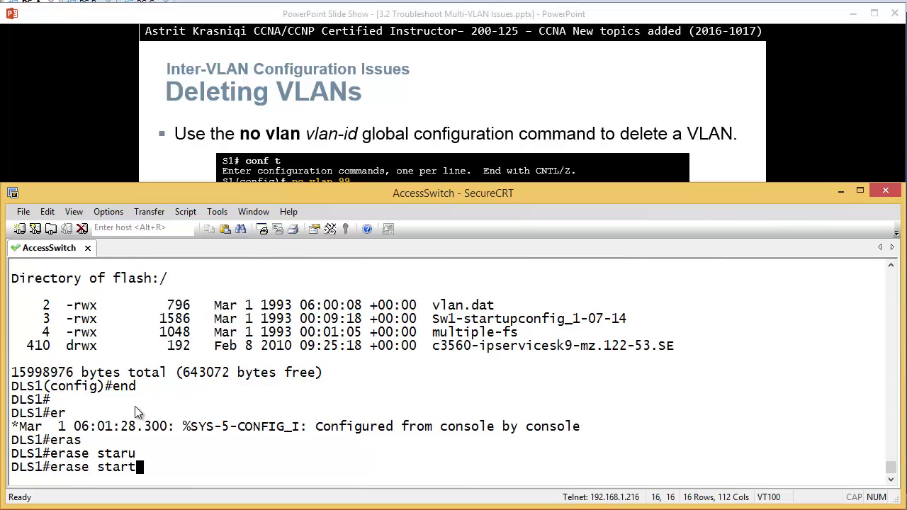
pyautogui.press('Tab')
pyautogui.press('Return')
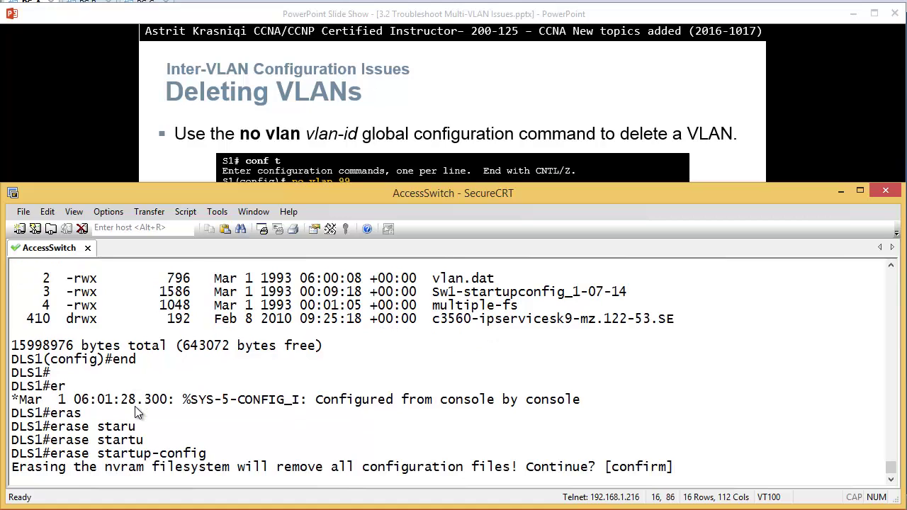
pyautogui.press('Return')
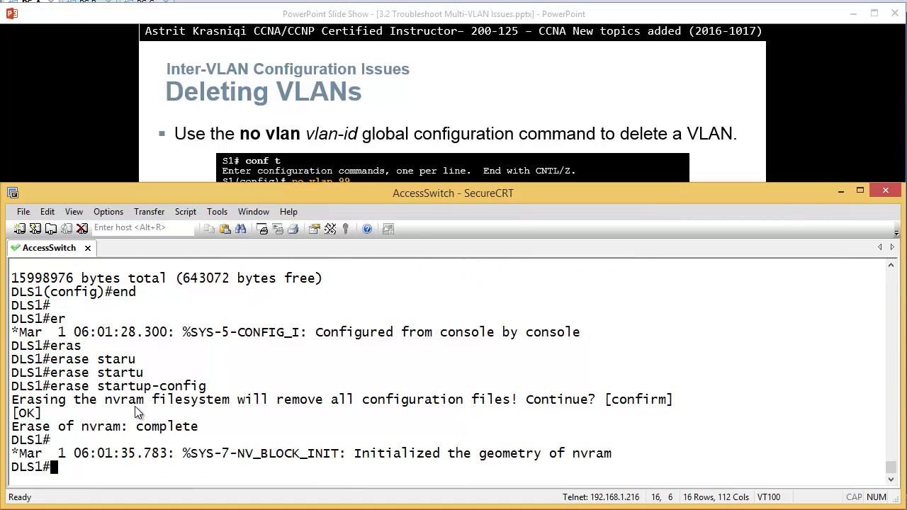
# Delete the VLAN database file from DLS1's flash with "delete vlan.dat", accepting the filename and confirming
pyautogui.write('delete vlan.dat')
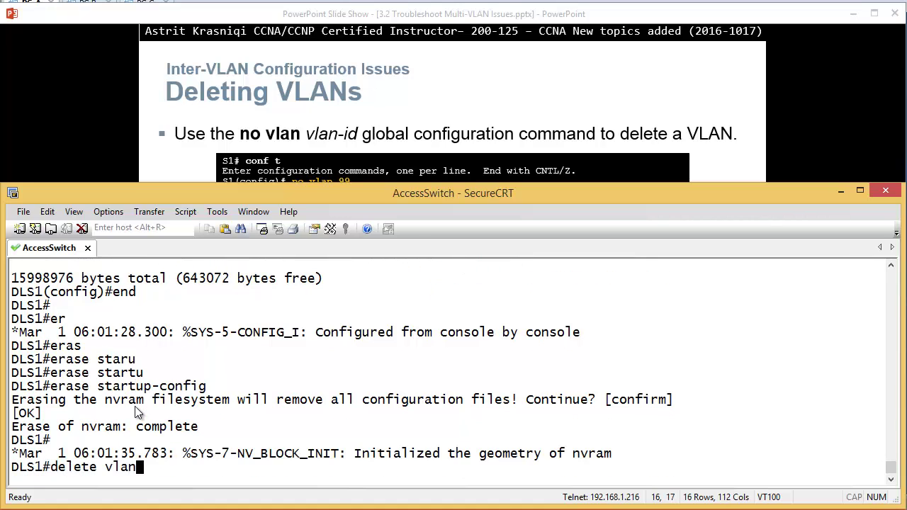
pyautogui.press('Return')
pyautogui.press('Return')
pyautogui.press('Return')
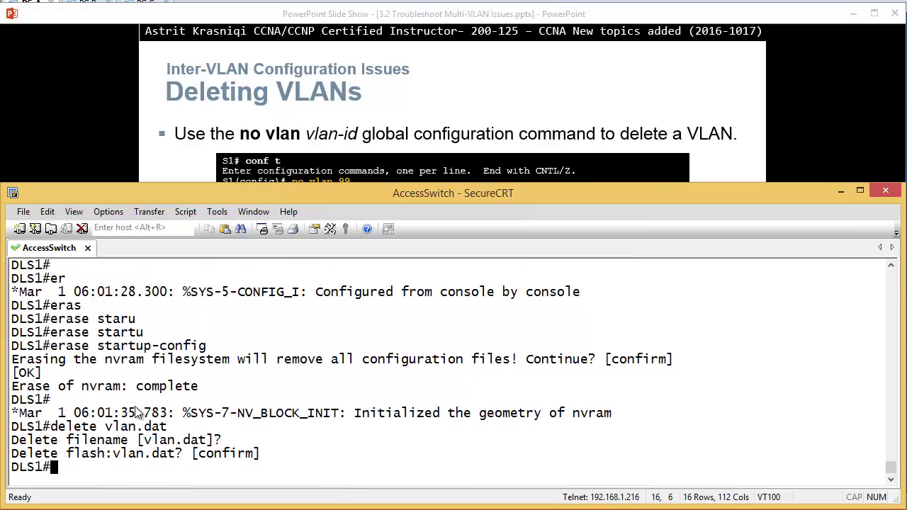
pyautogui.write('reloa')
pyautogui.press('BackSpace')
pyautogui.press('BackSpace')
pyautogui.press('BackSpace')
pyautogui.press('BackSpace')
pyautogui.press('BackSpace')
# Switch to the PowerPoint slide show and advance to the "Troubleshoot DTP Issues" slide
pyautogui.click(123, 111)
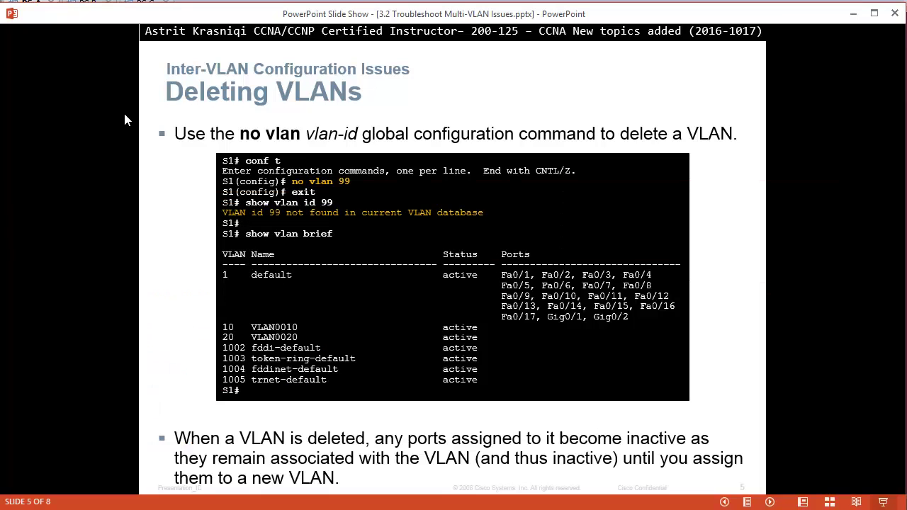
pyautogui.click(122, 111)
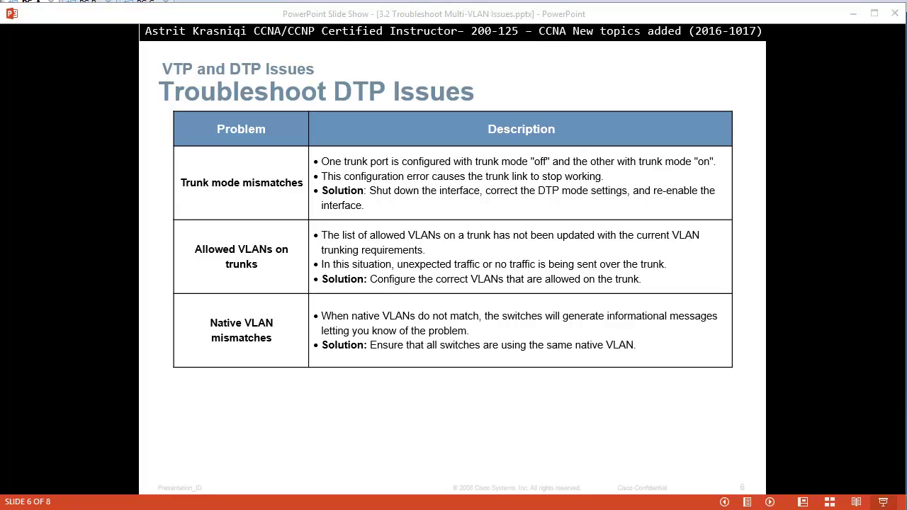
# Switch to the configuration notes and add "switchport mode trunk" well below the R1 OSPF section, separated by blank lines
pyautogui.click(462, 505)
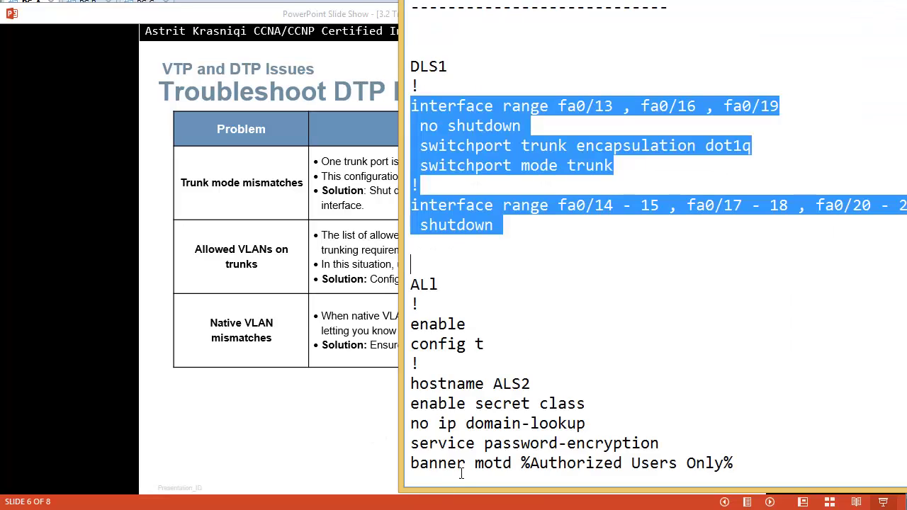
pyautogui.scroll(-20, 545, 345)
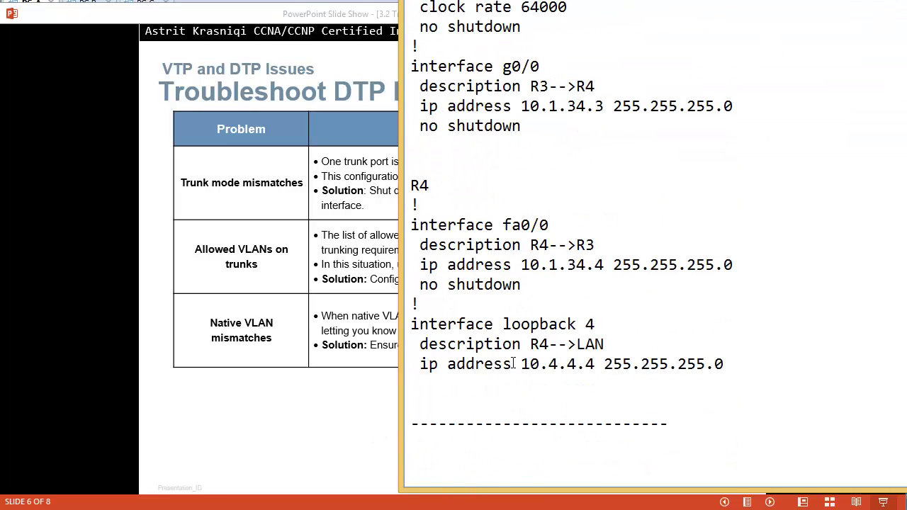
pyautogui.scroll(-2, 528, 401)
pyautogui.click(549, 163)
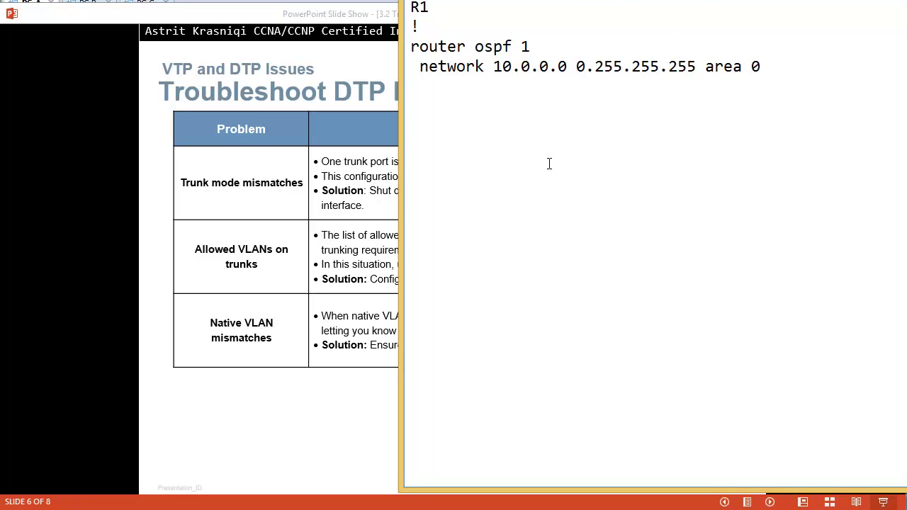
pyautogui.press('Return')
pyautogui.press('Return')
pyautogui.press('Return')
pyautogui.press('Return')
pyautogui.press('Return')
pyautogui.press('Return')
pyautogui.press('Return')
pyautogui.press('Return')
pyautogui.press('Return')
pyautogui.press('Return')
pyautogui.press('Return')
pyautogui.press('Return')
pyautogui.press('Return')
pyautogui.press('Return')
pyautogui.press('Return')
pyautogui.press('Return')
pyautogui.press('Return')
pyautogui.press('Return')
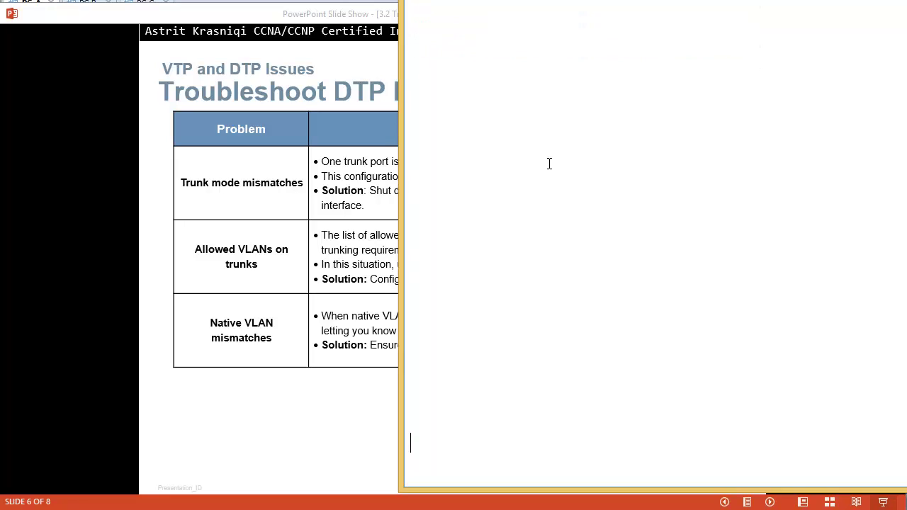
pyautogui.write('switchpo')
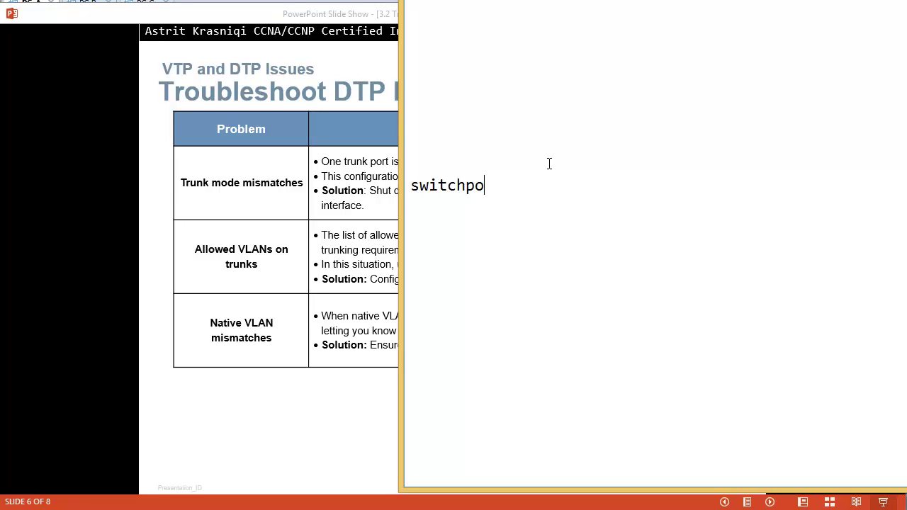
pyautogui.write('rt mode trunk ')
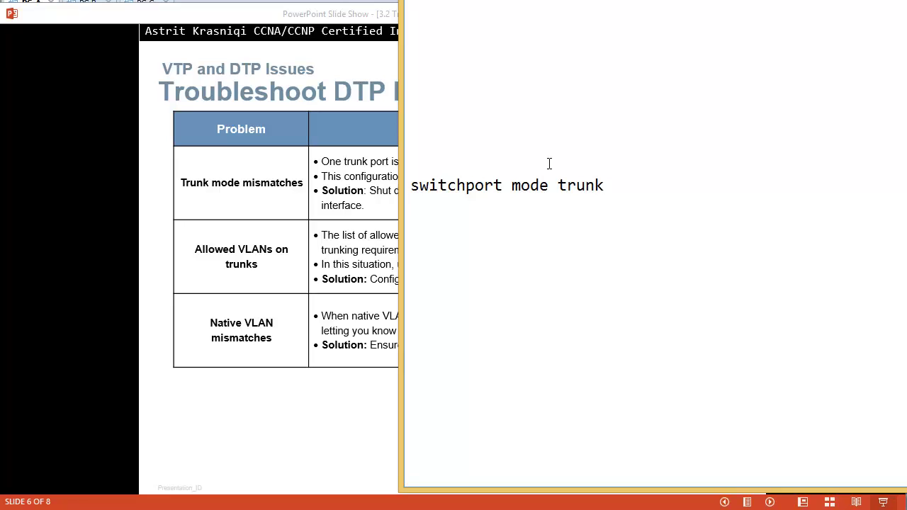
# Add "COMMAND REJECTED (ISL and DOT1Q)" on the line below "switchport mode trunk" in the notes
pyautogui.write(' COMMAND REJ')
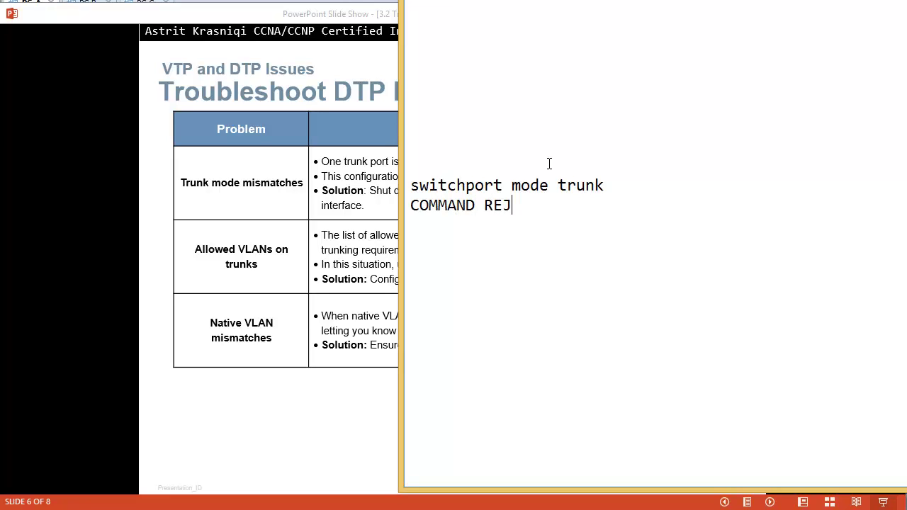
pyautogui.write('ECTEED')
pyautogui.press('BackSpace')
pyautogui.press('BackSpace')
pyautogui.write('D (ISL and')
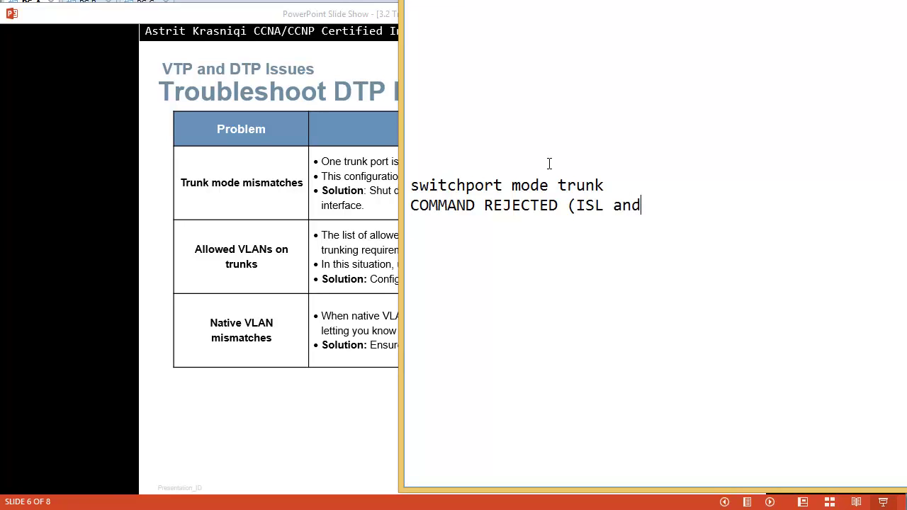
pyautogui.write(' DOT1Q')
# Add the line "switchport trunk encapsulation dot1q" to the notes, separated by blank lines from the COMMAND REJECTED line
pyautogui.write('SWITC')
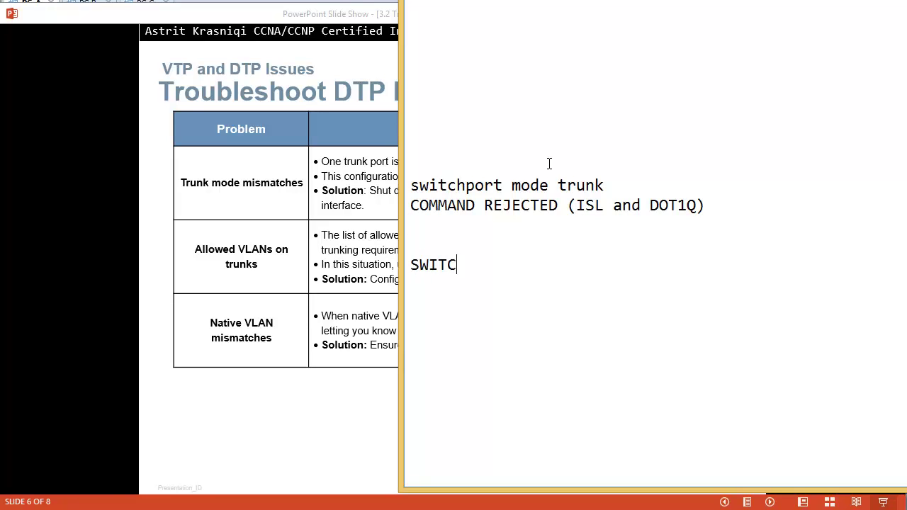
pyautogui.press('BackSpace')
pyautogui.press('BackSpace')
pyautogui.press('BackSpace')
pyautogui.press('BackSpace')
pyautogui.press('BackSpace')
pyautogui.press('BackSpace')
pyautogui.press('Return')
pyautogui.write('switc')
pyautogui.press('BackSpace')
pyautogui.press('BackSpace')
pyautogui.press('BackSpace')
pyautogui.write('itchport trunk mode')
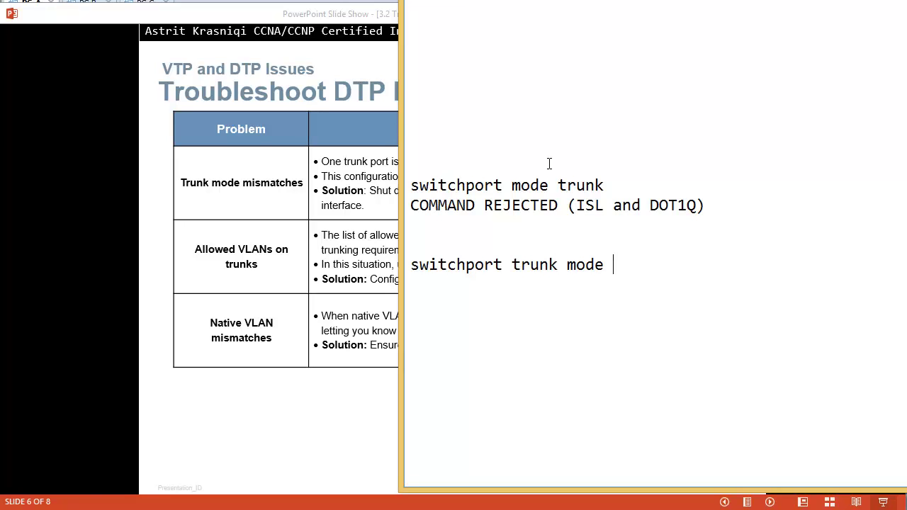
pyautogui.press('BackSpace')
pyautogui.press('BackSpace')
pyautogui.press('BackSpace')
pyautogui.press('BackSpace')
pyautogui.press('BackSpace')
pyautogui.write('encapsulation dot')
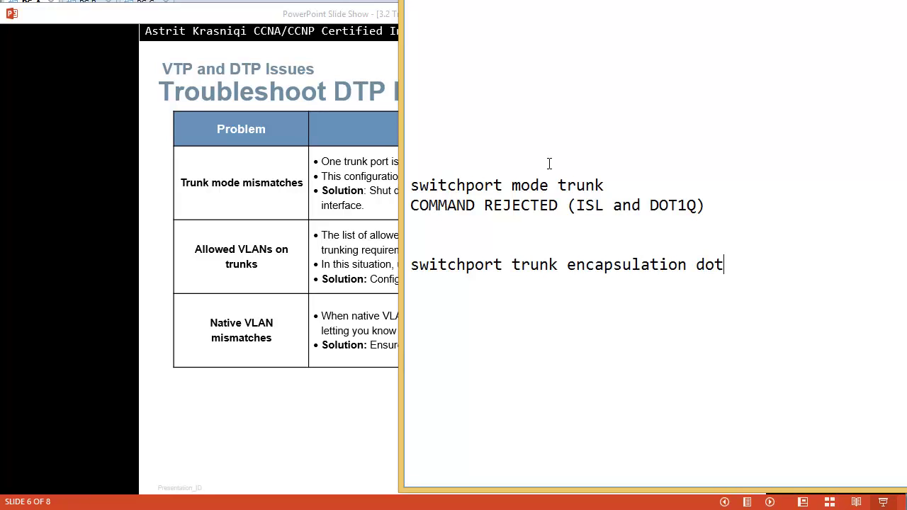
pyautogui.write('1q')
# Add "switchport mode trunk" directly under the encapsulation line and "switchport mode access" further down after blank lines
pyautogui.press('Return')
pyautogui.write('switchport ')
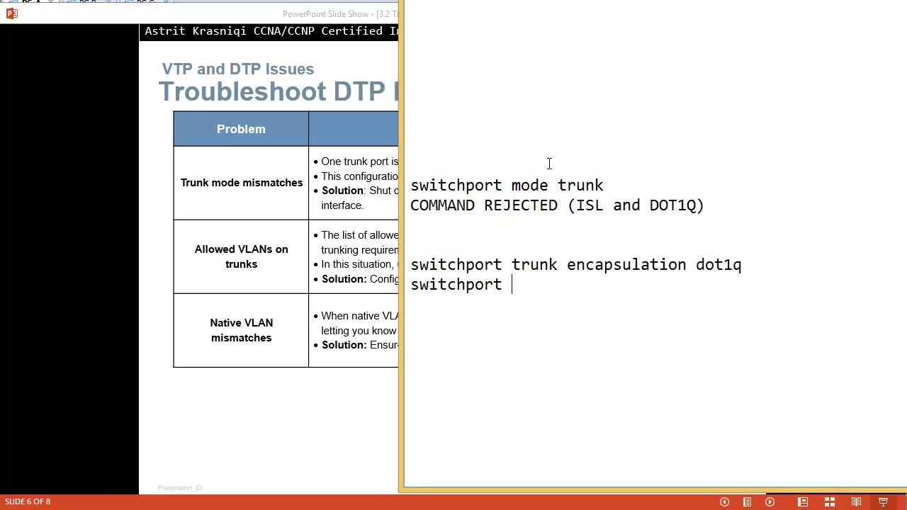
pyautogui.write('mode trunk')
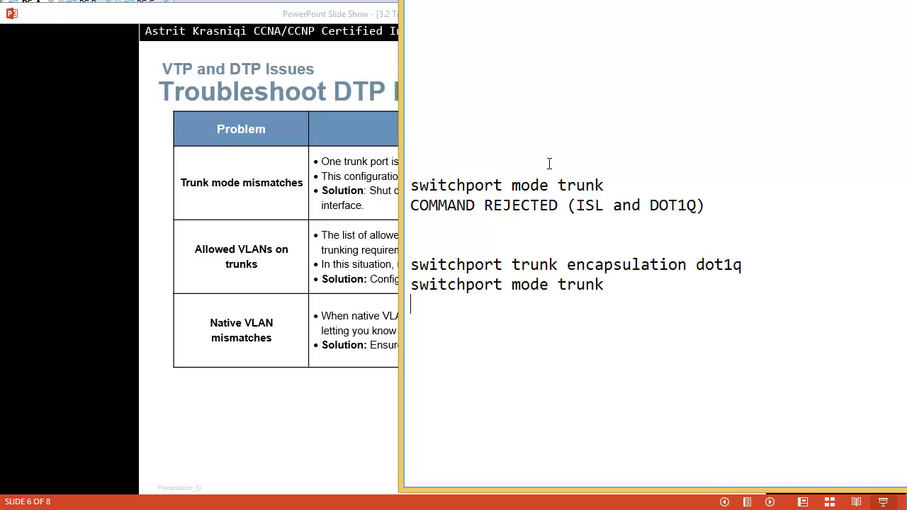
pyautogui.press('Return')
pyautogui.press('Return')
pyautogui.write('switchpo')
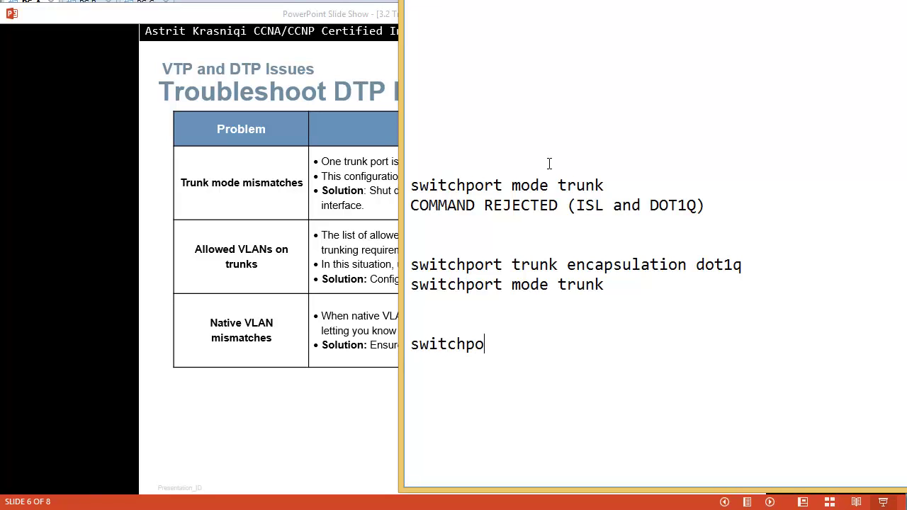
pyautogui.write('rt mode access')
pyautogui.press('Return')
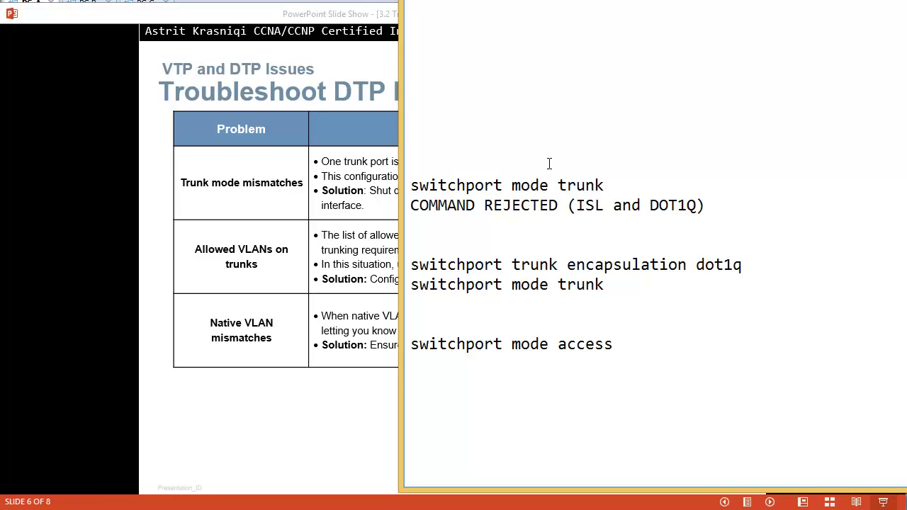
# Add "switchport mode dynamic desirable" below the access mode line, leaving a blank line between them
pyautogui.write('switchpor')
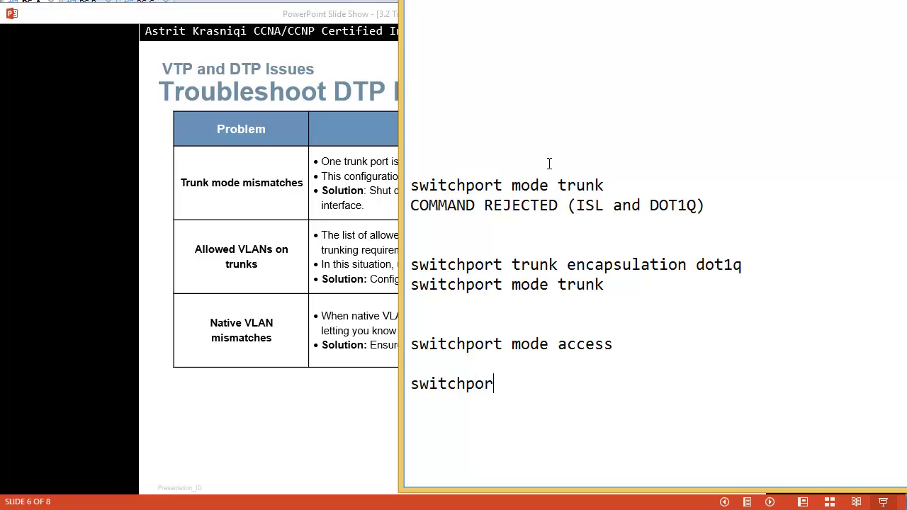
pyautogui.write('t mode dynamic')
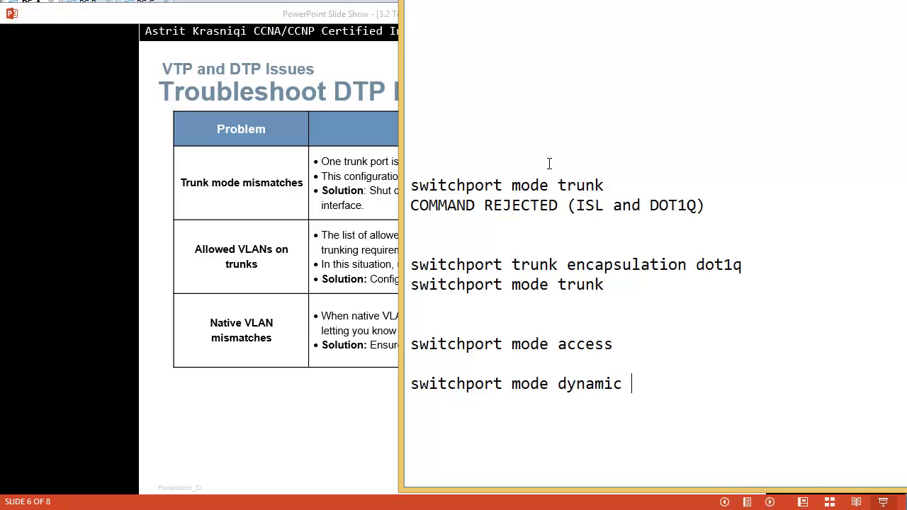
pyautogui.write(' desirable')
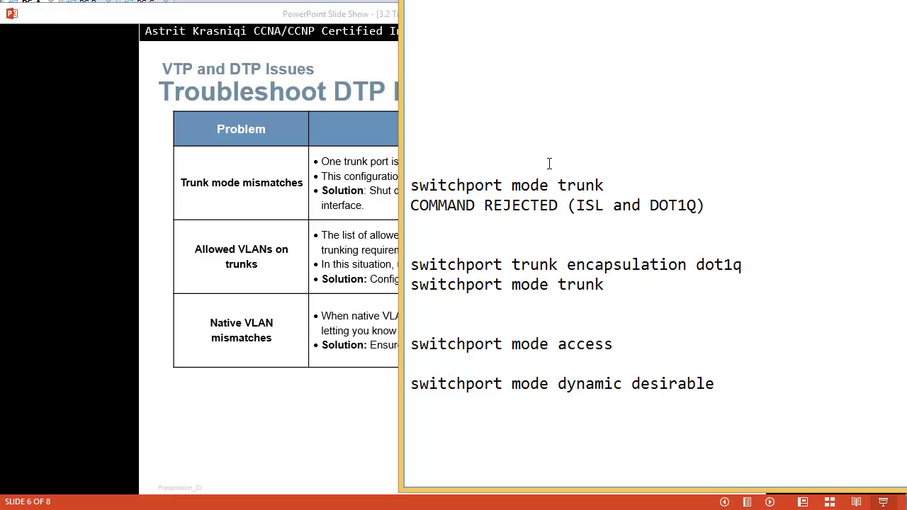
# Duplicate the dynamic desirable line beneath itself and change the copy to "switchport mode dynamic auto"
pyautogui.hotkey('shift', 'Home')
pyautogui.hotkey('ctrl', 'c')
pyautogui.press('End')
pyautogui.press('Return')
pyautogui.hotkey('ctrl', 'v')
pyautogui.press('BackSpace')
pyautogui.press('BackSpace')
pyautogui.press('BackSpace')
pyautogui.press('BackSpace')
pyautogui.press('BackSpace')
pyautogui.press('BackSpace')
pyautogui.press('BackSpace')
pyautogui.press('BackSpace')
pyautogui.press('BackSpace')
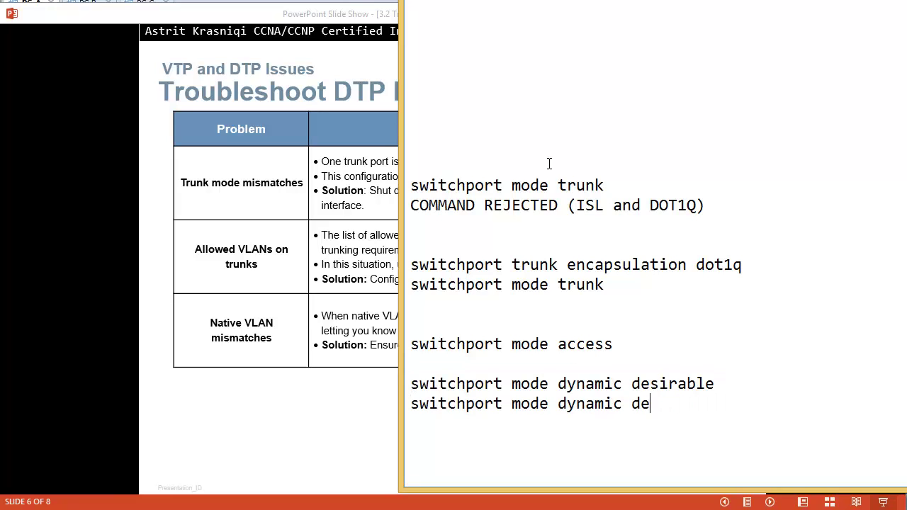
pyautogui.write('auto')
# Highlight the keywords "desirable" and "auto" in turn in the two dynamic mode lines
pyautogui.moveTo(720, 383); pyautogui.dragTo(630, 383)
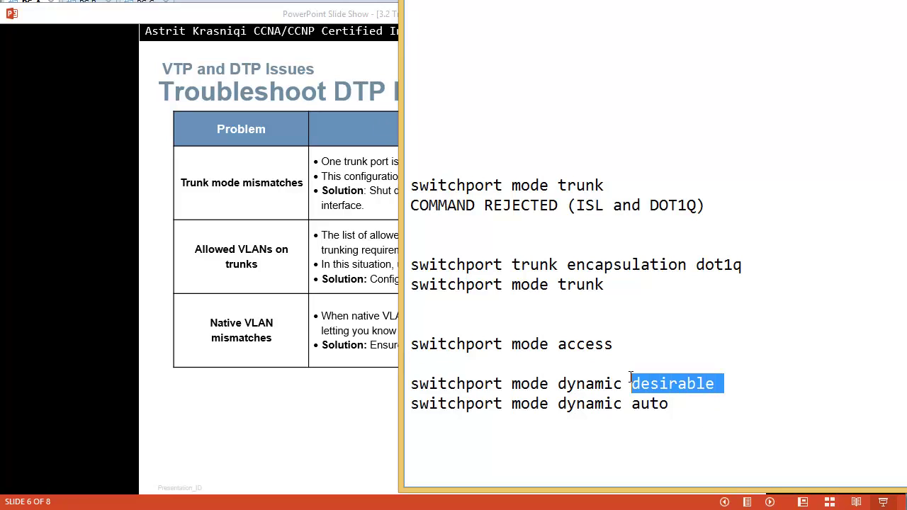
pyautogui.moveTo(670, 405); pyautogui.dragTo(633, 405)
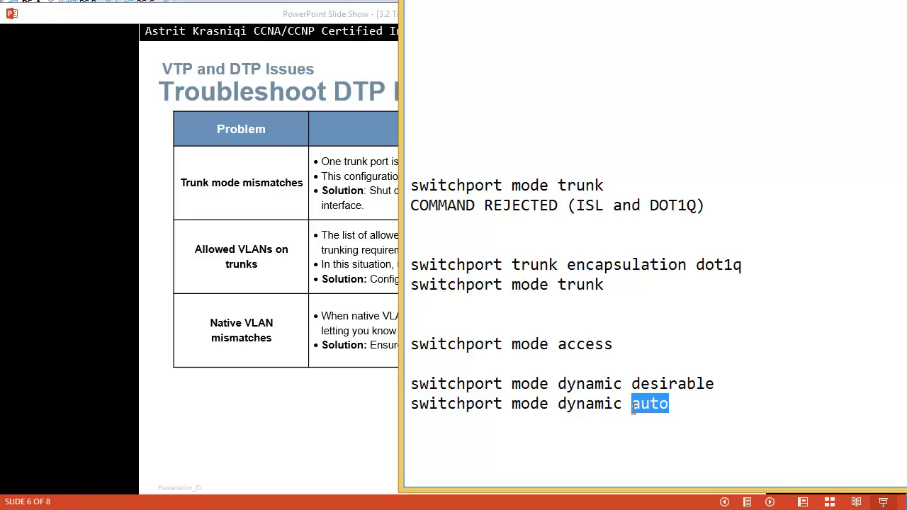
pyautogui.click(633, 410)
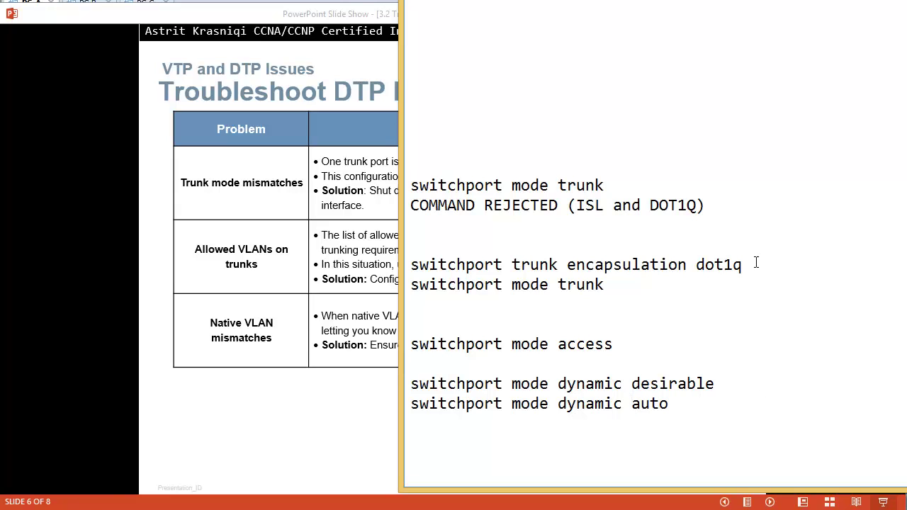
# Switch to the AccessSwitch session in SecureCRT and enter global configuration mode on DLS1 with "conf t"
pyautogui.hotkey('alt', 'Tab')
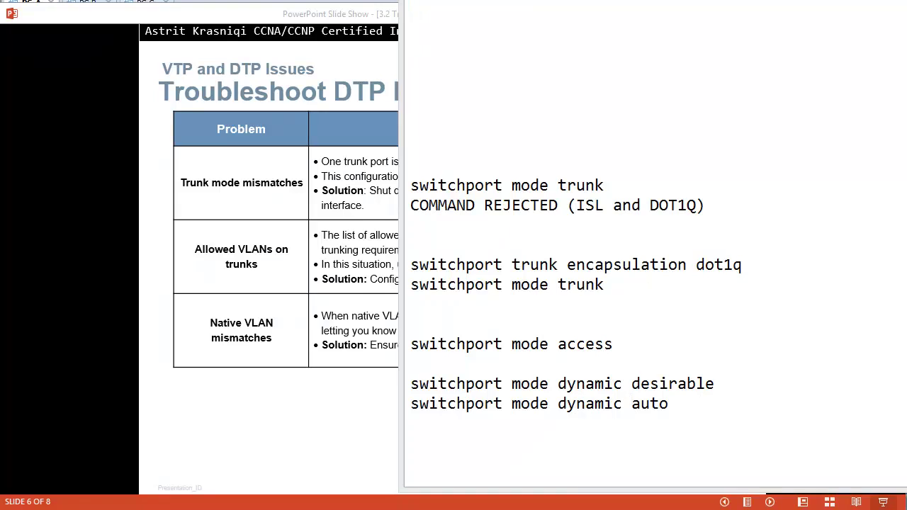
pyautogui.click(745, 99)
pyautogui.scroll(-2, 745, 100)
pyautogui.scroll(-4, 648, 394)
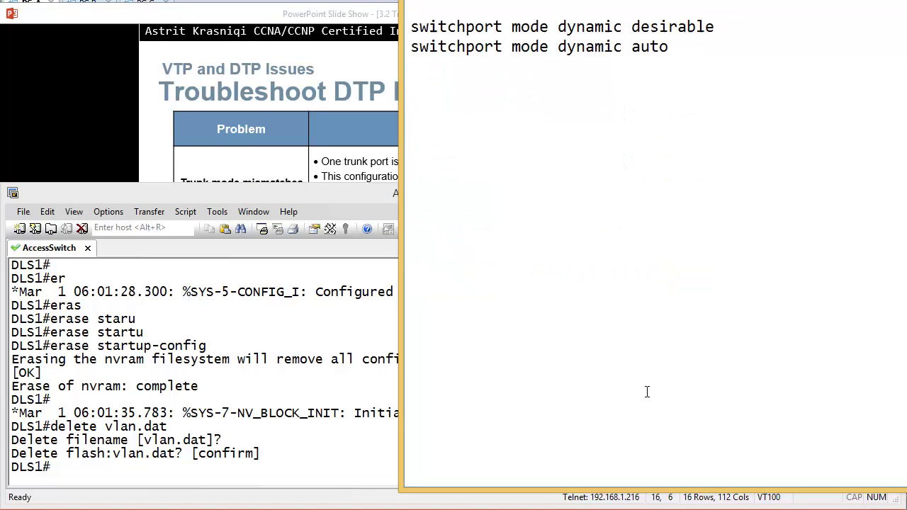
pyautogui.scroll(2, 646, 396)
pyautogui.scroll(1, 641, 397)
pyautogui.click(289, 373)
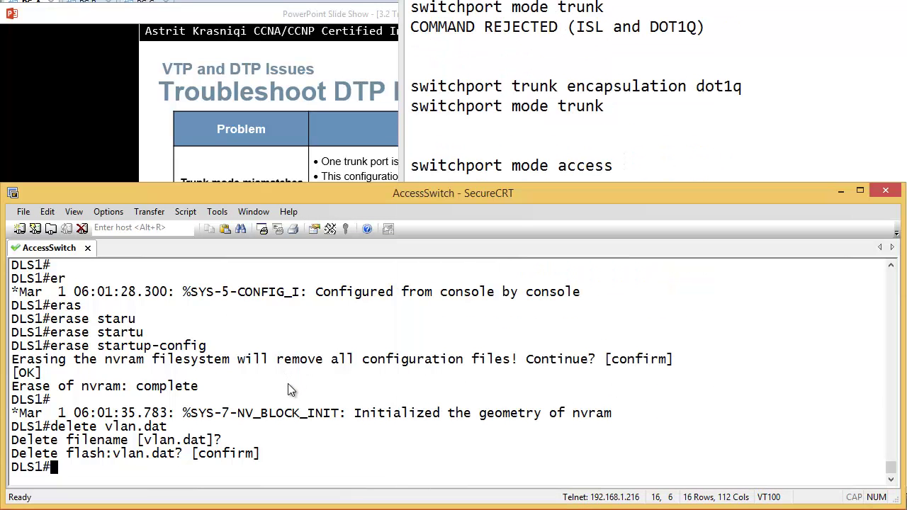
pyautogui.write('conf t')
pyautogui.press('Return')
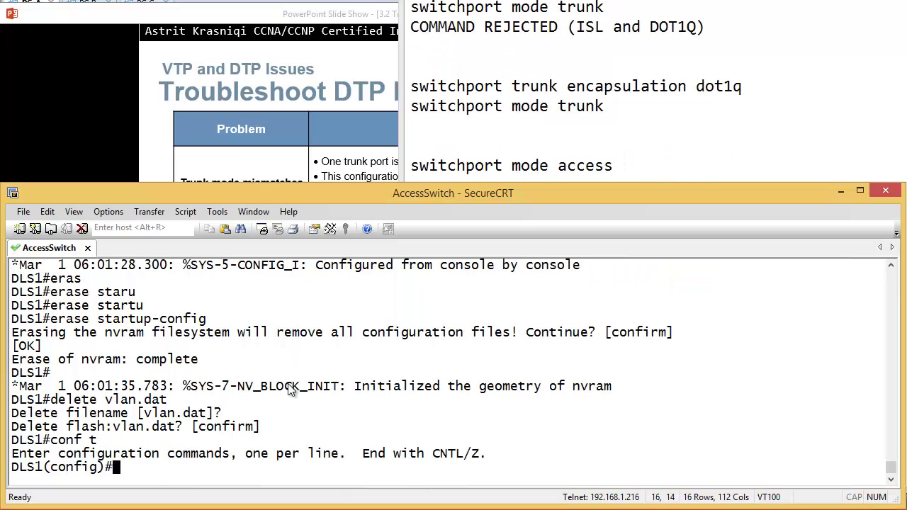
# List DLS1's interfaces with "do show ip int brief" and examine the entry for FastEthernet0/11
pyautogui.write('int')
pyautogui.press('BackSpace')
pyautogui.press('BackSpace')
pyautogui.press('BackSpace')
pyautogui.write('do show')
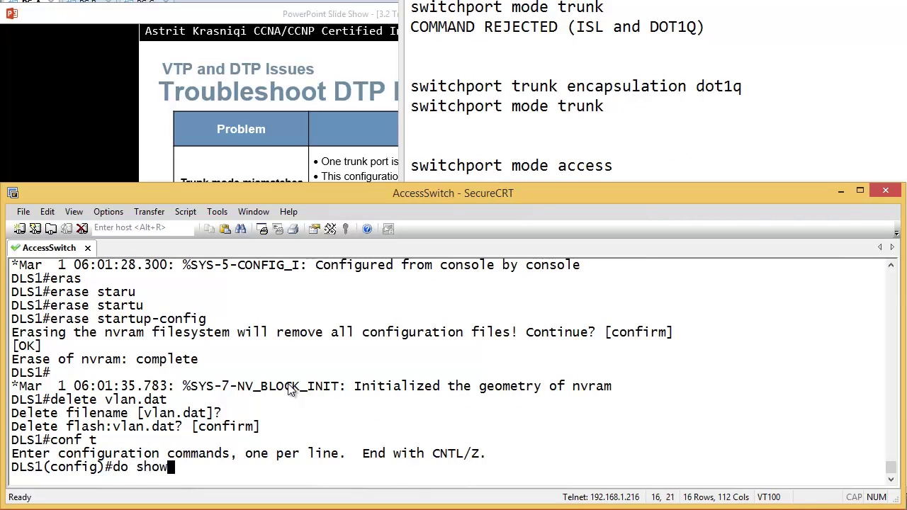
pyautogui.write(' ip int brief]')
pyautogui.press('Return')
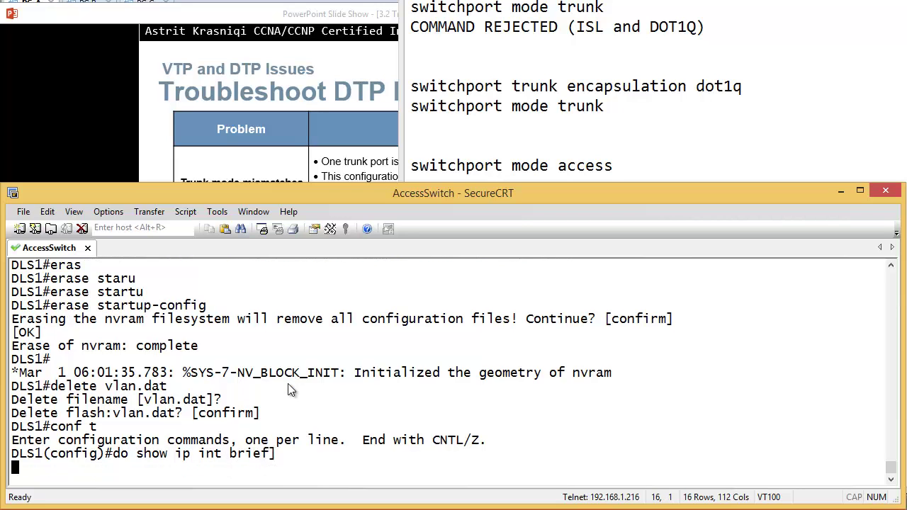
pyautogui.press('Up')
pyautogui.press('BackSpace')
pyautogui.press('Return')
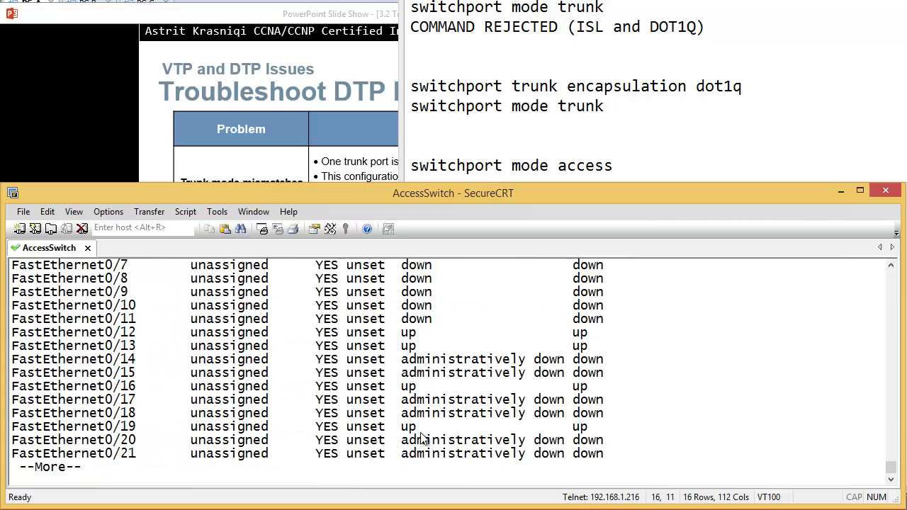
pyautogui.doubleClick(143, 324)
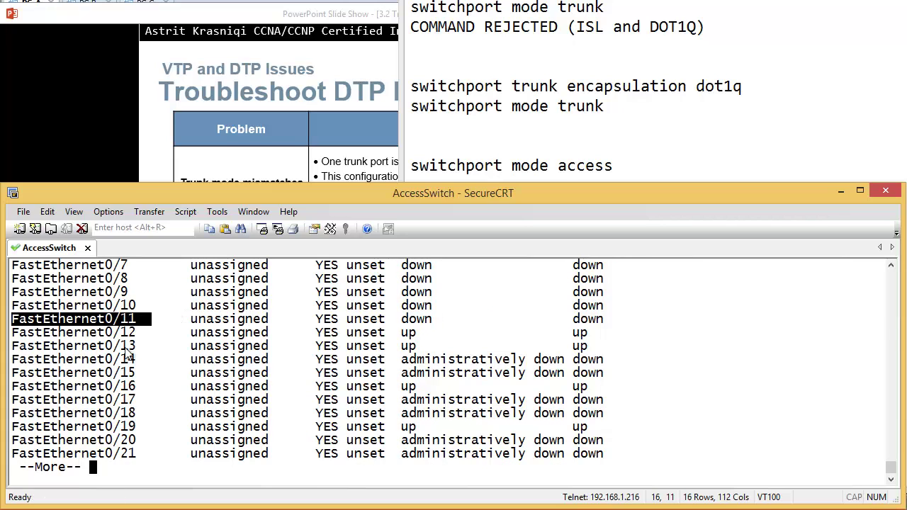
# Quit the listing, enter interface f0/11, and try to apply "switchport mode trunk" copied from the notes
pyautogui.write('qint f0/11')
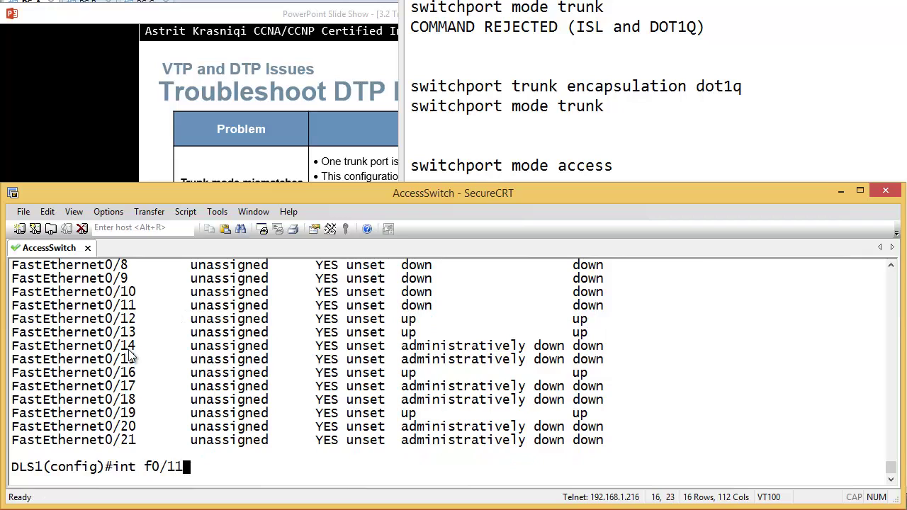
pyautogui.press('Return')
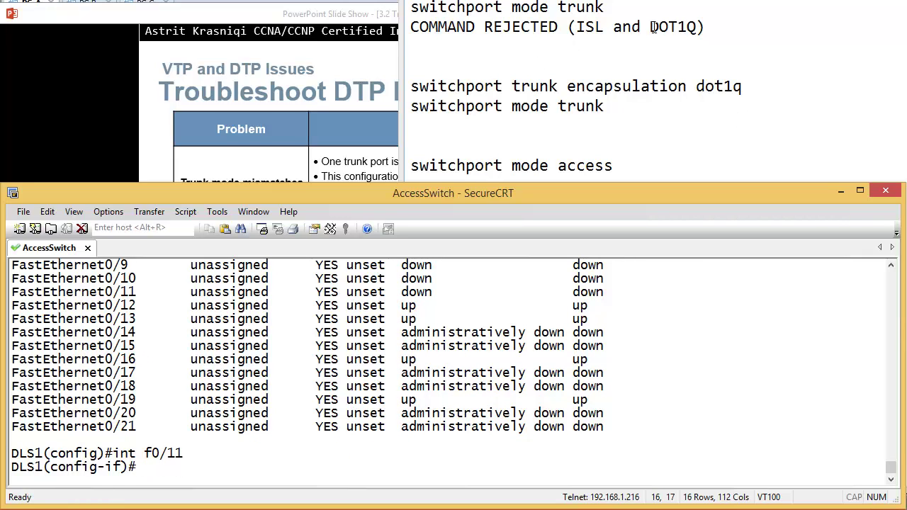
pyautogui.click(616, 108)
pyautogui.keyDown('shift'); pyautogui.click(413, 108); pyautogui.keyUp('shift')
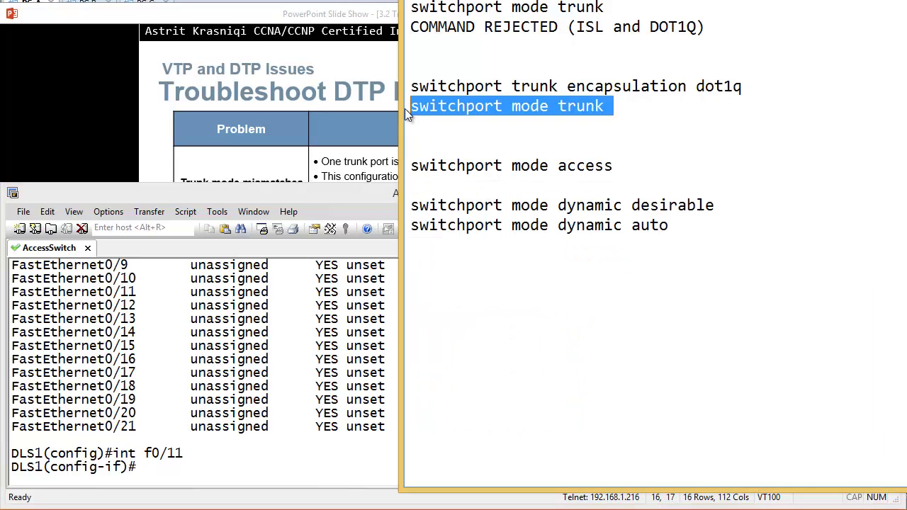
pyautogui.rightClick(277, 456)
pyautogui.press('Return')
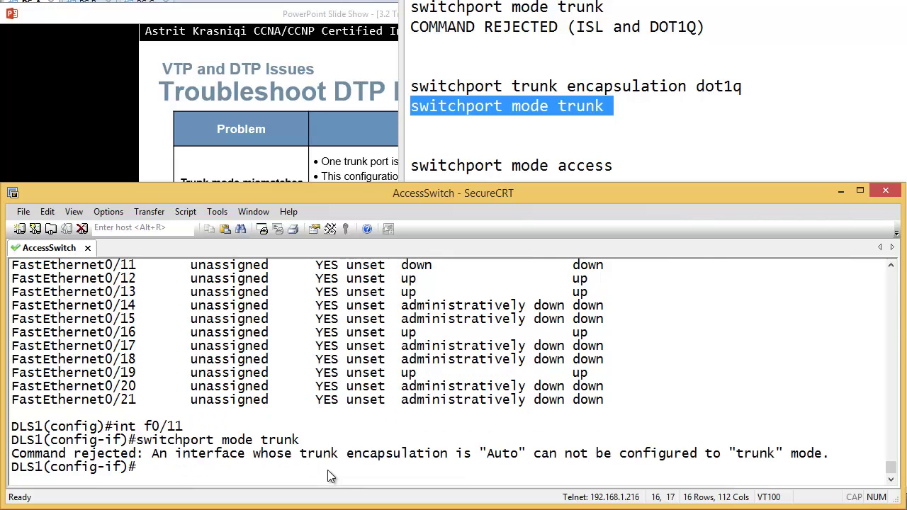
# Replace "COMMAND REJECTED" in the notes with "Command rejected" copied from the switch output
pyautogui.moveTo(12, 454); pyautogui.dragTo(136, 454)
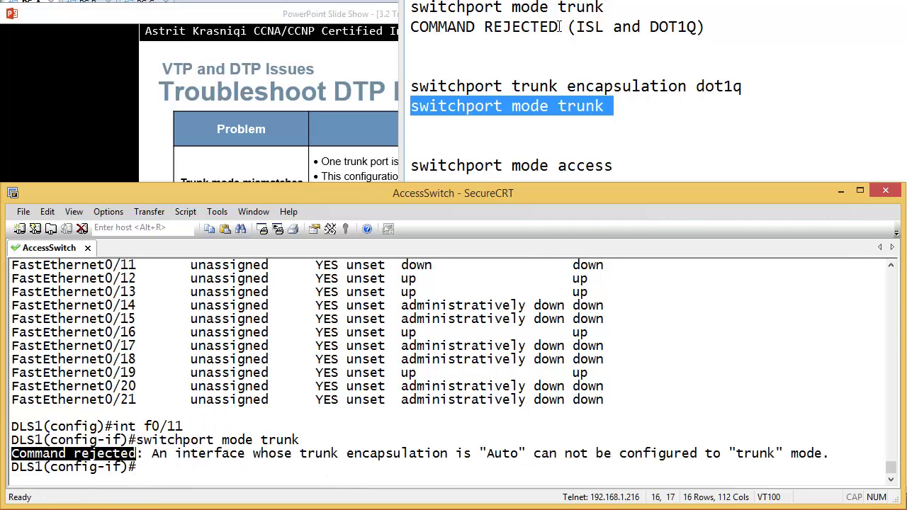
pyautogui.moveTo(559, 27); pyautogui.dragTo(417, 26)
pyautogui.rightClick(428, 26)
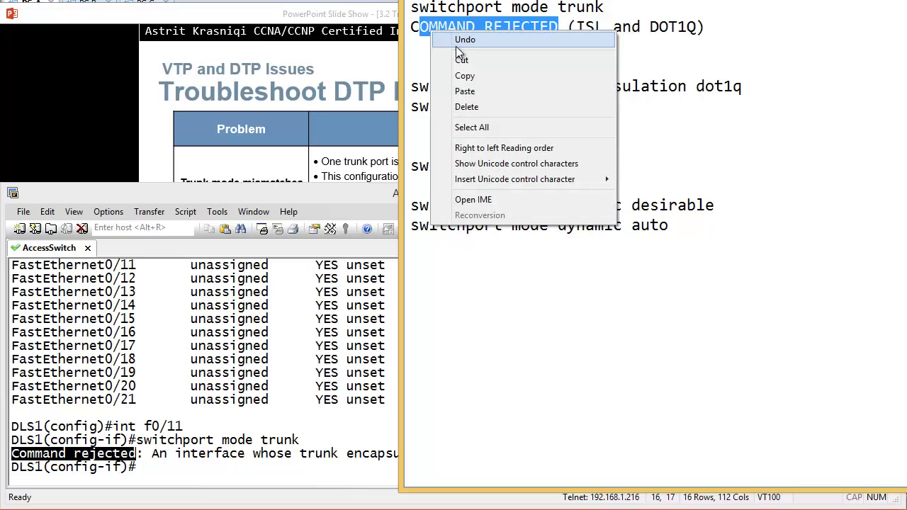
pyautogui.click(576, 91)
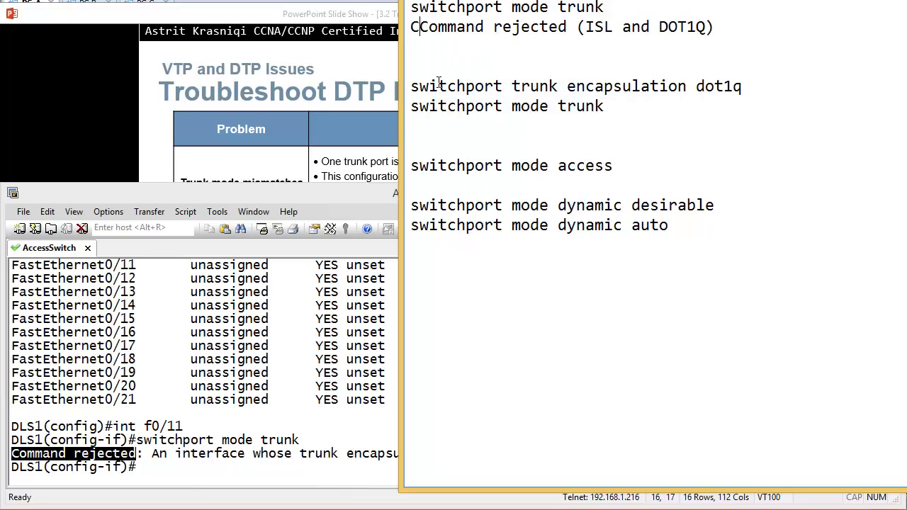
pyautogui.press('Home')
pyautogui.press('Delete')
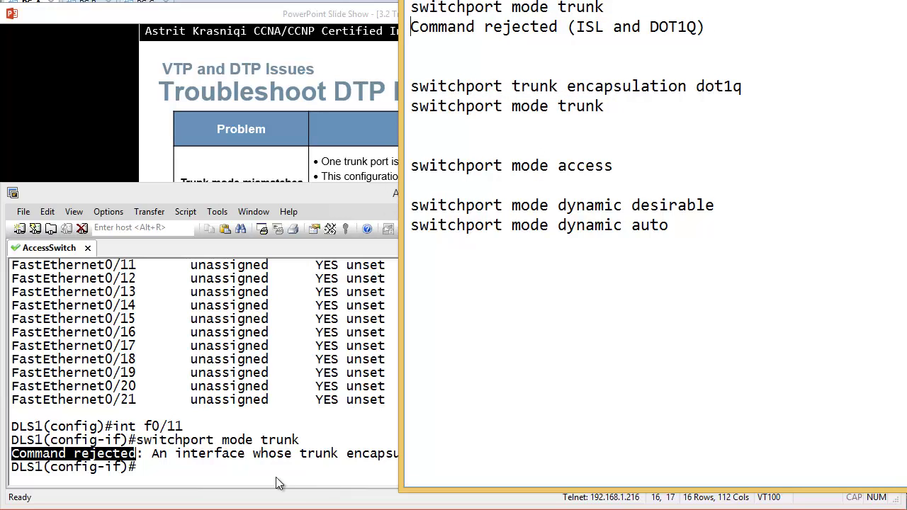
# Apply "switchport trunk encapsulation dot1q" and "switchport mode trunk" to interface f0/11 on DLS1, copying both lines from the notes
pyautogui.click(416, 469)
pyautogui.moveTo(496, 454); pyautogui.dragTo(533, 454)
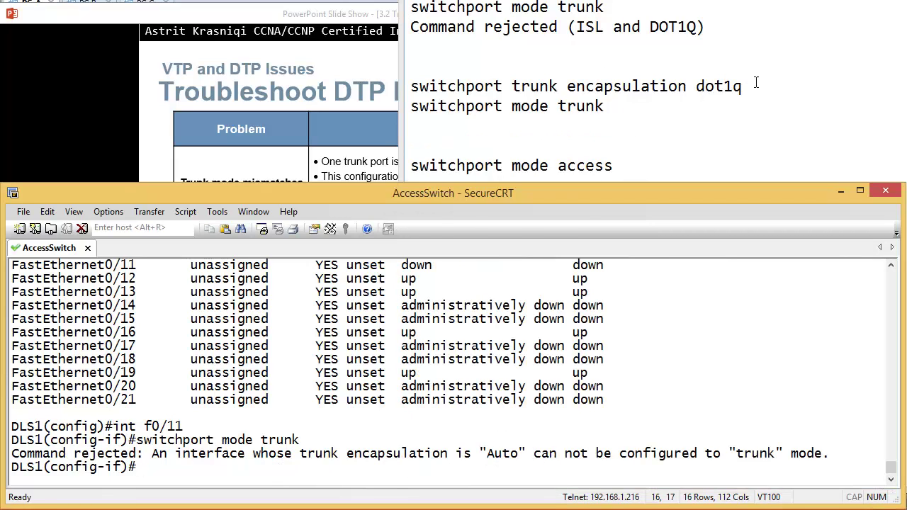
pyautogui.moveTo(755, 85); pyautogui.dragTo(495, 94)
pyautogui.moveTo(411, 100); pyautogui.dragTo(423, 99)
pyautogui.moveTo(607, 106); pyautogui.dragTo(403, 87)
pyautogui.rightClick(488, 88)
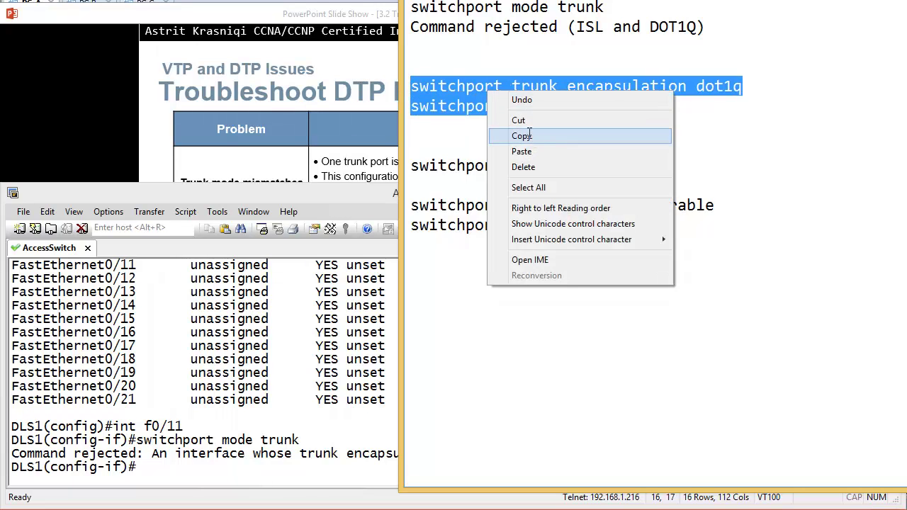
pyautogui.click(533, 135)
pyautogui.click(330, 376)
pyautogui.rightClick(326, 399)
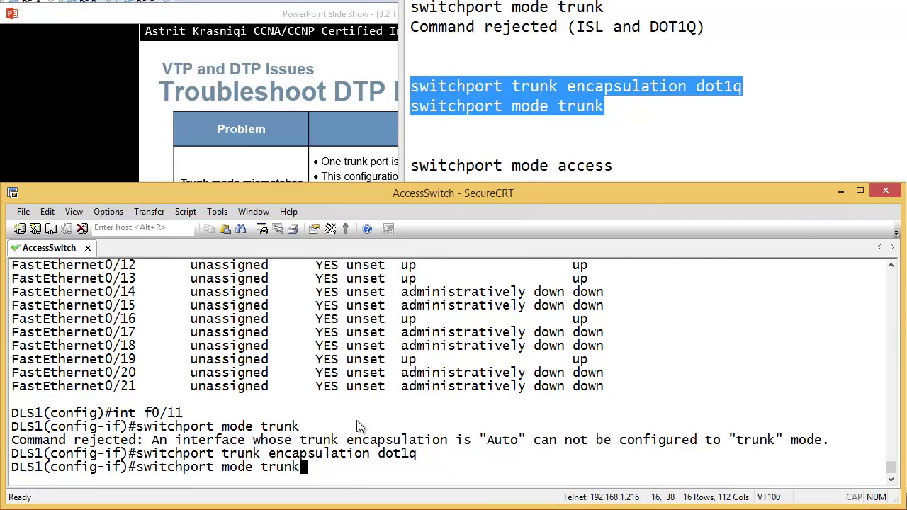
pyautogui.press('Return')
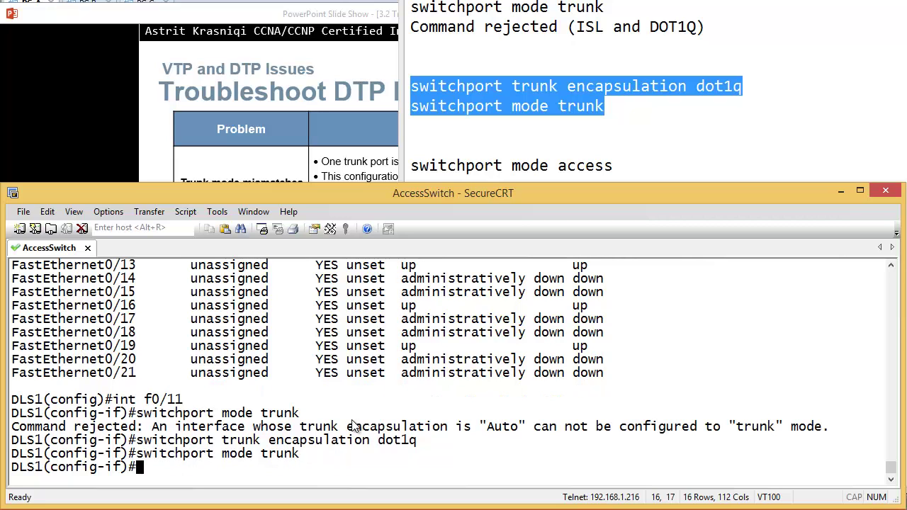
# Apply "switchport mode access" to interface f0/11, copying the command from the notes
pyautogui.moveTo(624, 170); pyautogui.dragTo(411, 166)
pyautogui.rightClick(432, 164)
pyautogui.click(468, 210)
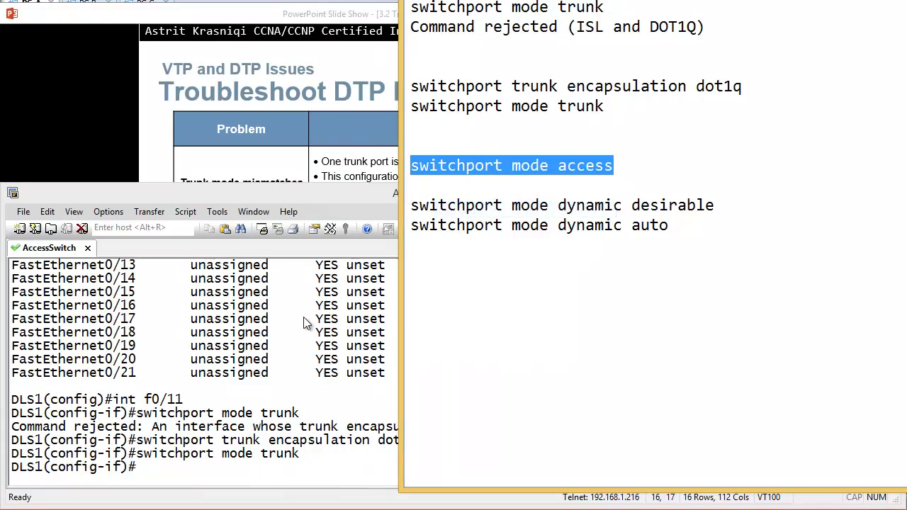
pyautogui.rightClick(358, 383)
pyautogui.press('Return')
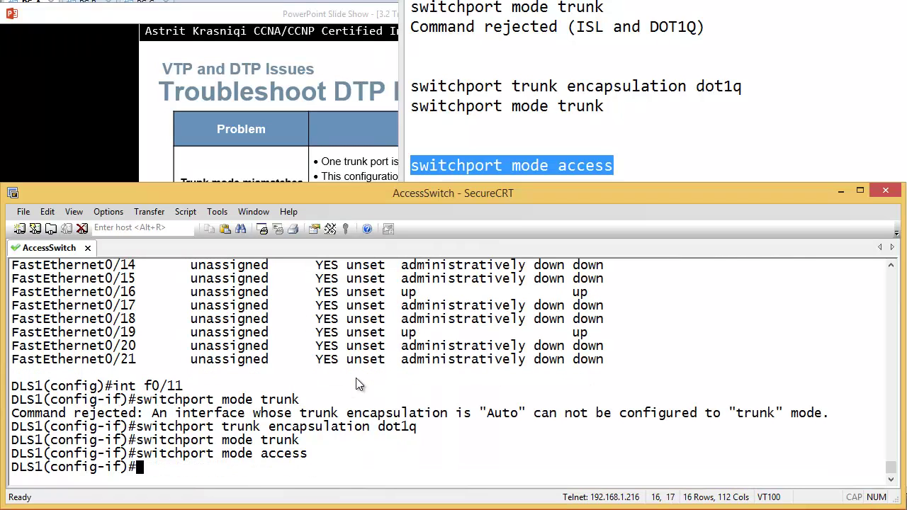
# Query the options of "switchport mode dynamic ?" on f0/11 and examine the auto and desirable descriptions
pyautogui.click(524, 142)
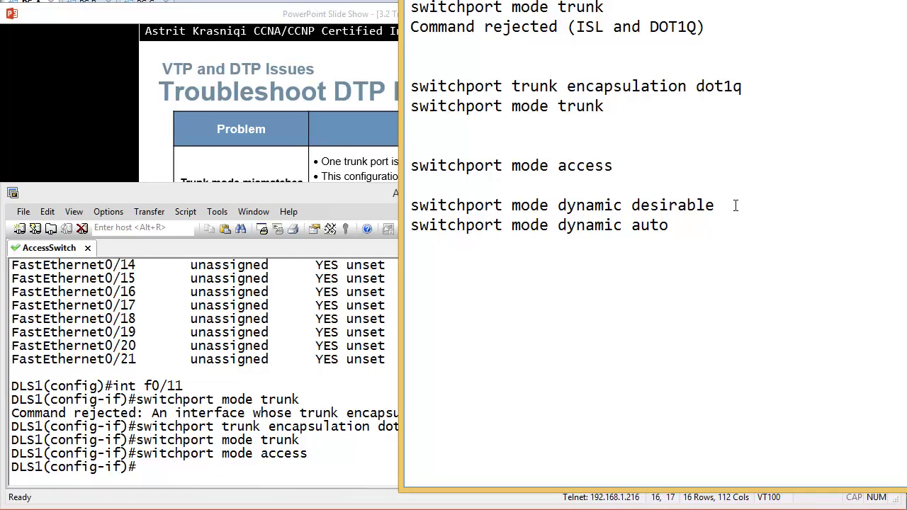
pyautogui.moveTo(736, 205); pyautogui.dragTo(406, 205)
pyautogui.click(624, 259)
pyautogui.moveTo(624, 205); pyautogui.dragTo(405, 205)
pyautogui.rightClick(432, 206)
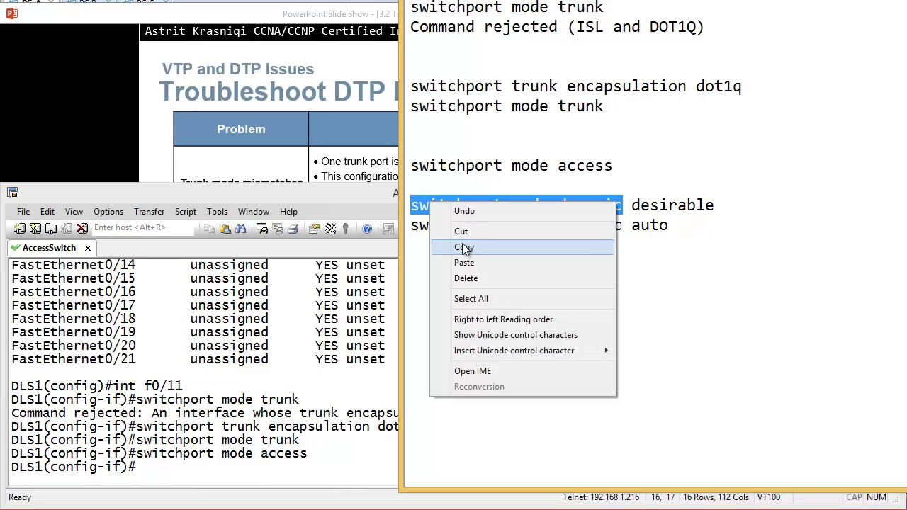
pyautogui.click(440, 248)
pyautogui.click(268, 361)
pyautogui.rightClick(268, 361)
pyautogui.write('?')
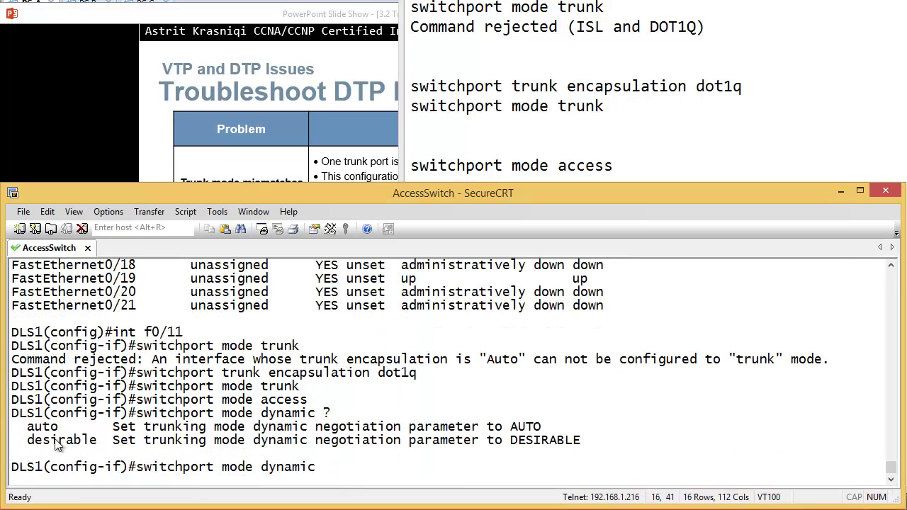
pyautogui.moveTo(27, 440); pyautogui.dragTo(126, 445)
pyautogui.moveTo(140, 447); pyautogui.dragTo(599, 450)
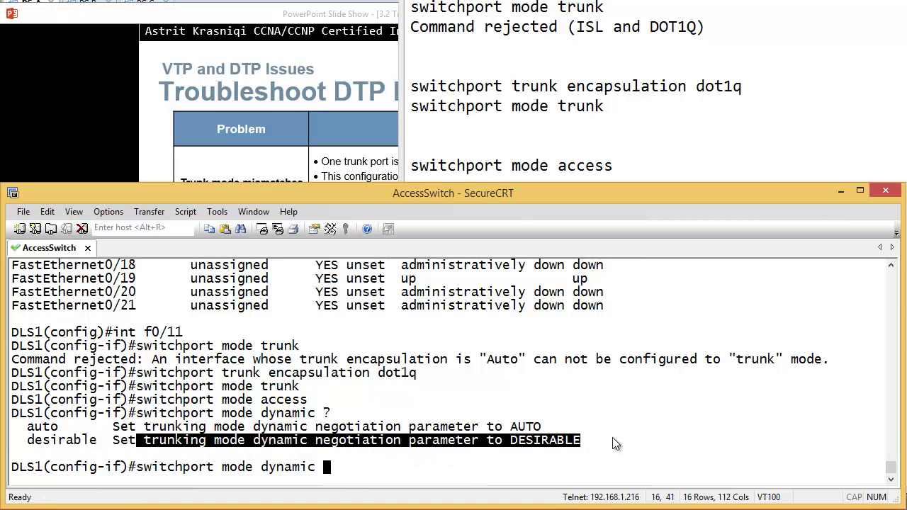
pyautogui.moveTo(65, 427); pyautogui.dragTo(635, 453)
pyautogui.click(581, 446)
pyautogui.moveTo(543, 427); pyautogui.dragTo(519, 427)
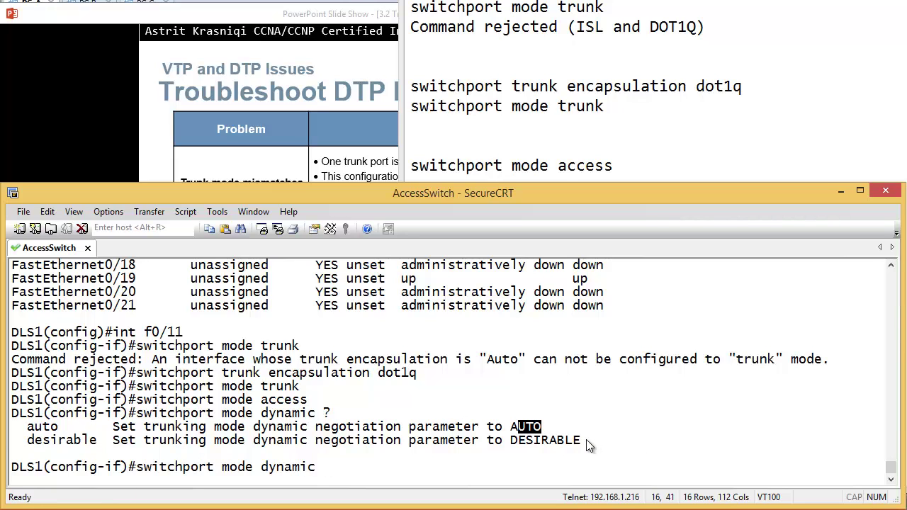
pyautogui.moveTo(100, 448); pyautogui.dragTo(25, 442)
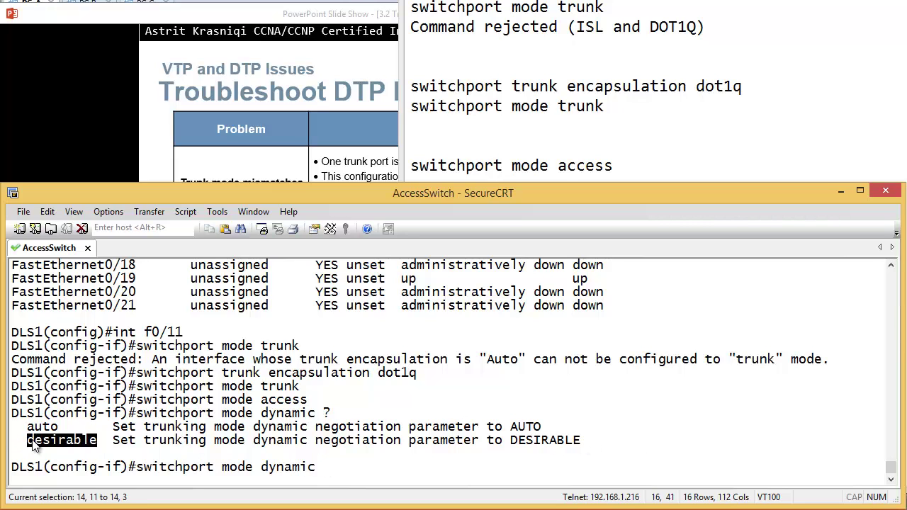
# Clear the leftover command, apply "switchport mode dynamic desirable" copied from the notes to f0/11, and leave configuration mode with "end"
pyautogui.click(692, 121)
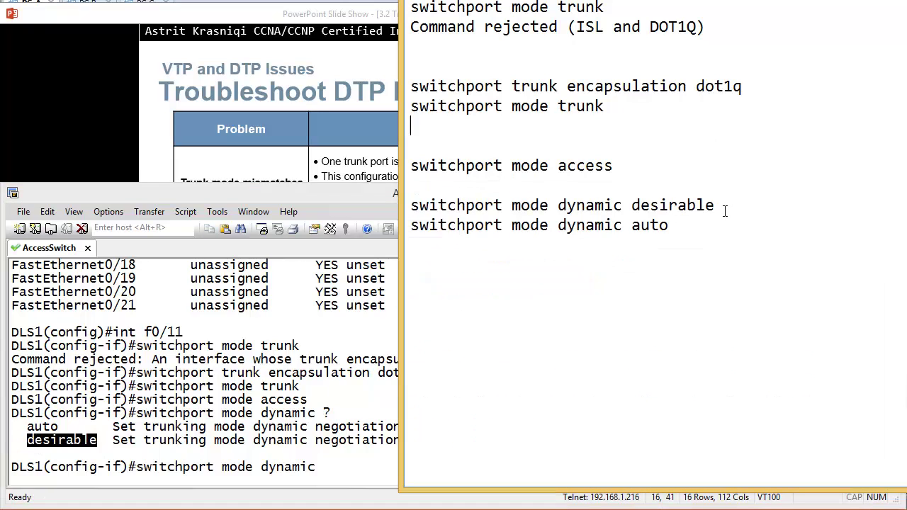
pyautogui.moveTo(724, 206); pyautogui.dragTo(407, 205)
pyautogui.rightClick(418, 204)
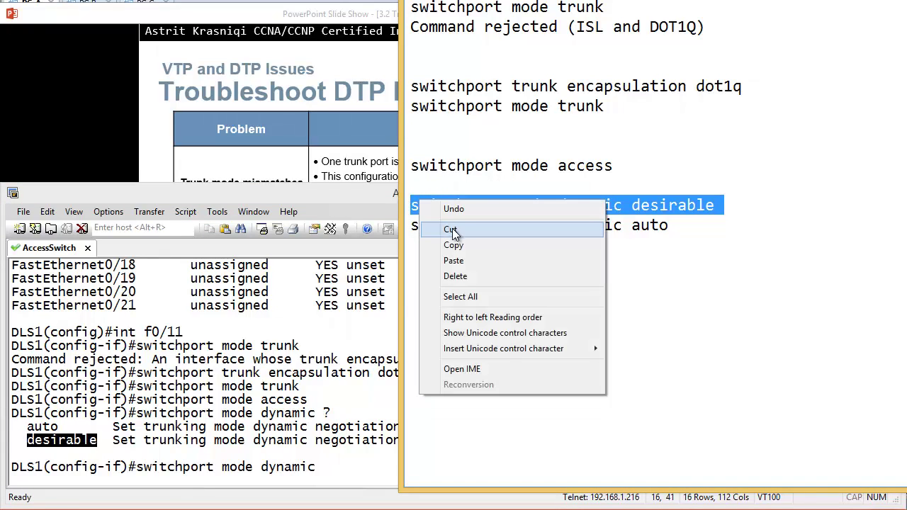
pyautogui.click(454, 243)
pyautogui.click(288, 399)
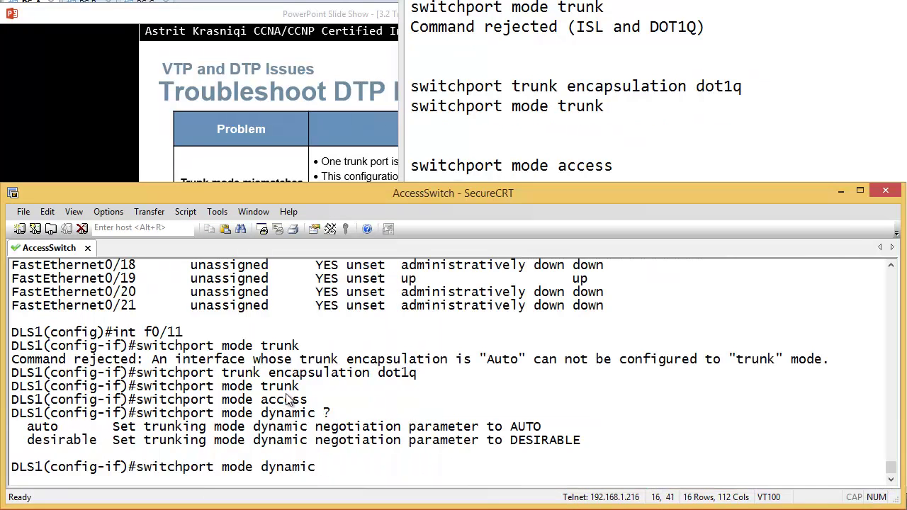
pyautogui.press('BackSpace')
pyautogui.press('BackSpace')
pyautogui.press('BackSpace')
pyautogui.press('BackSpace')
pyautogui.press('BackSpace')
pyautogui.press('BackSpace')
pyautogui.press('BackSpace')
pyautogui.press('BackSpace')
pyautogui.press('BackSpace')
pyautogui.press('BackSpace')
pyautogui.press('Return')
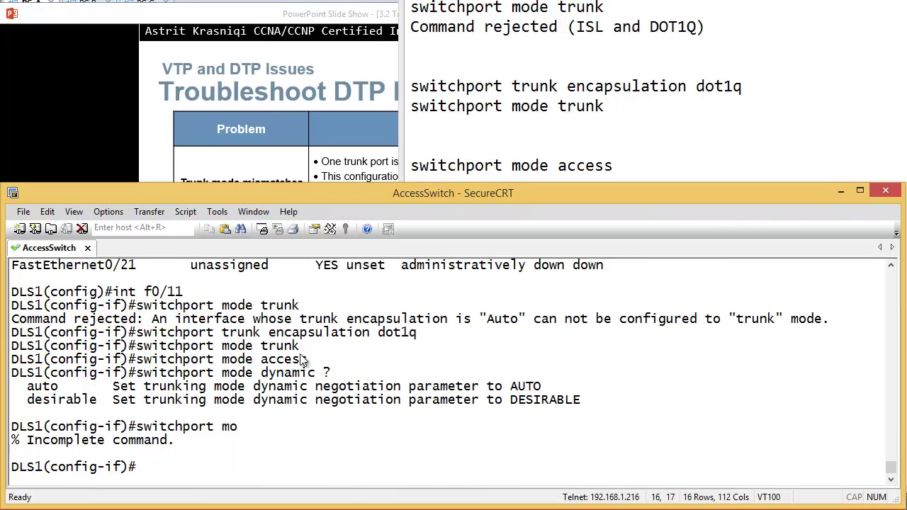
pyautogui.rightClick(354, 416)
pyautogui.press('Return')
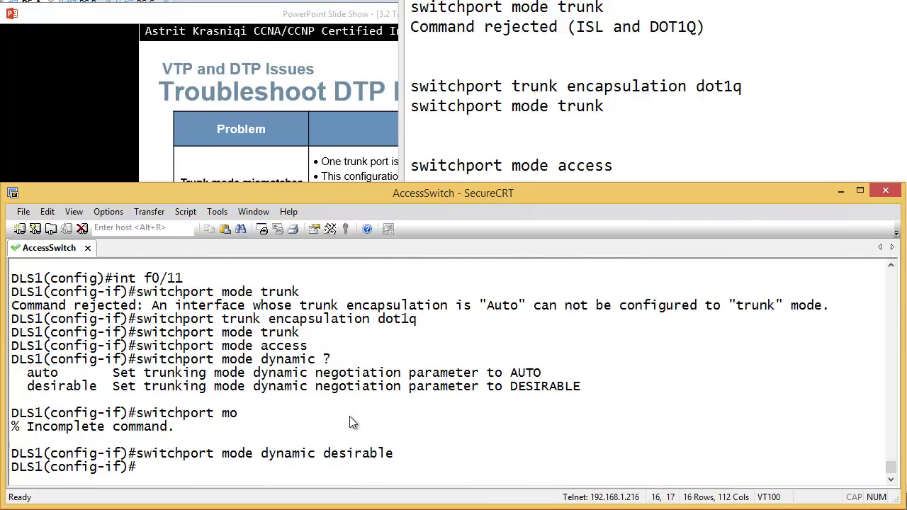
pyautogui.write('end')
pyautogui.press('Return')
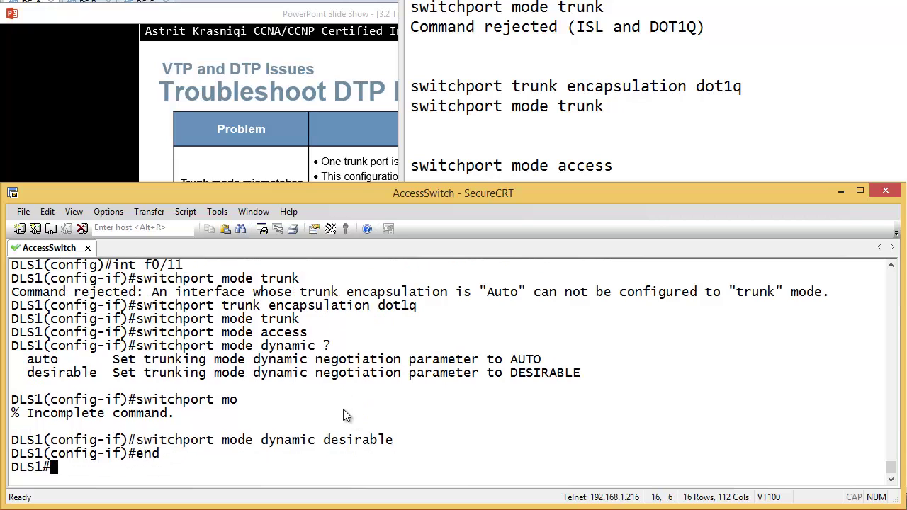
pyautogui.press('Return')
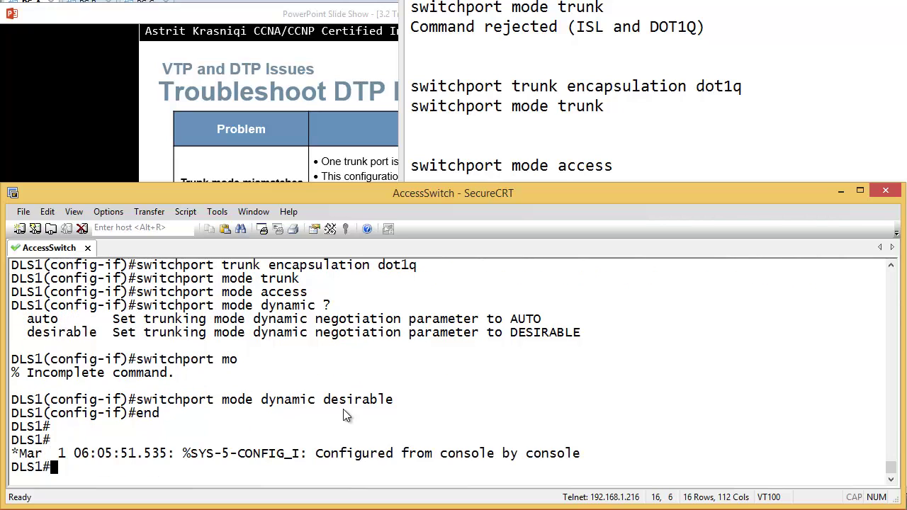
# List DLS1's interfaces with "show ip int brief", look for an unused port near FastEthernet0/10, and quit the listing
pyautogui.write('show ip')
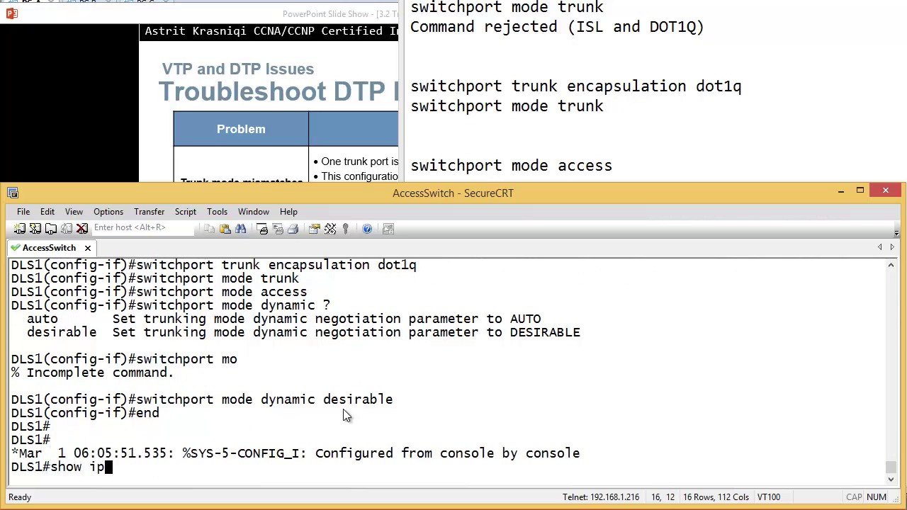
pyautogui.write(' int brief')
pyautogui.press('Return')
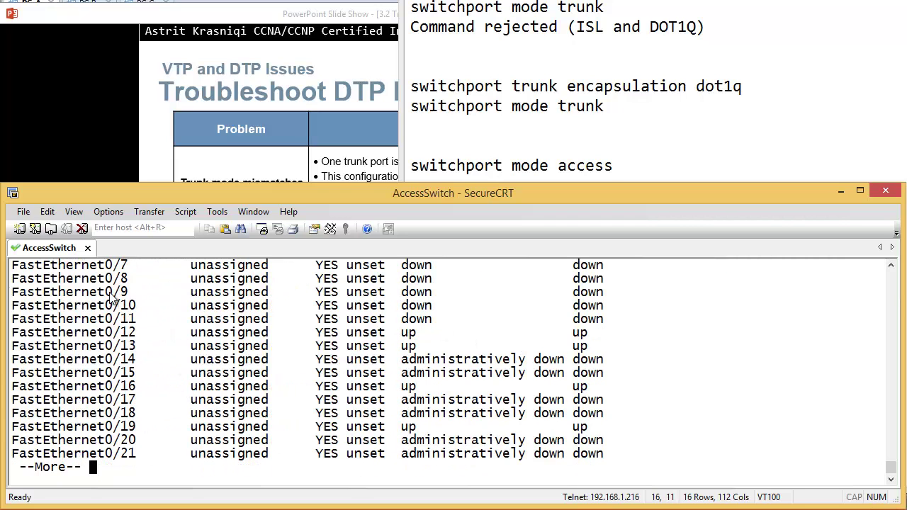
pyautogui.doubleClick(156, 305)
pyautogui.click(159, 323)
pyautogui.press('q')
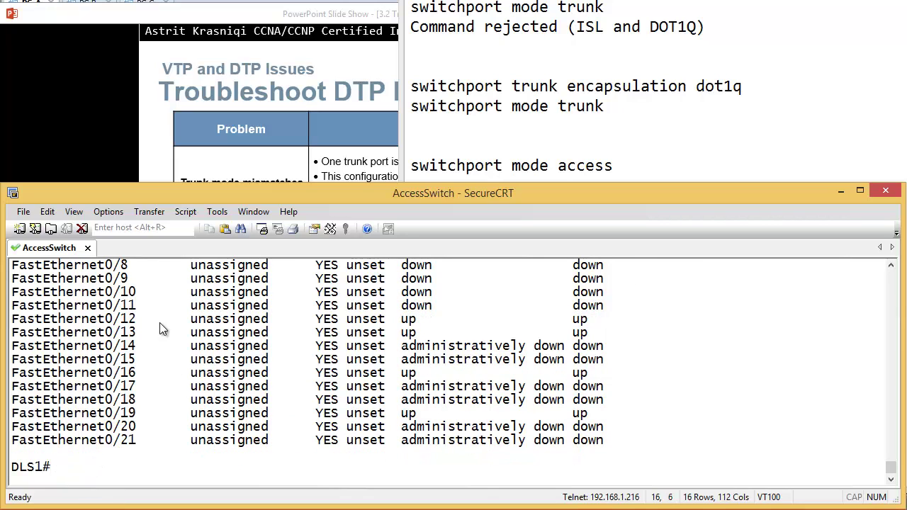
# Display the switchport settings of fa0/10 on DLS1 with "show interfaces fa0/10 switchport" and examine its administrative mode
pyautogui.write('show inter')
pyautogui.press('Tab')
pyautogui.write('fa0/10-')
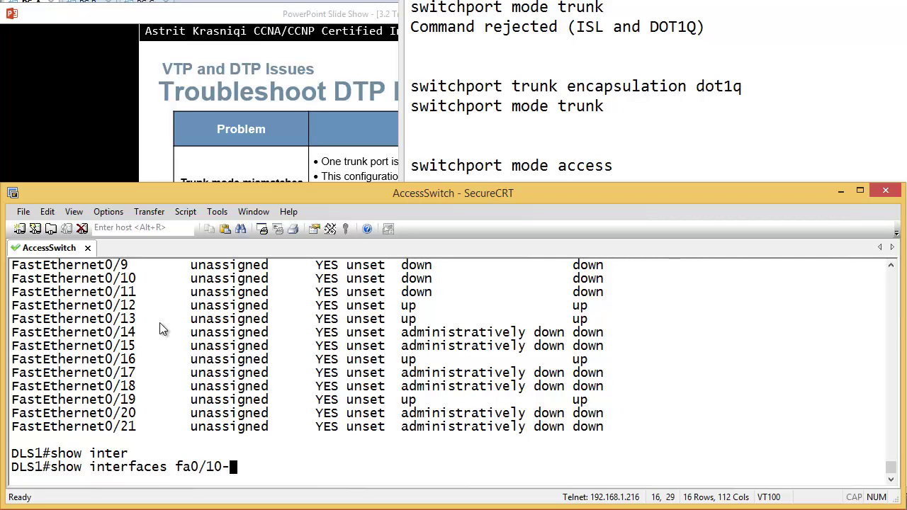
pyautogui.press('BackSpace')
pyautogui.write('swi')
pyautogui.press('Tab')
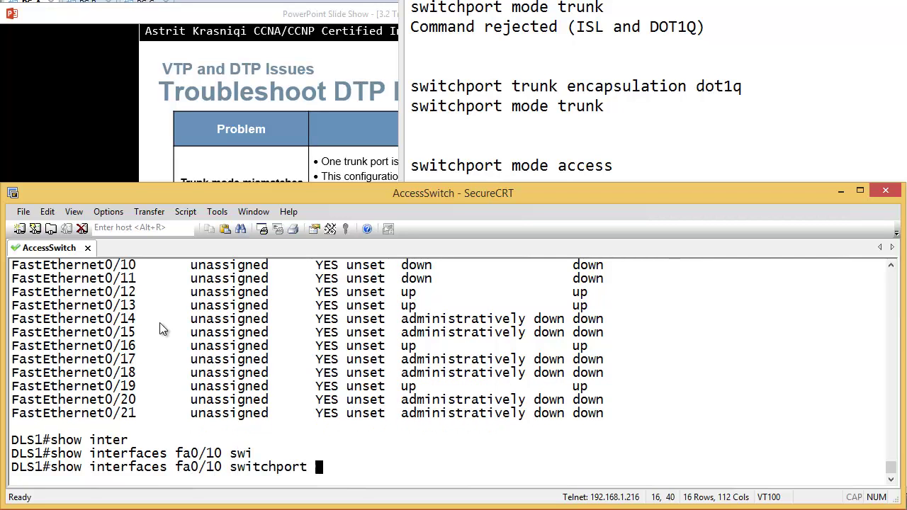
pyautogui.press('Return')
pyautogui.scroll(4, 170, 340)
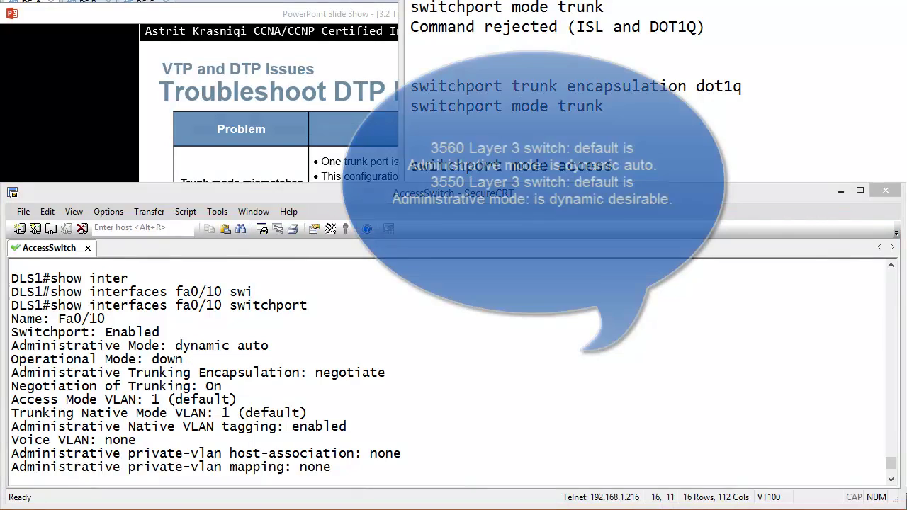
# With the topology diagram brought up behind the terminal, run "show cdp ne de" on DLS1 and examine neighbor DLS2's platform
pyautogui.hotkey('alt', 'Tab')
pyautogui.click(283, 383)
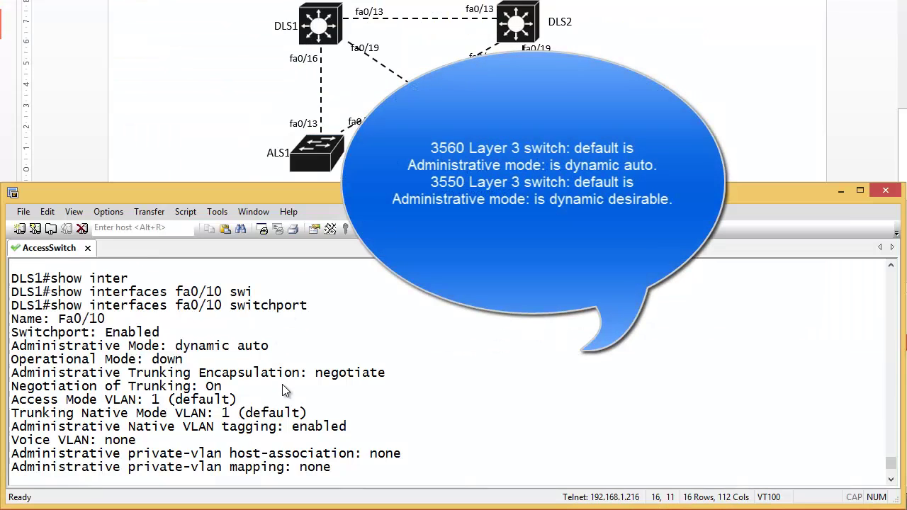
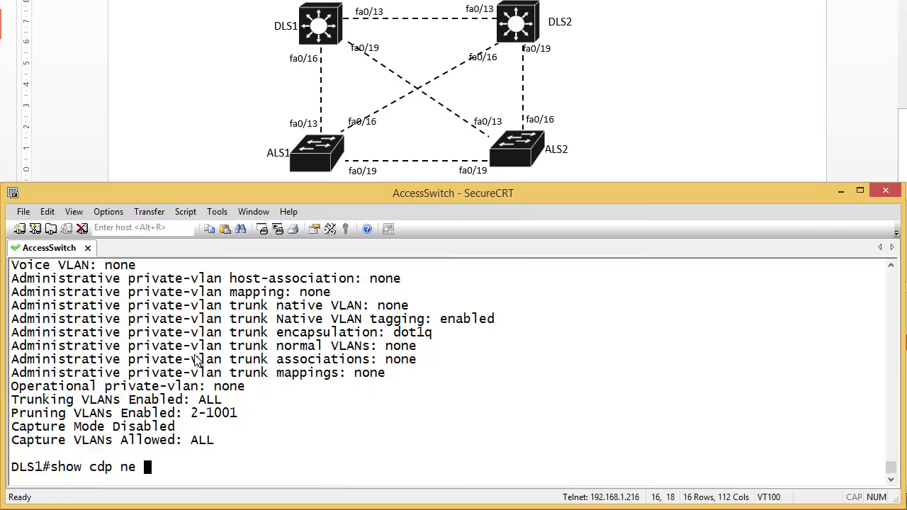
pyautogui.write('de')
pyautogui.press('Tab')
pyautogui.press('Return')
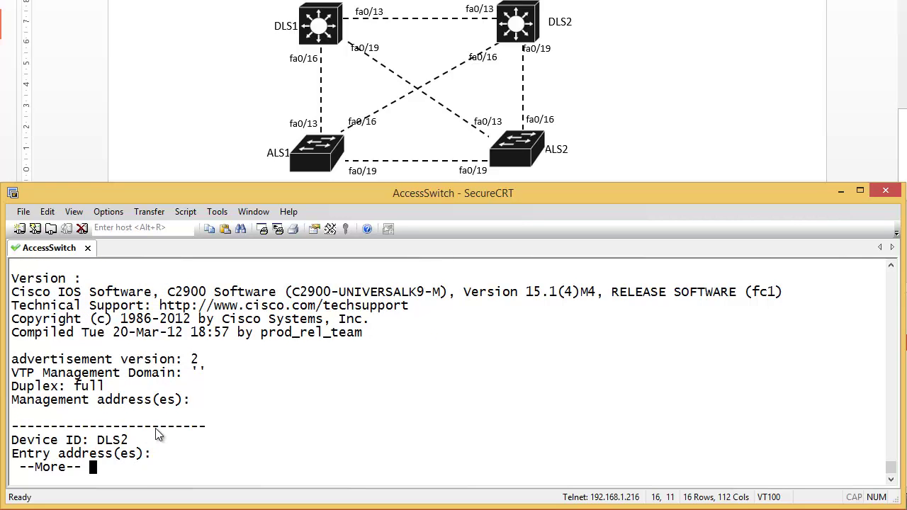
pyautogui.press('Return')
pyautogui.press('Return')
pyautogui.press('Return')
pyautogui.press('Return')
pyautogui.press('Return')
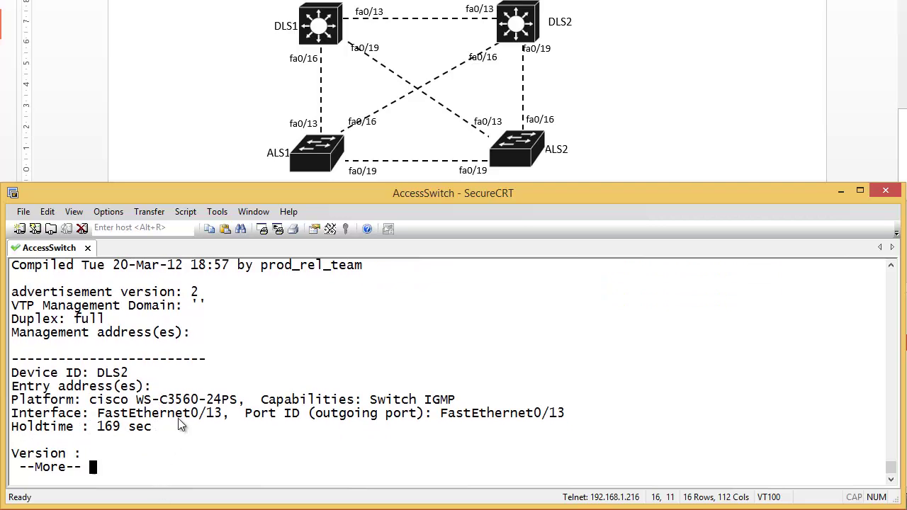
pyautogui.moveTo(150, 388); pyautogui.dragTo(209, 403)
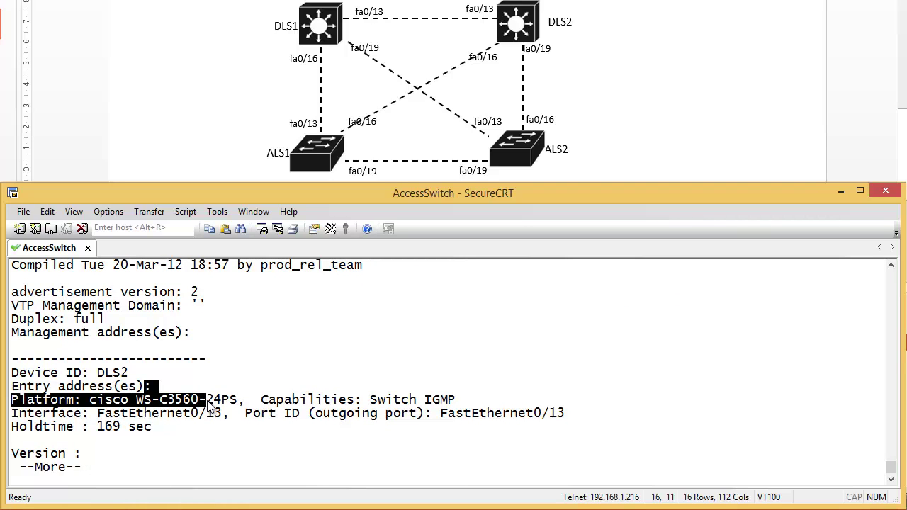
pyautogui.click(209, 404)
pyautogui.press('q')
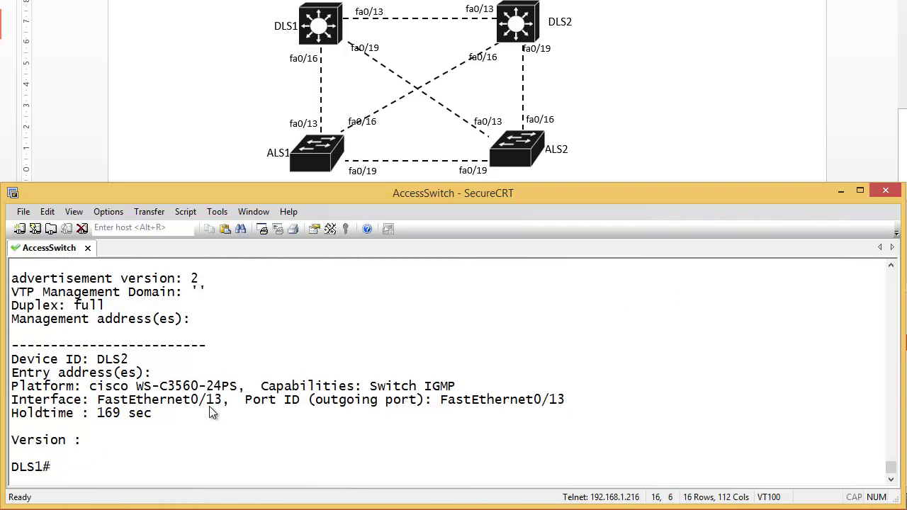
# Suspend the DLS1 session to return to the access server and resume connection 8 to DLS2
pyautogui.hotkey('ctrl', 'shift', '6')
pyautogui.write('x')
pyautogui.write('8')
pyautogui.press('Return')
pyautogui.press('Return')
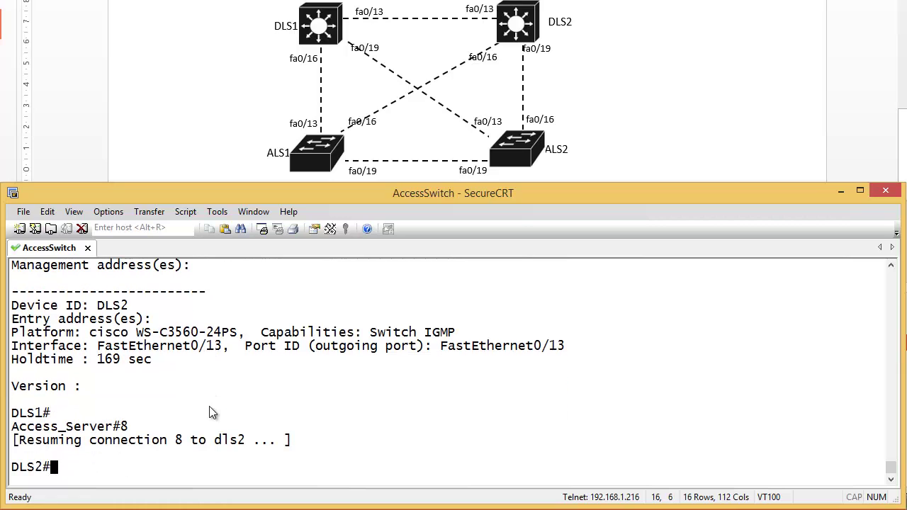
# Display the switchport settings of fa0/10 on DLS2 with "show interface fa0/10 switchport" and examine its administrative mode
pyautogui.write('show interface fa0/10 sw')
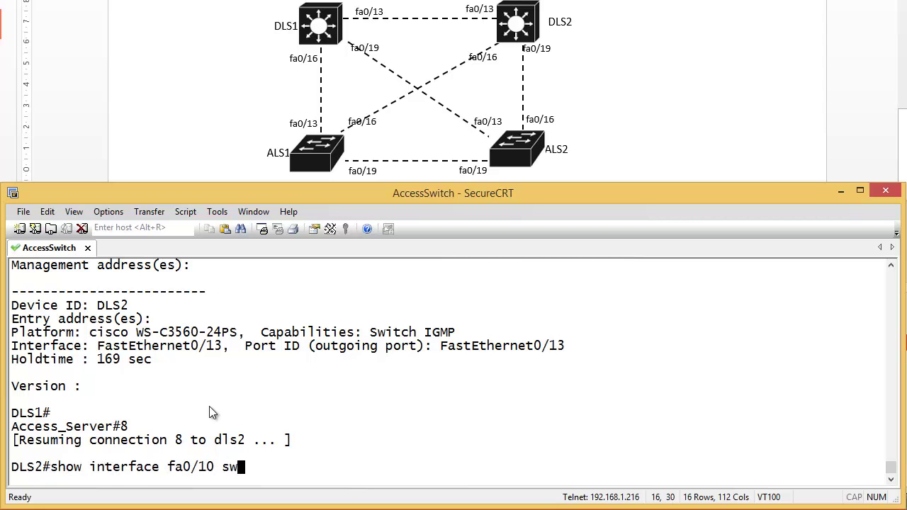
pyautogui.press('Tab')
pyautogui.press('Return')
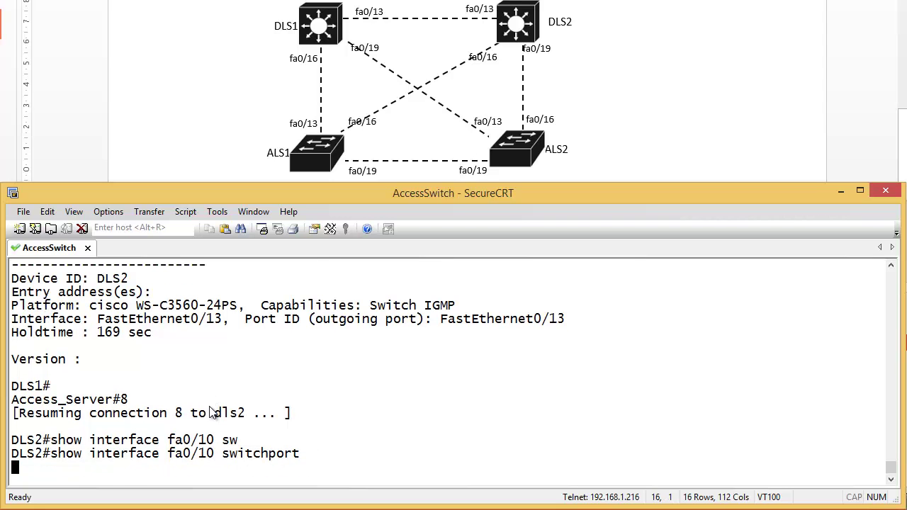
pyautogui.scroll(2, 186, 327)
pyautogui.scroll(2, 186, 328)
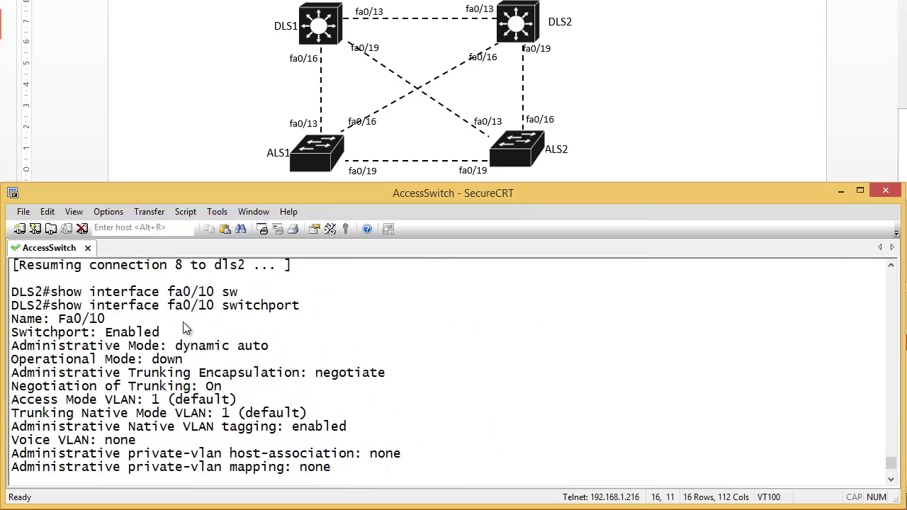
# Highlight the Administrative Mode line in DLS2's fa0/10 switchport output for closer examination
pyautogui.moveTo(273, 349); pyautogui.dragTo(14, 351)
pyautogui.click(257, 360)
pyautogui.moveTo(284, 351); pyautogui.dragTo(34, 348)
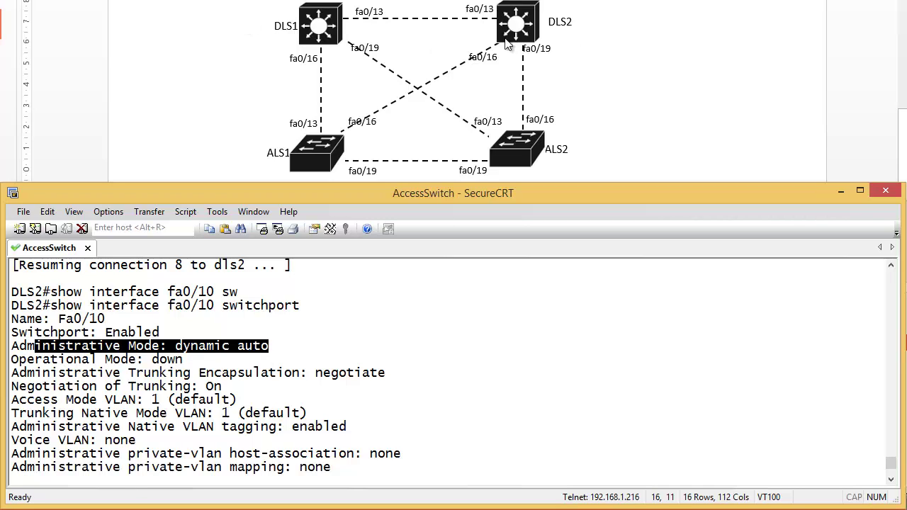
pyautogui.moveTo(299, 349); pyautogui.dragTo(125, 349)
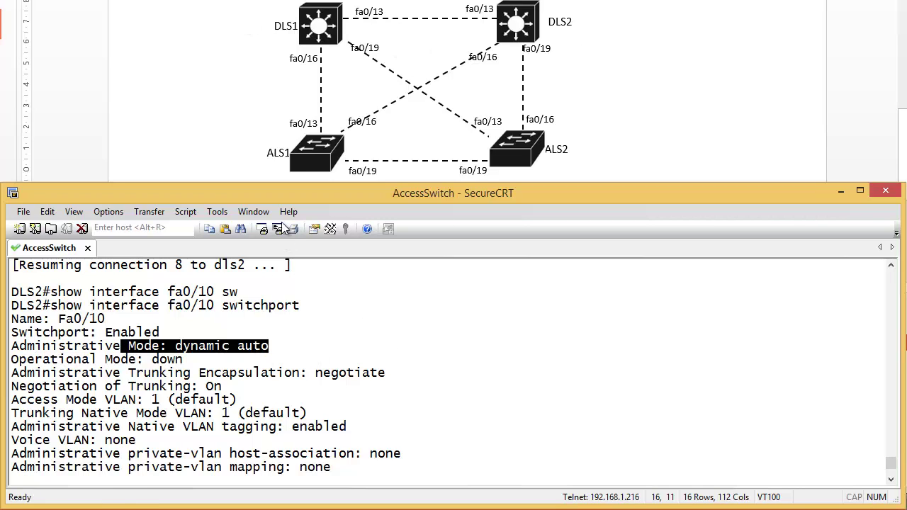
# Finish the DLS2 output, suspend that session to return to the access server, and resume connection 9 to ALS1
pyautogui.click(130, 340)
pyautogui.press('space')
pyautogui.hotkey('ctrl', 'shift', '6')
pyautogui.write('x')
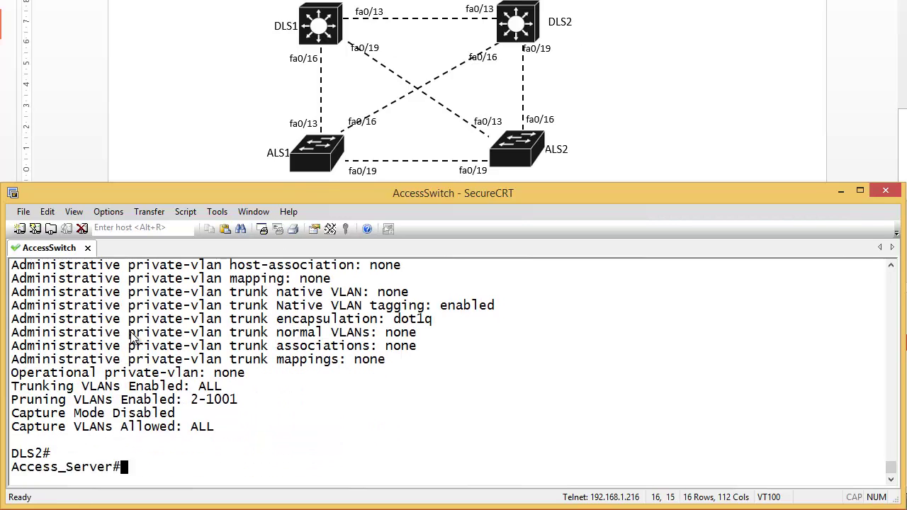
pyautogui.write('9')
pyautogui.press('Return')
pyautogui.press('Return')
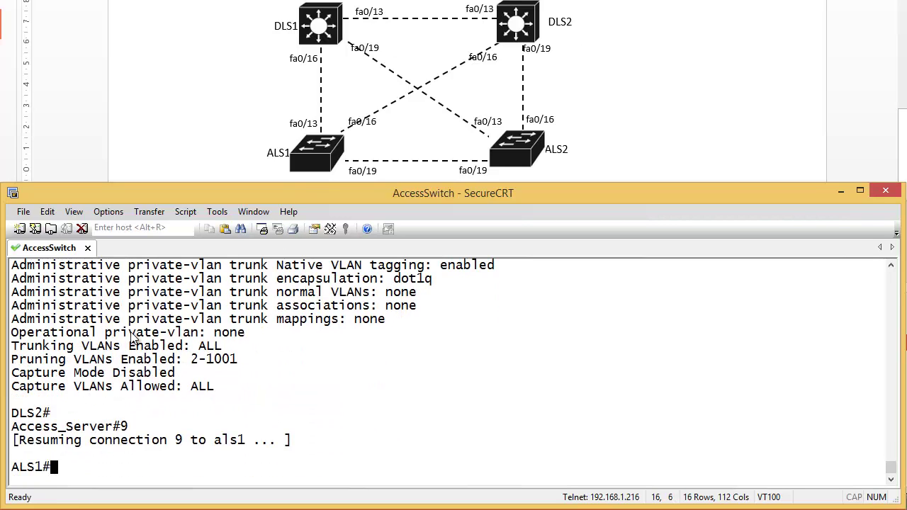
# Display the switchport settings of fa0/10 on ALS1 with "show interface fa0/10 switchport" and examine its administrative mode
pyautogui.write('show interfa')
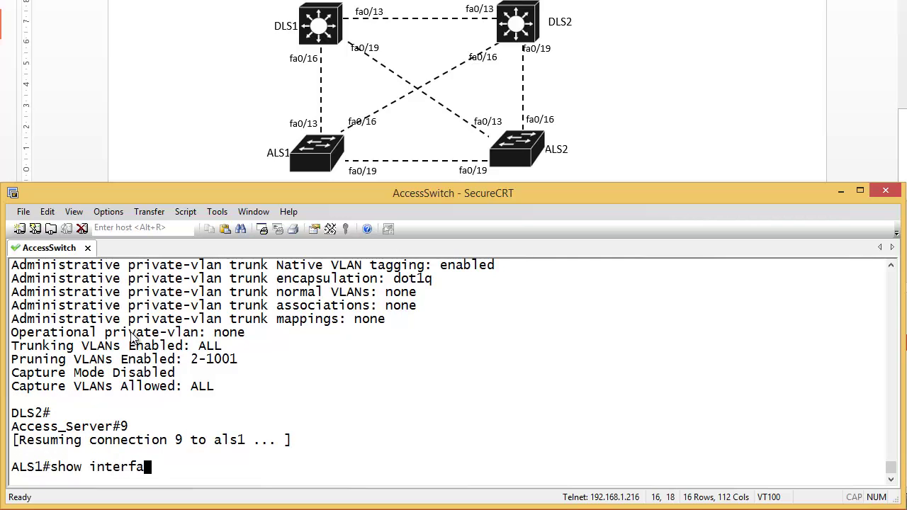
pyautogui.write('ce fa0/10 swi')
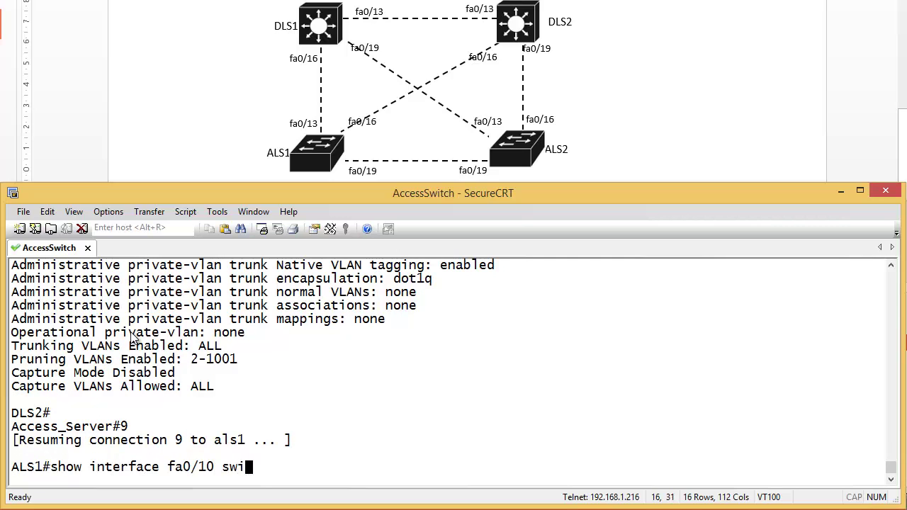
pyautogui.press('Tab')
pyautogui.press('Return')
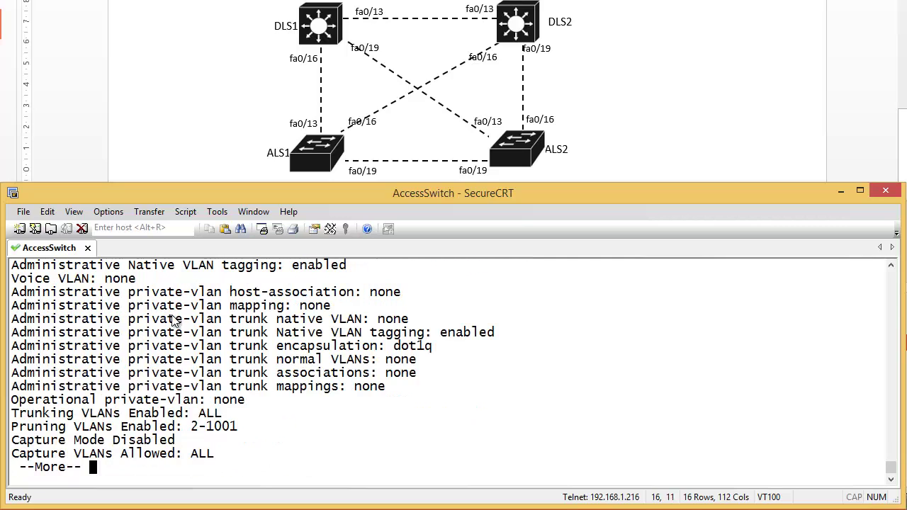
pyautogui.scroll(5, 173, 323)
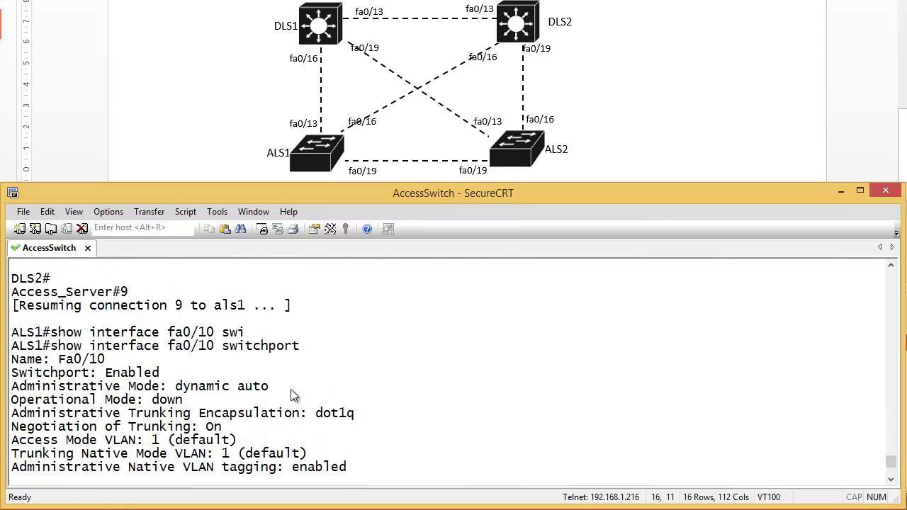
pyautogui.moveTo(291, 390); pyautogui.dragTo(103, 394)
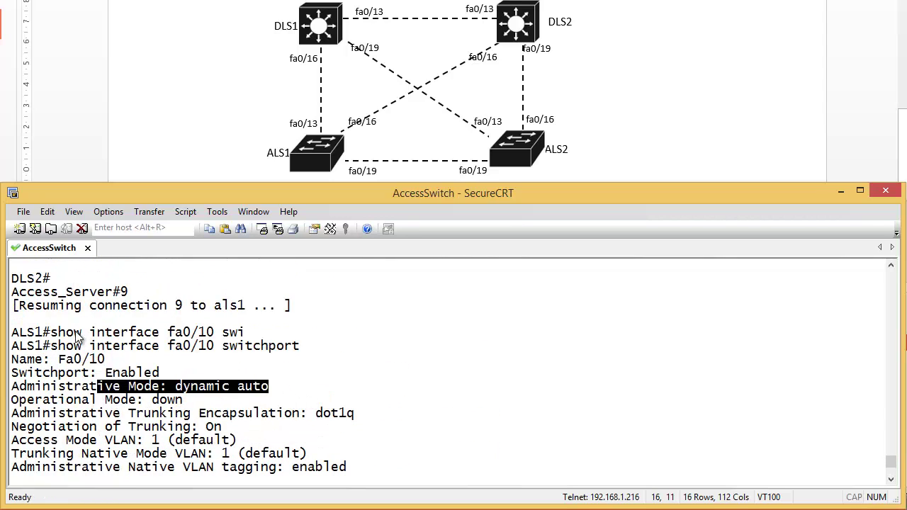
pyautogui.click(196, 84)
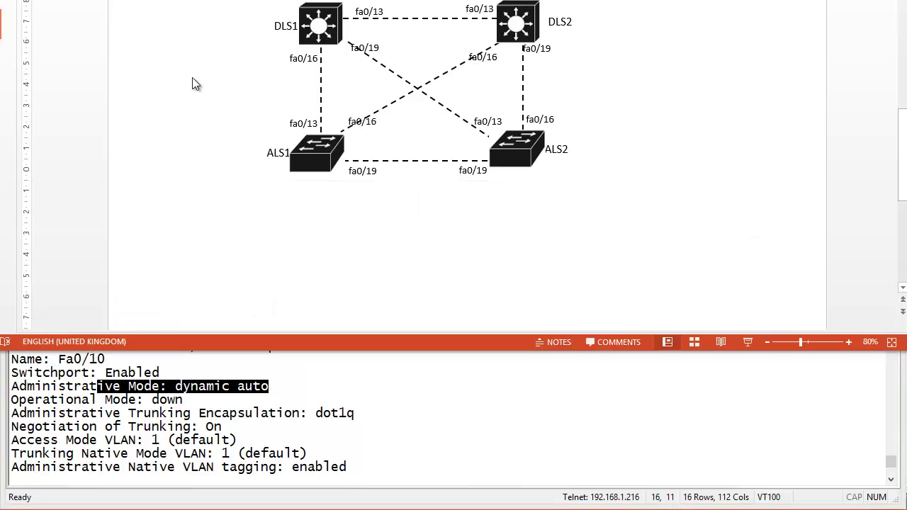
pyautogui.click(233, 423)
pyautogui.moveTo(271, 390); pyautogui.dragTo(181, 397)
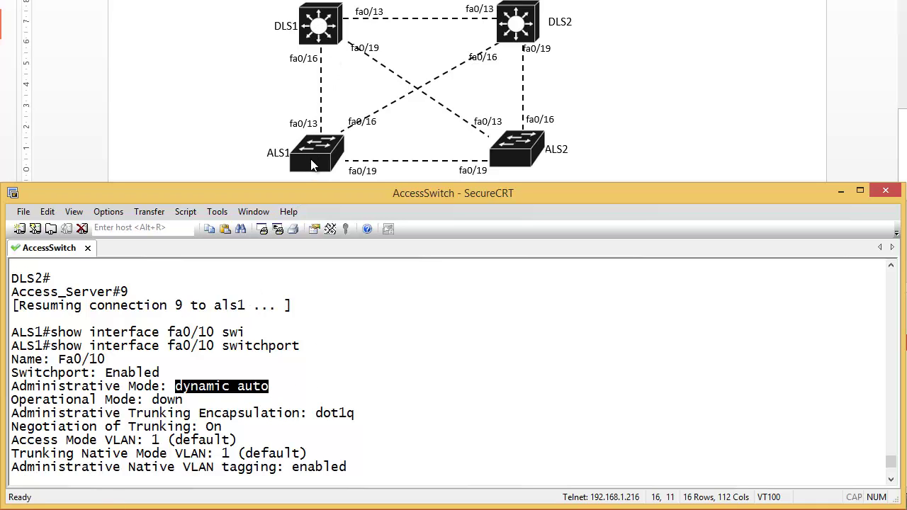
pyautogui.click(284, 413)
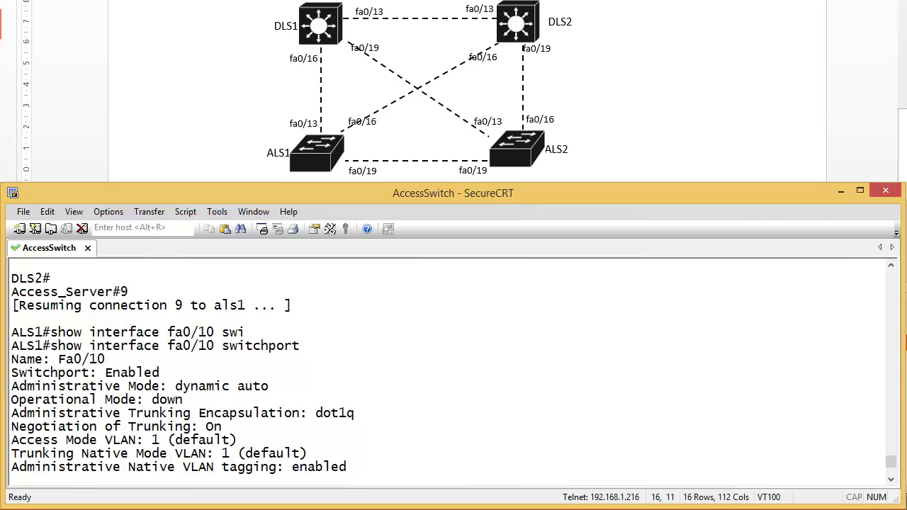
# Switch to the text notes and write "dynamic auto" paired with "dynamic auto" below the commands, with the result "access" underneath
pyautogui.hotkey('alt', 'Tab')
pyautogui.moveTo(706, 225); pyautogui.dragTo(587, 225)
pyautogui.click(558, 236)
pyautogui.moveTo(670, 226); pyautogui.dragTo(559, 234)
pyautogui.hotkey('ctrl', 'c')
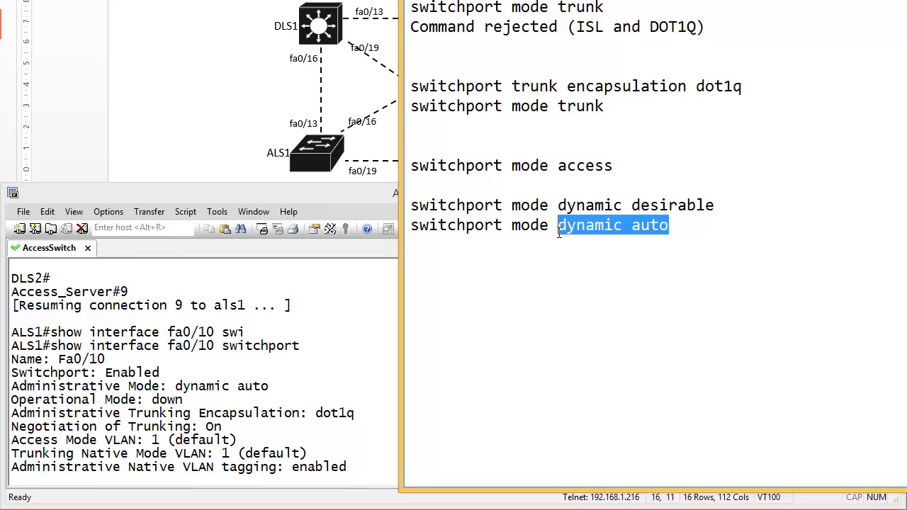
pyautogui.click(544, 323)
pyautogui.hotkey('ctrl', 'v')
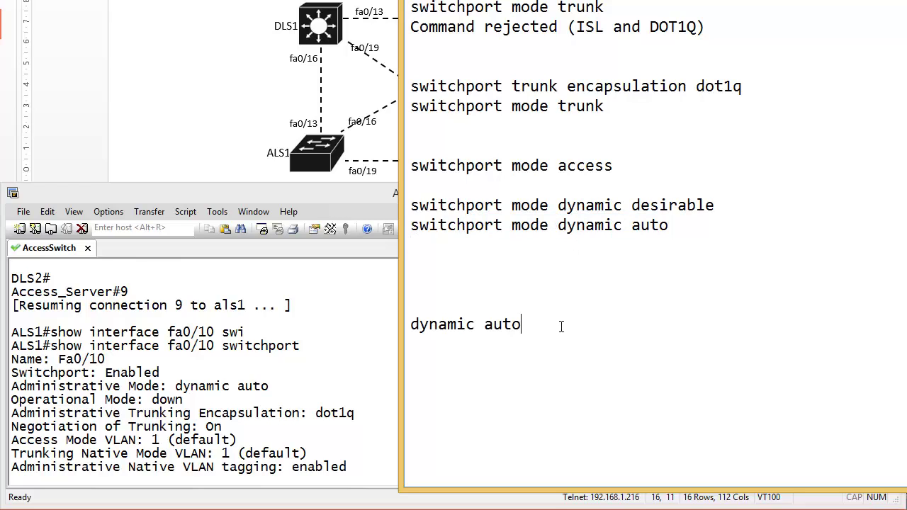
pyautogui.hotkey('ctrl', 'v')
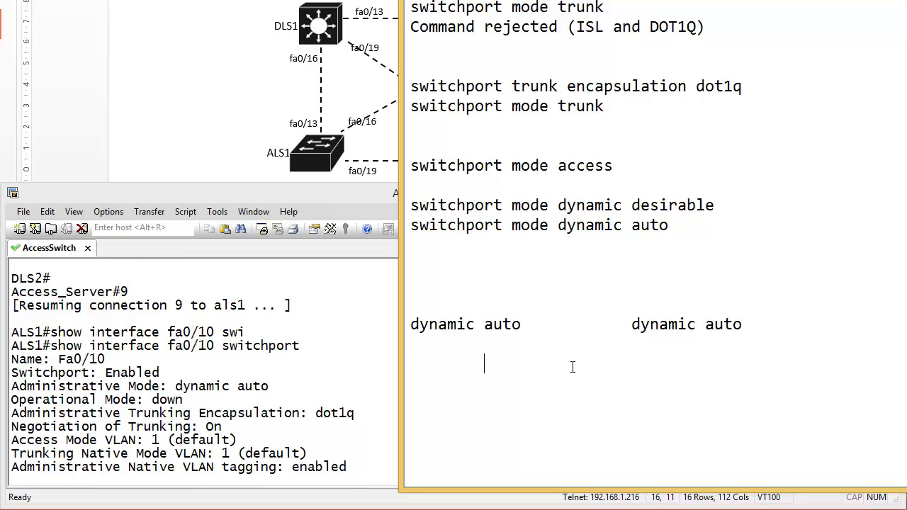
pyautogui.write('access')
# Change the first mode of the pair to "dynamic desirable" and the result beneath it to "trunk"
pyautogui.doubleClick(694, 204)
pyautogui.hotkey('ctrl', 'c')
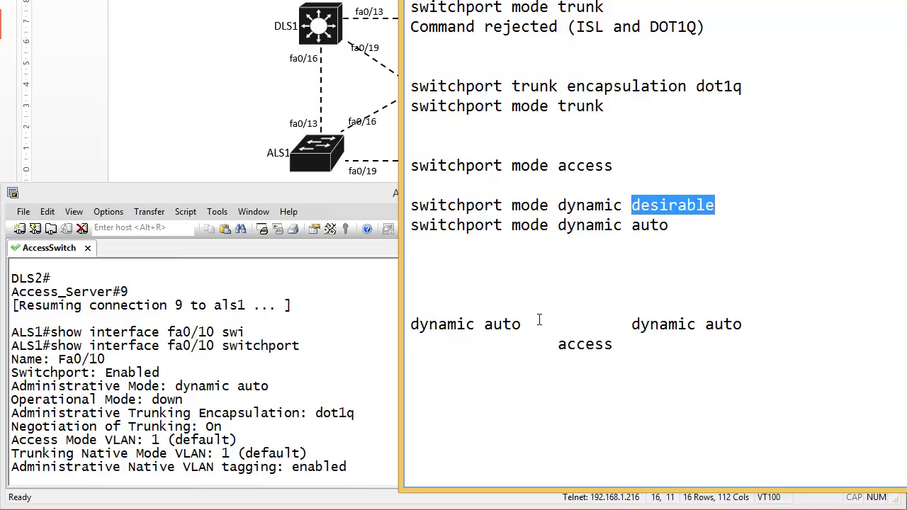
pyautogui.moveTo(525, 324); pyautogui.dragTo(487, 345)
pyautogui.doubleClick(501, 324)
pyautogui.hotkey('ctrl', 'v')
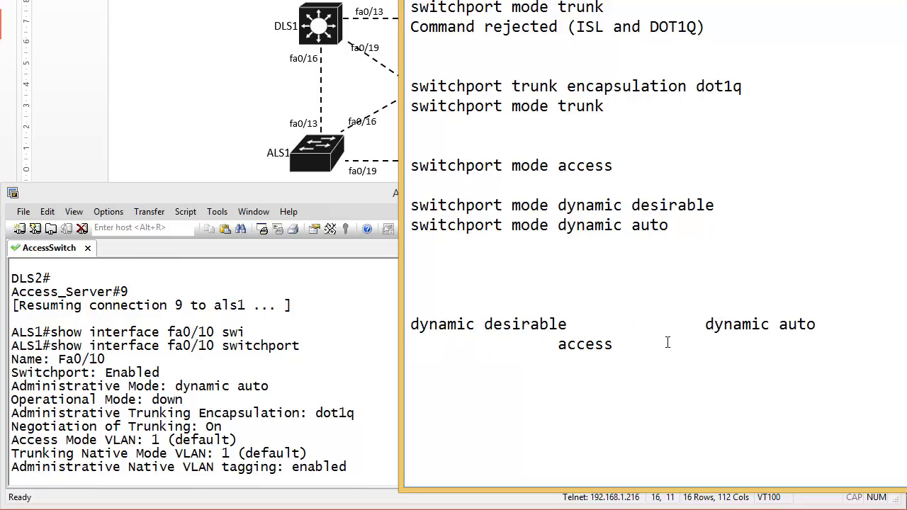
pyautogui.doubleClick(586, 344)
pyautogui.press('Tab')
pyautogui.write('t')
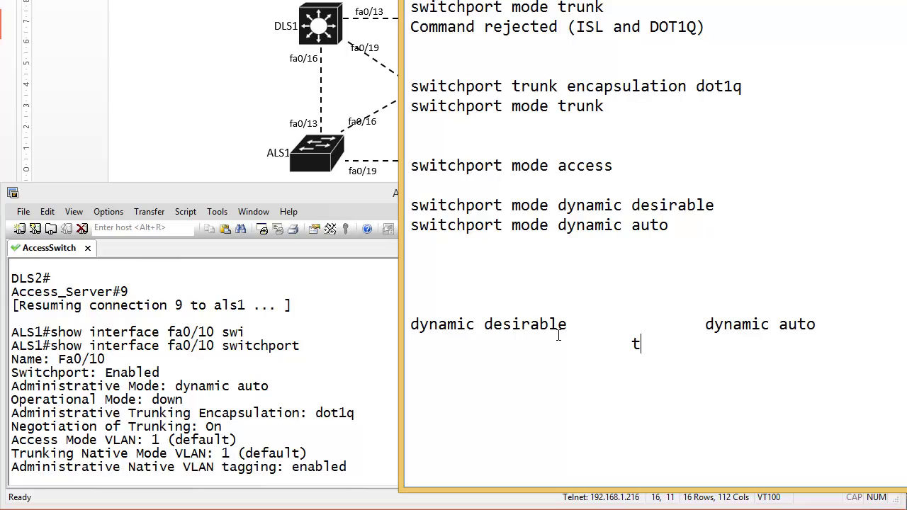
pyautogui.write('ruy')
pyautogui.write('nk')
# Change the second mode of the pair to "dynamic desirable" by copying the word from the first mode
pyautogui.press('Up')
pyautogui.hotkey('shift', 'Left')
pyautogui.hotkey('shift', 'Left')
pyautogui.hotkey('shift', 'Left')
pyautogui.hotkey('shift', 'Left')
pyautogui.hotkey('shift', 'Left')
pyautogui.hotkey('shift', 'Left')
pyautogui.hotkey('shift', 'Left')
pyautogui.hotkey('shift', 'Left')
pyautogui.hotkey('shift', 'Left')
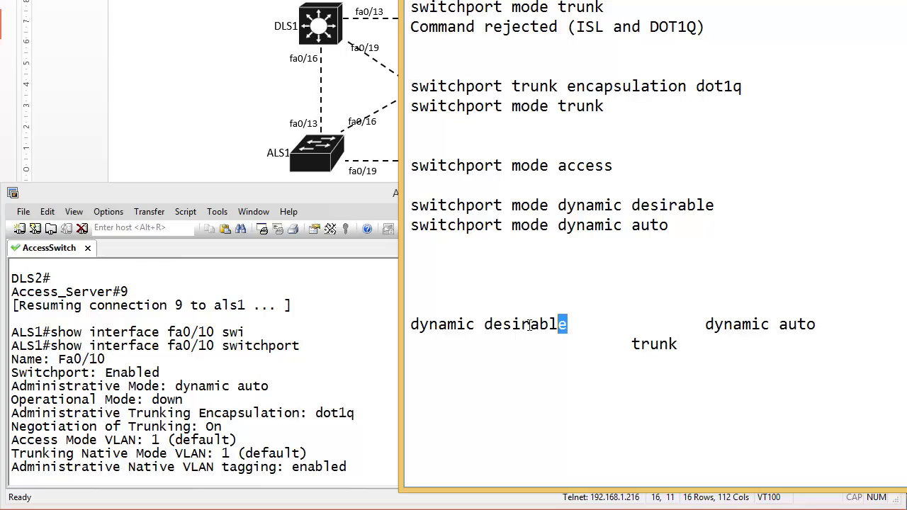
pyautogui.hotkey('ctrl', 'c')
pyautogui.click(828, 324)
pyautogui.hotkey('shift', 'Left')
pyautogui.hotkey('shift', 'Left')
pyautogui.hotkey('shift', 'Left')
pyautogui.hotkey('shift', 'Left')
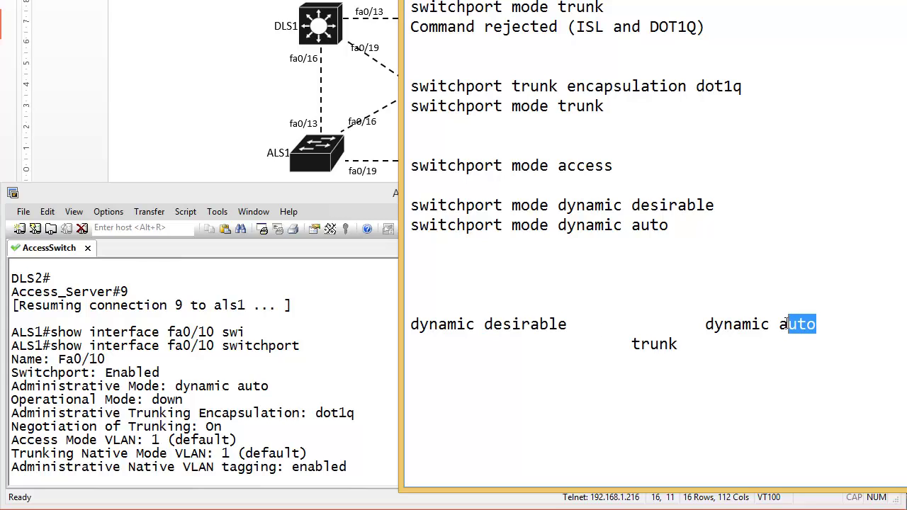
pyautogui.hotkey('ctrl', 'v')
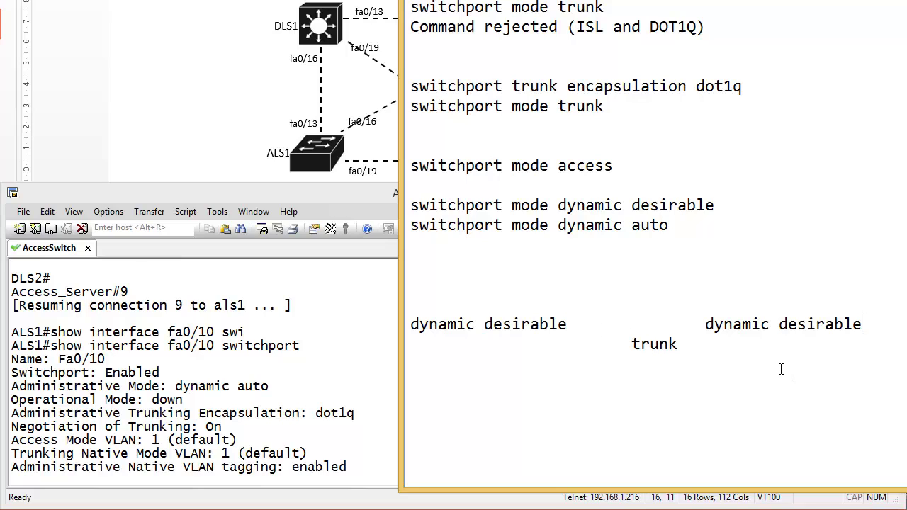
# Replace the first mode of the pair with the "switchport mode trunk" command copied from the notes above
pyautogui.click(632, 108)
pyautogui.hotkey('shift', 'Left')
pyautogui.hotkey('shift', 'Left')
pyautogui.hotkey('shift', 'Left')
pyautogui.hotkey('shift', 'Left')
pyautogui.hotkey('shift', 'Left')
pyautogui.hotkey('shift', 'Left')
pyautogui.hotkey('shift', 'Left')
pyautogui.hotkey('shift', 'Left')
pyautogui.hotkey('shift', 'Left')
pyautogui.hotkey('shift', 'Left')
pyautogui.hotkey('shift', 'Left')
pyautogui.hotkey('shift', 'Left')
pyautogui.hotkey('shift', 'Left')
pyautogui.hotkey('shift', 'Left')
pyautogui.hotkey('shift', 'Left')
pyautogui.hotkey('shift', 'Left')
pyautogui.hotkey('shift', 'Left')
pyautogui.hotkey('shift', 'Left')
pyautogui.hotkey('shift', 'Left')
pyautogui.hotkey('shift', 'Left')
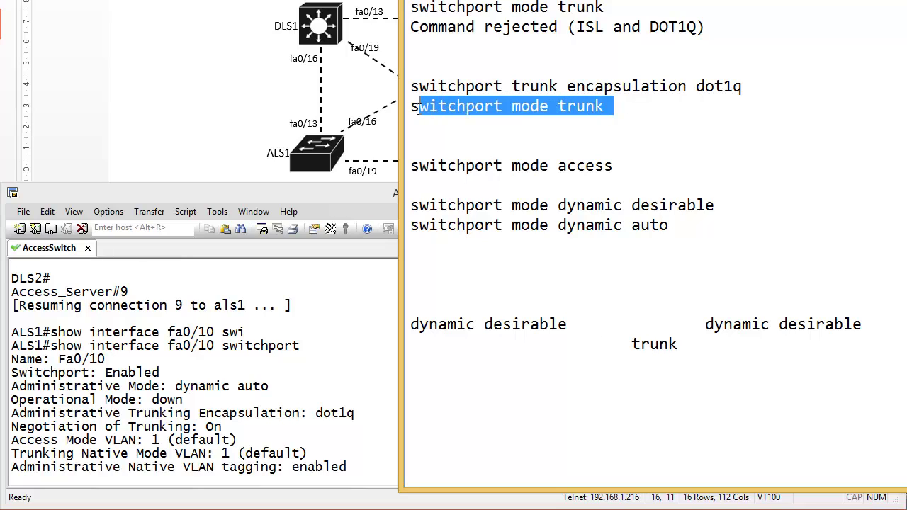
pyautogui.hotkey('ctrl', 'c')
pyautogui.click(603, 321)
pyautogui.hotkey('shift', 'Left')
pyautogui.hotkey('shift', 'Left')
pyautogui.hotkey('shift', 'Left')
pyautogui.hotkey('shift', 'Left')
pyautogui.hotkey('shift', 'Left')
pyautogui.hotkey('shift', 'Left')
pyautogui.hotkey('shift', 'Left')
pyautogui.hotkey('shift', 'Left')
pyautogui.hotkey('shift', 'Left')
pyautogui.hotkey('shift', 'Left')
pyautogui.hotkey('shift', 'Left')
pyautogui.hotkey('shift', 'Left')
pyautogui.hotkey('shift', 'Left')
pyautogui.hotkey('shift', 'Left')
pyautogui.hotkey('shift', 'Left')
pyautogui.hotkey('shift', 'Left')
pyautogui.hotkey('shift', 'Left')
pyautogui.hotkey('ctrl', 'v')
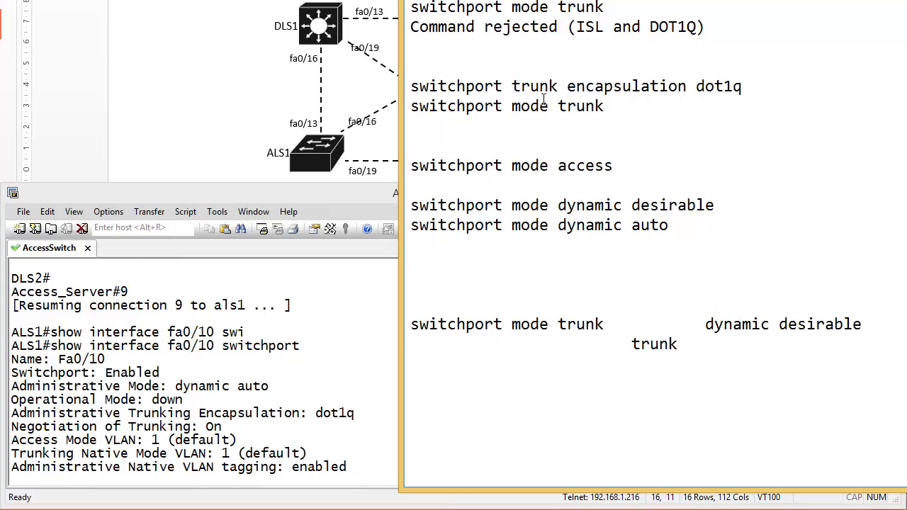
# Replace the second mode of the pair with "switchport mode access" and change the result beneath to "access"
pyautogui.moveTo(621, 165); pyautogui.dragTo(410, 168)
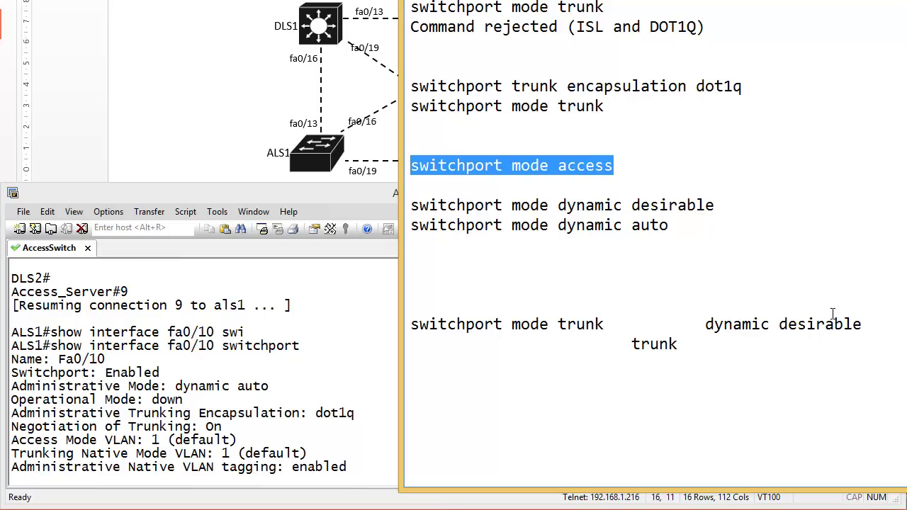
pyautogui.hotkey('ctrl', 'c')
pyautogui.moveTo(901, 322); pyautogui.dragTo(622, 345)
pyautogui.hotkey('ctrl', 'v')
pyautogui.write('acce')
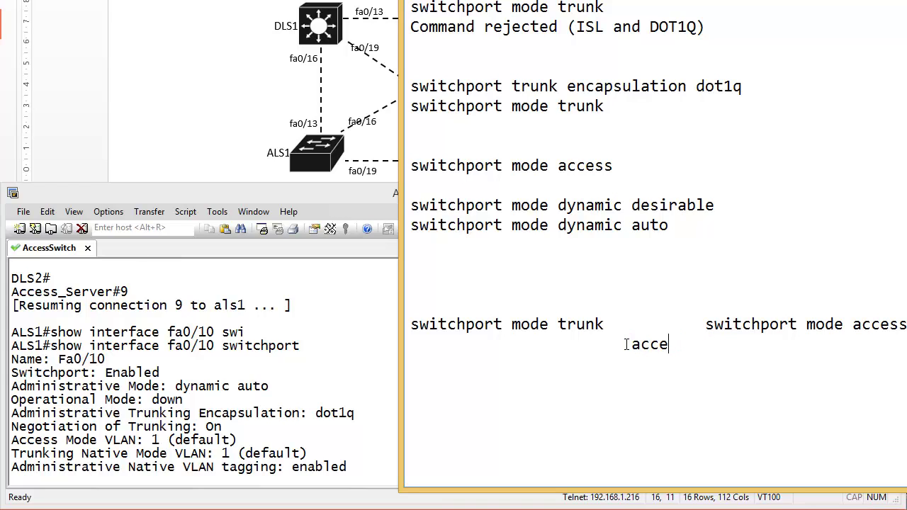
pyautogui.write('ss')
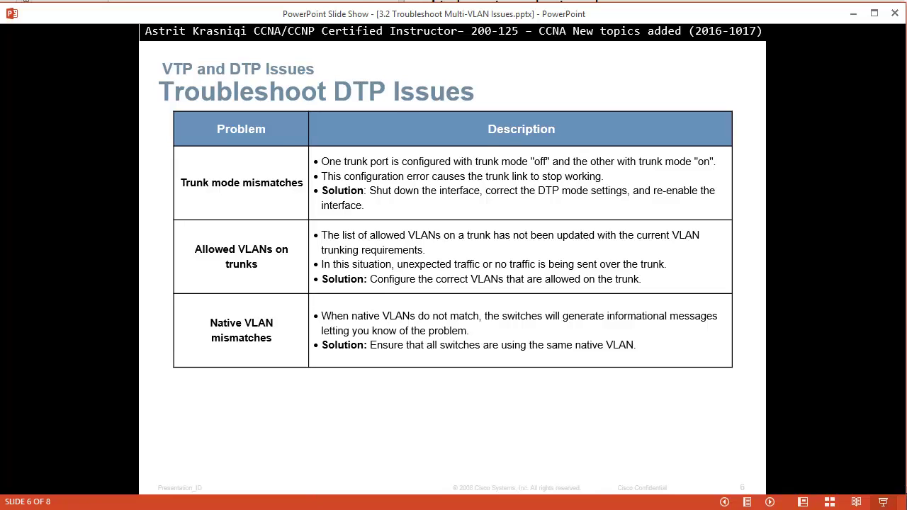
# Switch to the switch topology slide in PowerPoint and place a copy of the DLS1–DLS2 dashed link in the empty area beside DLS2
pyautogui.hotkey('alt', 'Tab')
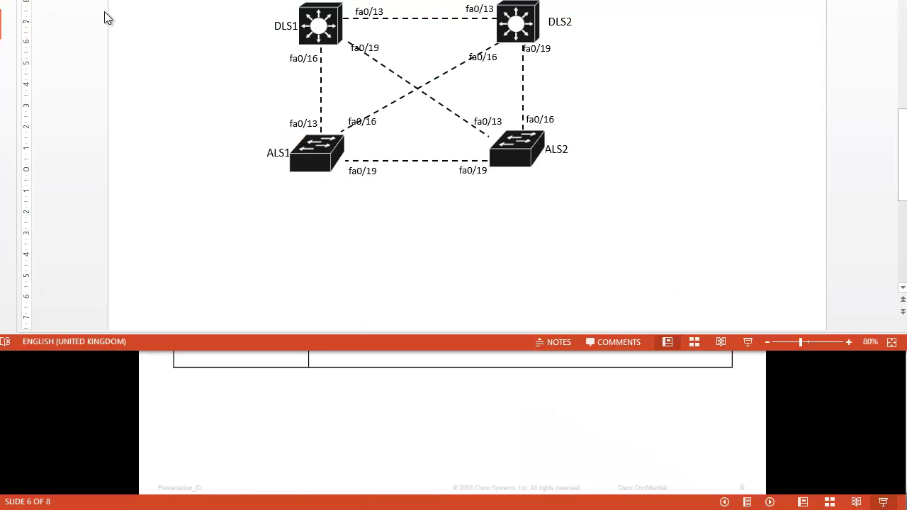
pyautogui.press('pagedown')
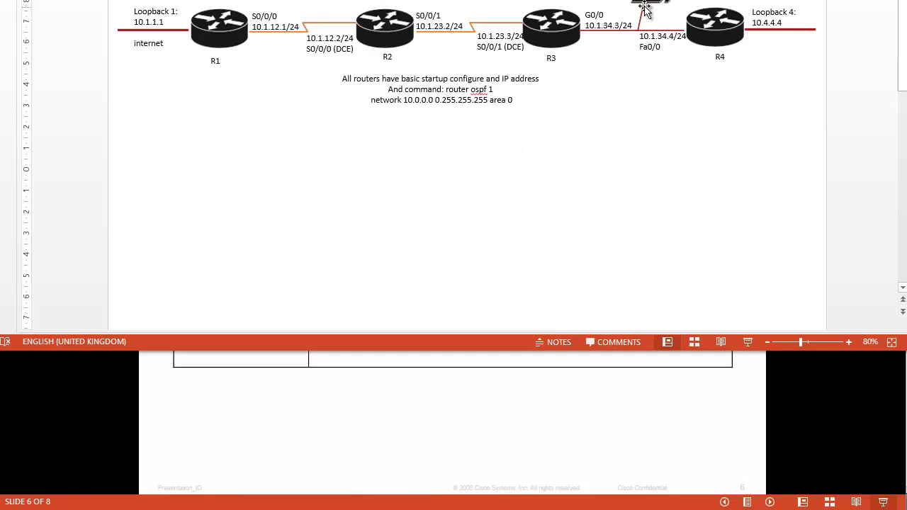
pyautogui.scroll(-3, 308, 95)
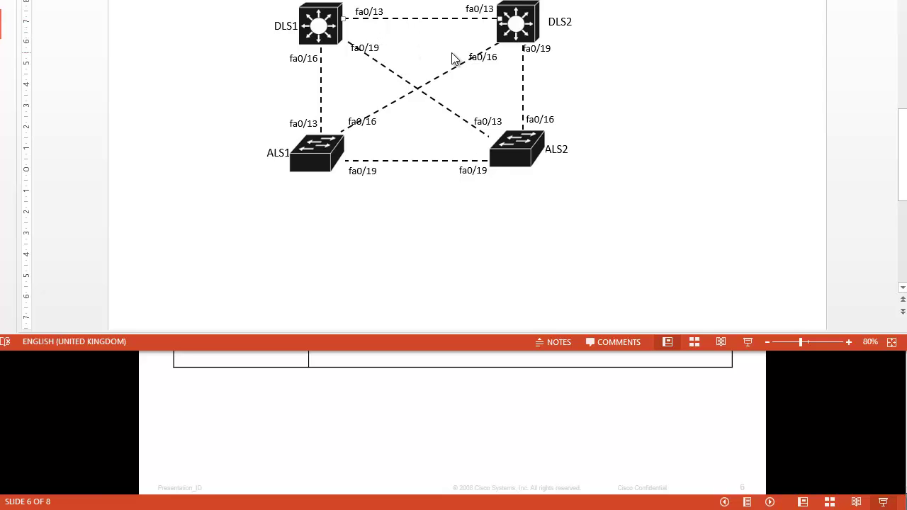
pyautogui.moveTo(422, 19); pyautogui.dragTo(702, 33)
# Duplicate the DLS2 label above the separate dashed line and change its text to "Vlan 20"
pyautogui.click(571, 35)
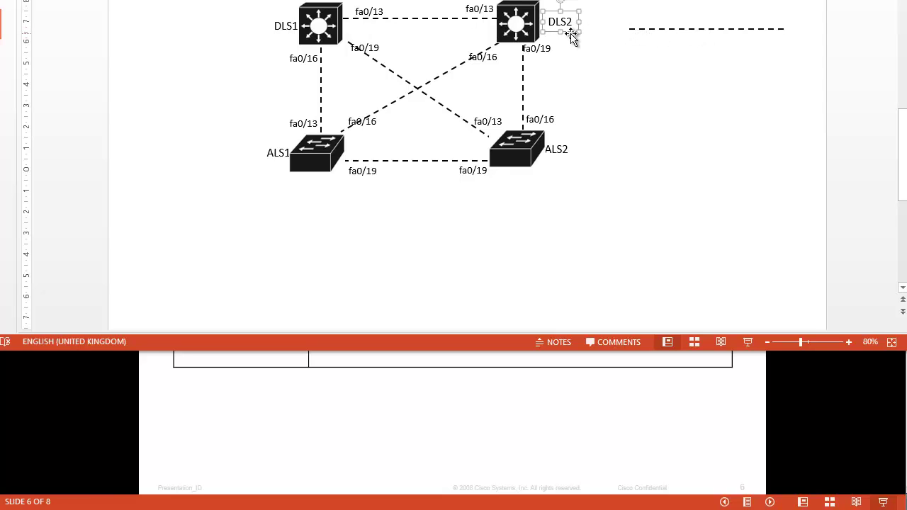
pyautogui.hotkey('ctrl', 'c')
pyautogui.hotkey('ctrl', 'v')
pyautogui.moveTo(571, 39); pyautogui.dragTo(691, 20)
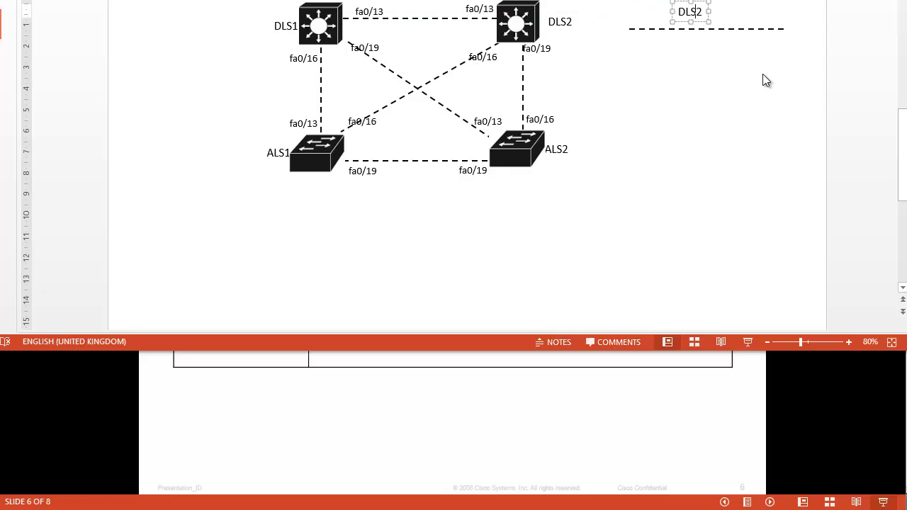
pyautogui.hotkey('ctrl', 'a')
pyautogui.write('Vlan 20')
pyautogui.click(733, 74)
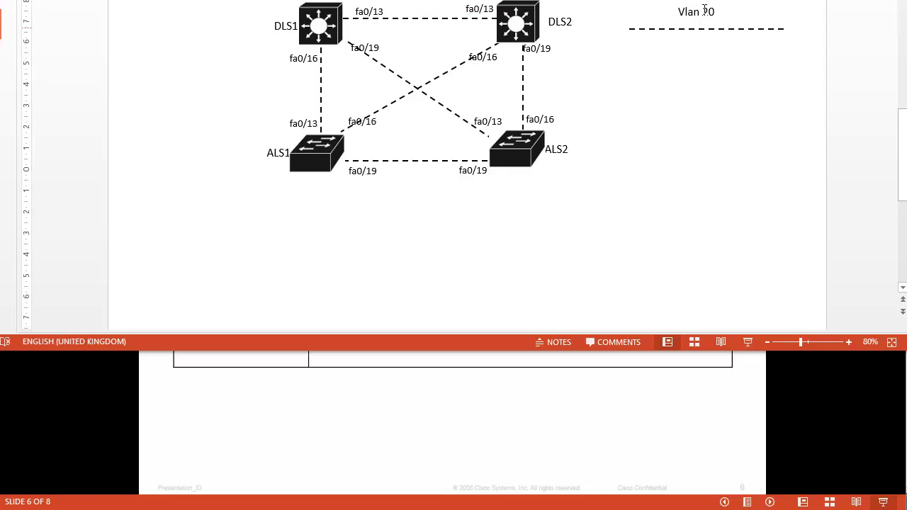
# Place a copy of the "Vlan 20" label above the DLS1–DLS2 link near DLS1 and change its text to "Not allowed Vlan 20"
pyautogui.click(702, 12)
pyautogui.click(691, 4)
pyautogui.hotkey('ctrl', 'c')
pyautogui.hotkey('ctrl', 'v')
pyautogui.moveTo(703, 6); pyautogui.dragTo(346, 1)
pyautogui.click(345, 3)
pyautogui.write('Not allowed Vlan')
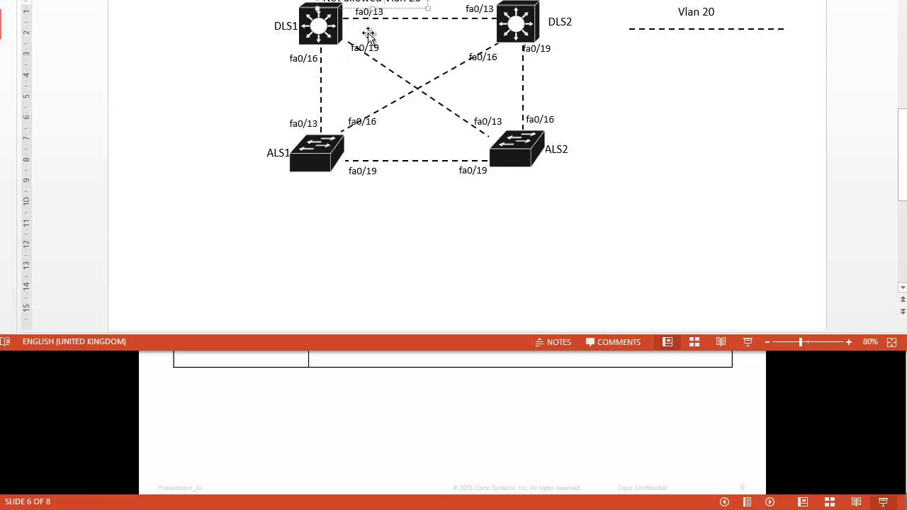
# Delete the two diagonal links, DLS1–ALS2 and DLS2–ALS1, from the topology
pyautogui.click(403, 78)
pyautogui.press('Delete')
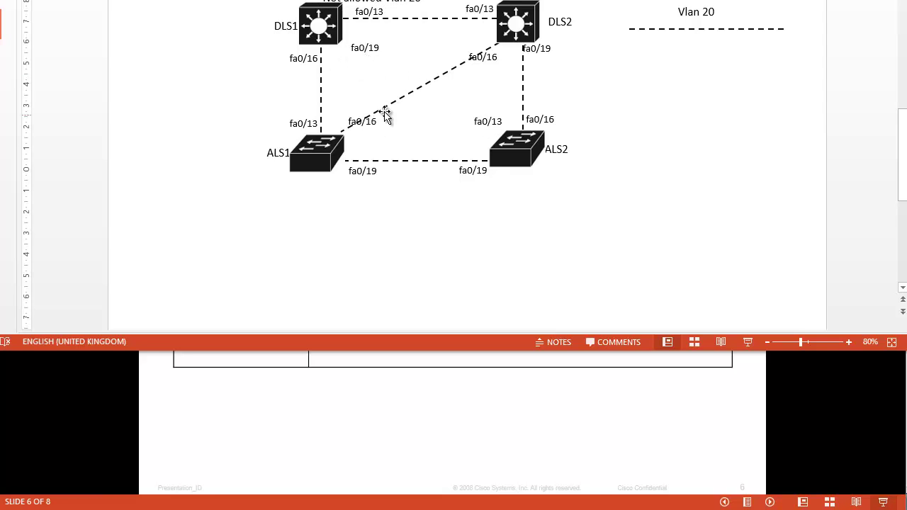
pyautogui.click(385, 115)
pyautogui.press('Delete')
# Try deleting the ALS1–ALS2 and DLS2–ALS2 links from the topology, and undo both deletions
pyautogui.click(422, 161)
pyautogui.press('Delete')
pyautogui.click(525, 89)
pyautogui.press('Delete')
pyautogui.hotkey('ctrl', 'z')
pyautogui.hotkey('ctrl', 'z')
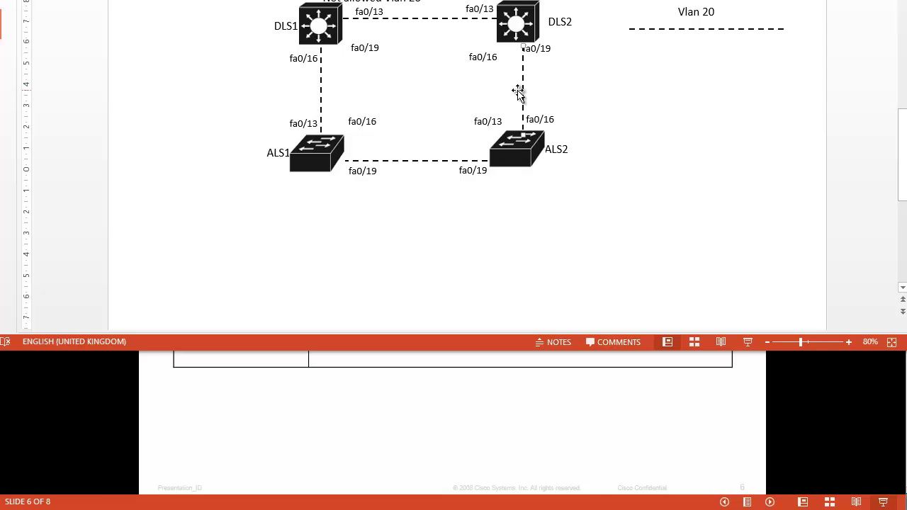
# Try deleting the DLS2–ALS2 link, moving the "Vlan 20" label below ALS2, and moving the separate dashed line toward the DLS1–DLS2 link
pyautogui.press('Delete')
pyautogui.click(689, 11)
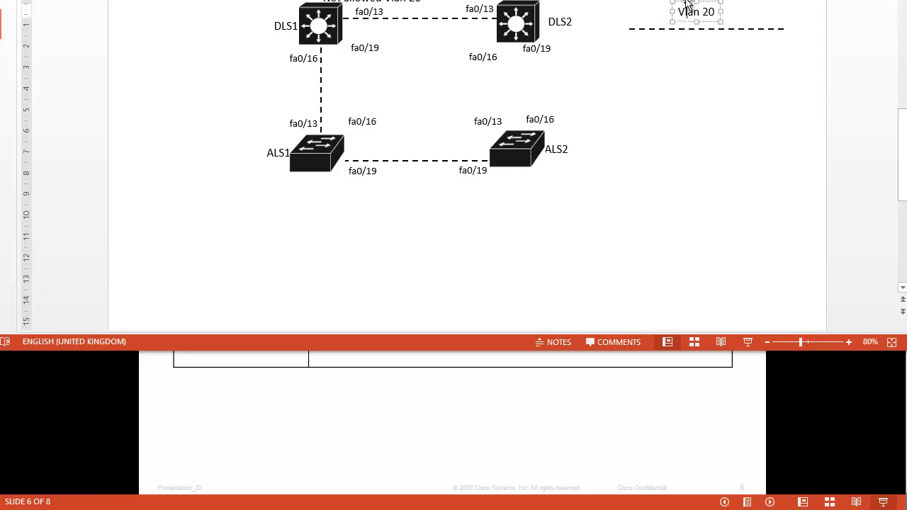
pyautogui.moveTo(693, 7); pyautogui.dragTo(571, 175)
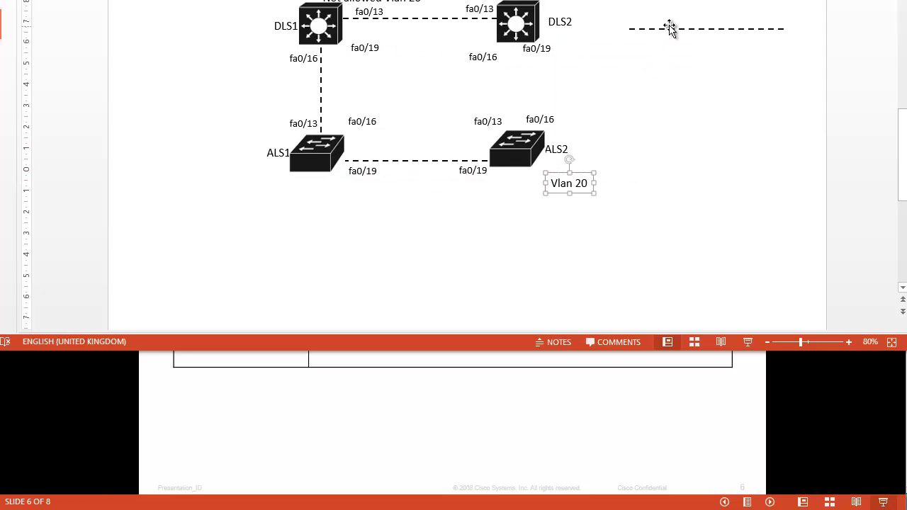
pyautogui.moveTo(670, 29); pyautogui.dragTo(385, 27)
# Undo all the VLAN 20 illustration edits, including the added labels, the separate dashed line and the deleted links
pyautogui.hotkey('ctrl', 'z')
pyautogui.hotkey('ctrl', 'z')
pyautogui.hotkey('ctrl', 'z')
pyautogui.hotkey('ctrl', 'z')
pyautogui.hotkey('ctrl', 'z')
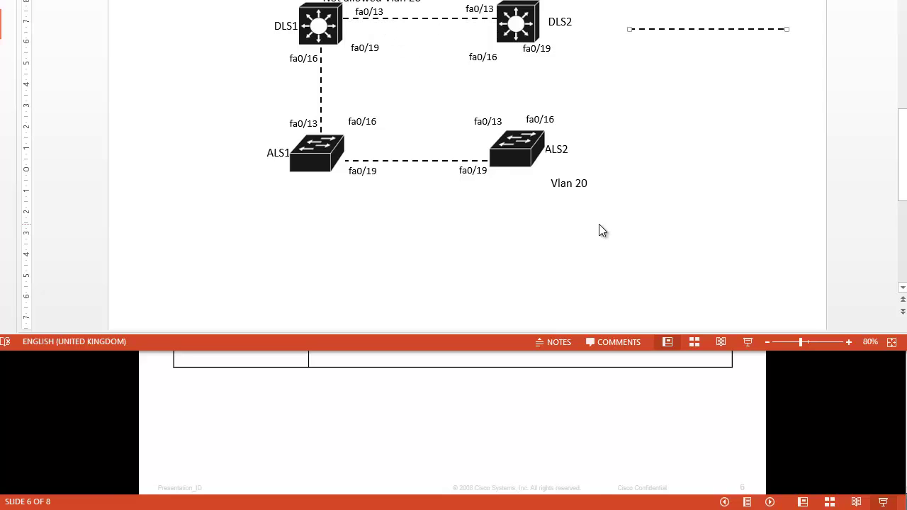
pyautogui.hotkey('ctrl', 'z')
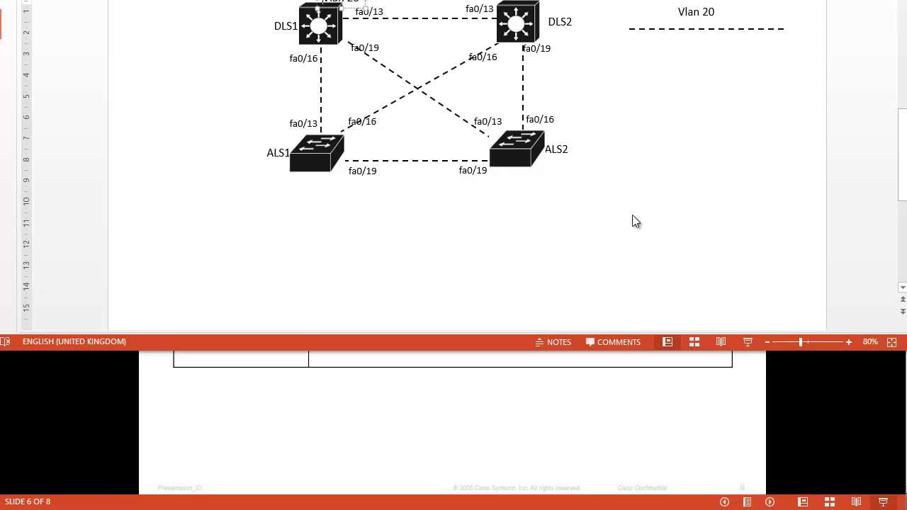
pyautogui.hotkey('ctrl', 'z')
pyautogui.write('vlan')
pyautogui.hotkey('ctrl', 'z')
pyautogui.hotkey('ctrl', 'z')
pyautogui.hotkey('ctrl', 'z')
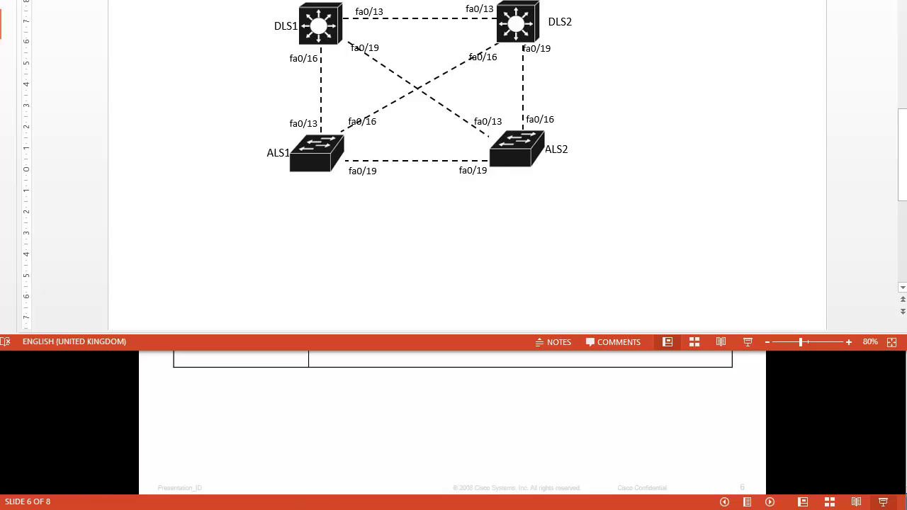
# Switch to the AccessSwitch session in SecureCRT and enter configuration mode for interface fa0/10 on ALS1
pyautogui.hotkey('alt', 'Tab')
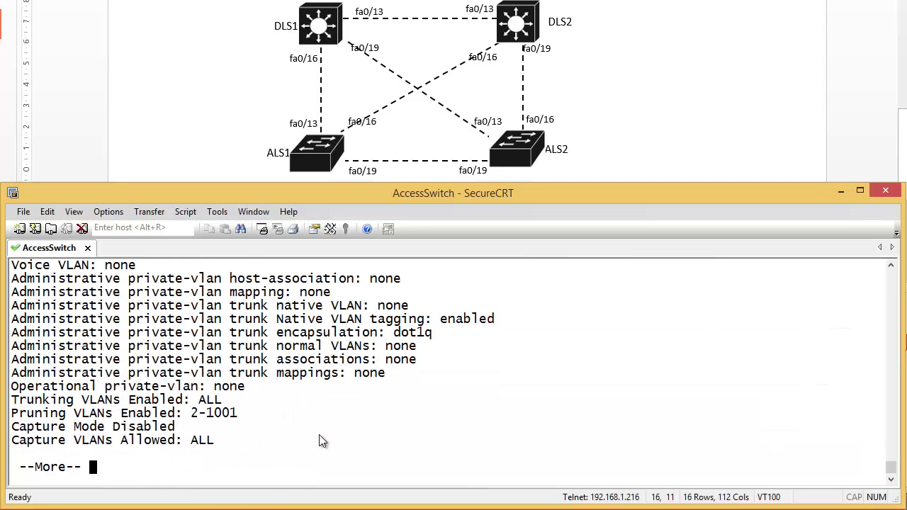
pyautogui.write('qconf t')
pyautogui.press('Return')
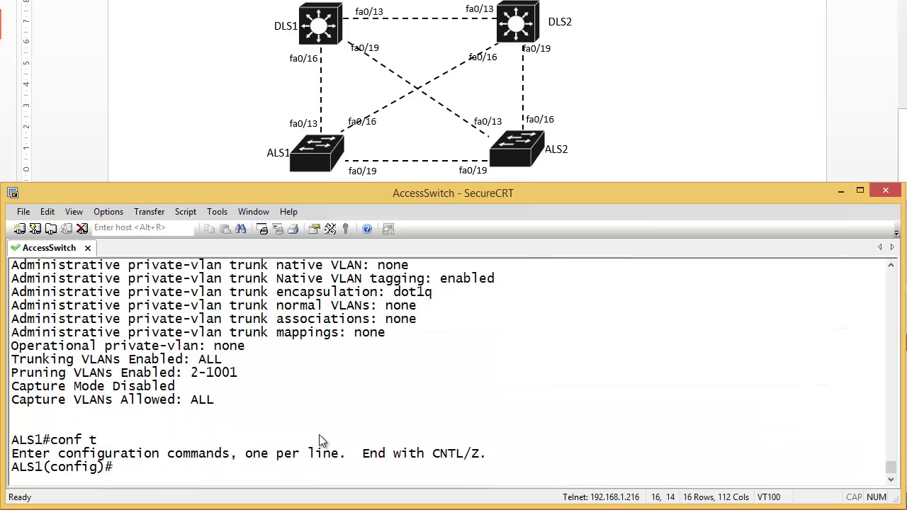
pyautogui.write('int fa0/10')
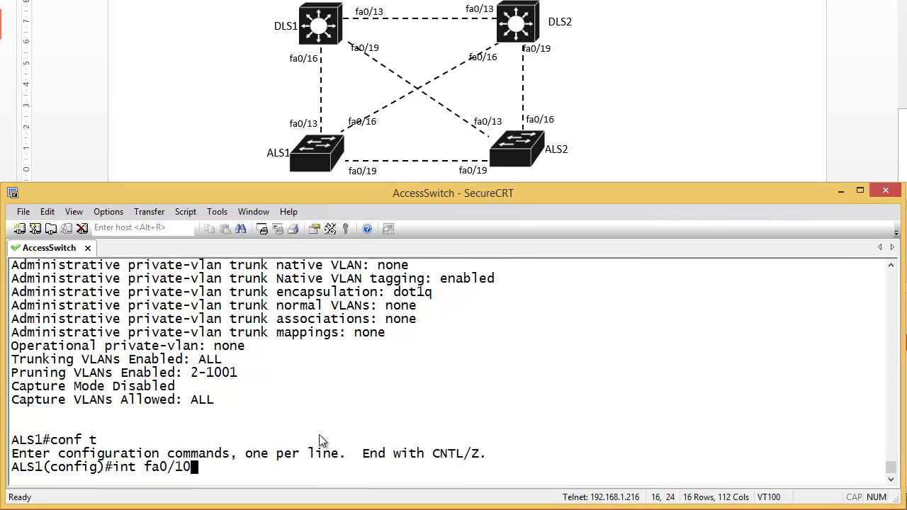
pyautogui.press('Return')
# Display the command help for "switchport trunk", "switchport trunk allowed" and "switchport trunk allowed vlan"
pyautogui.write('swi')
pyautogui.press('Tab')
pyautogui.write('tru')
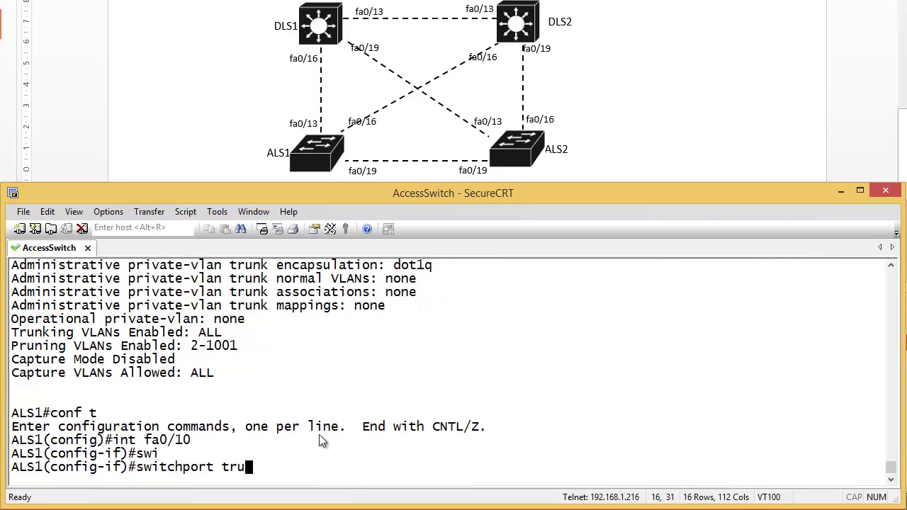
pyautogui.press('Tab')
pyautogui.write('?all')
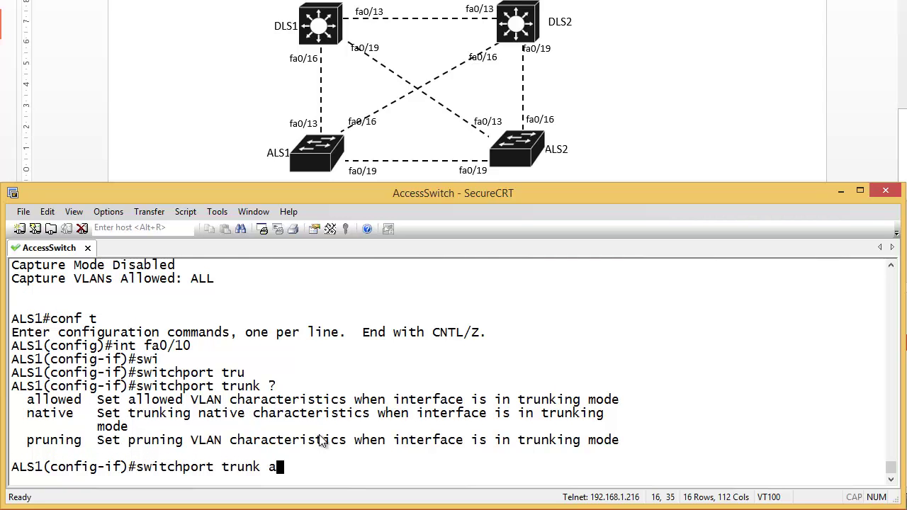
pyautogui.press('Tab')
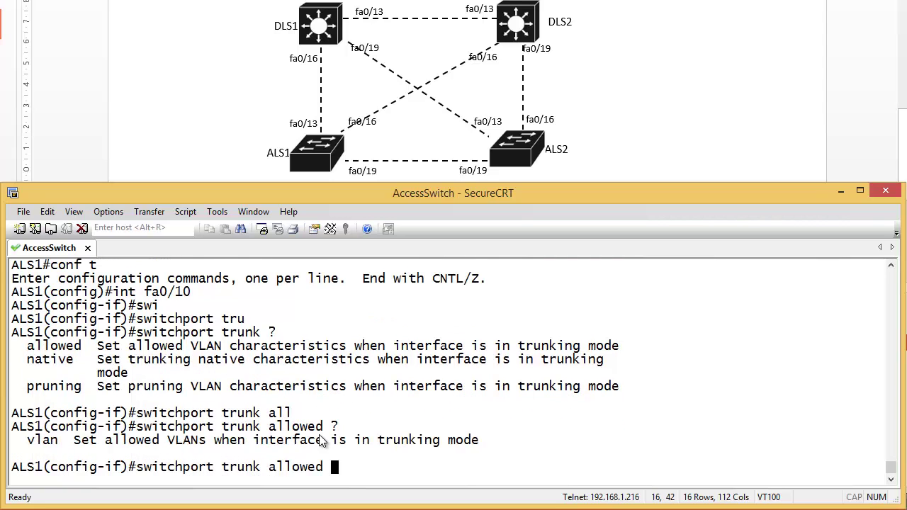
pyautogui.write('vlan ?')
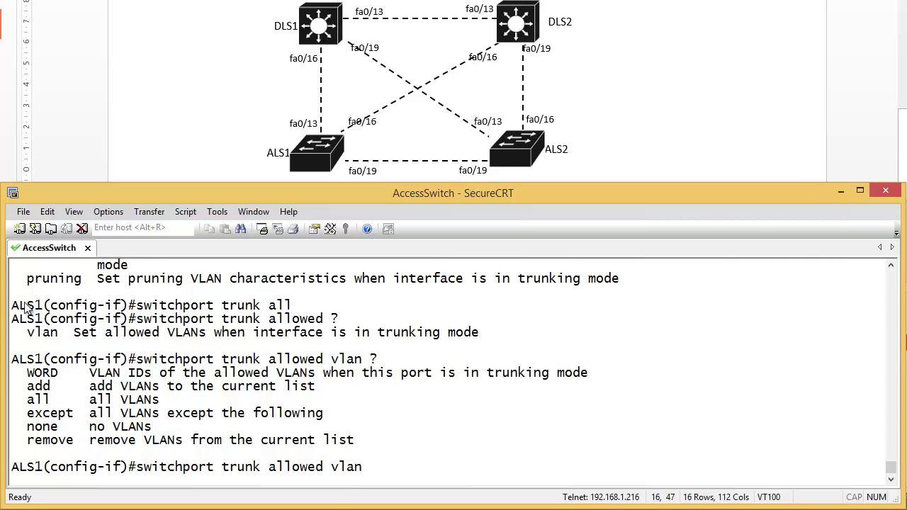
# Examine the all, none and except options in the allowed VLAN help list
pyautogui.doubleClick(34, 400)
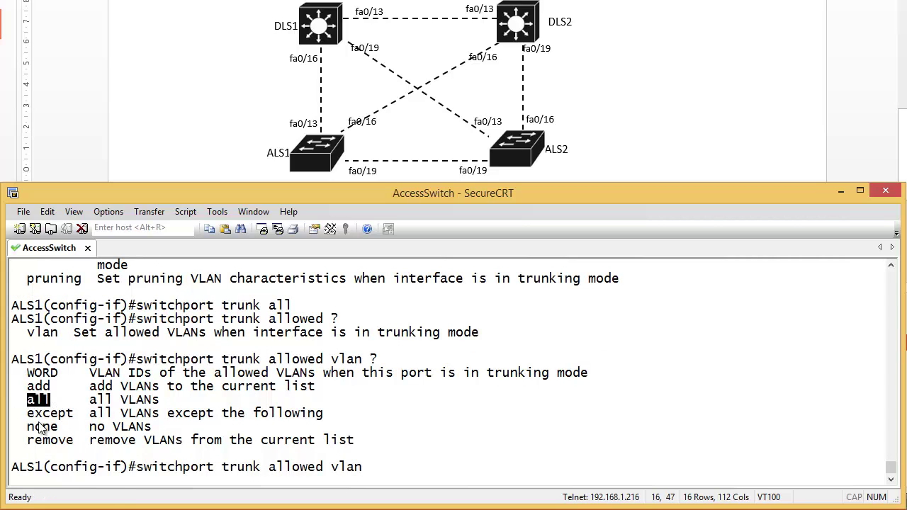
pyautogui.moveTo(30, 426); pyautogui.dragTo(99, 434)
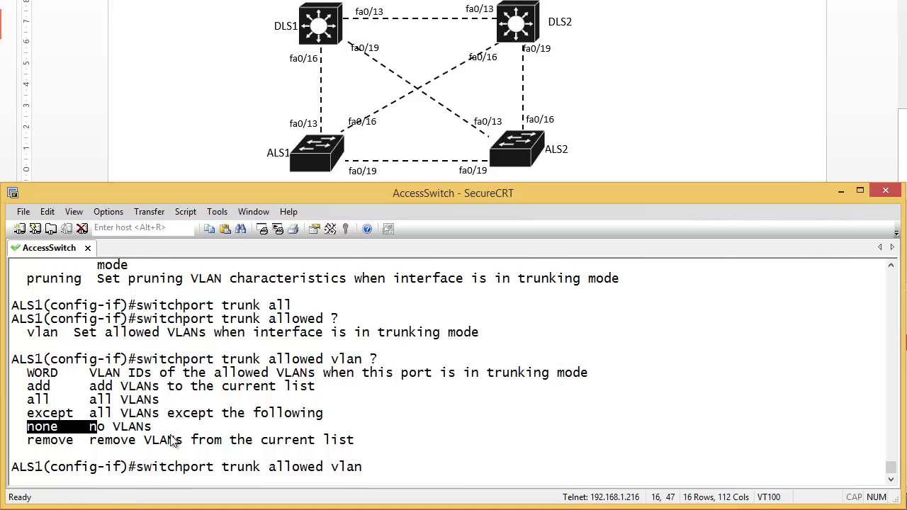
pyautogui.click(46, 418)
pyautogui.moveTo(29, 413); pyautogui.dragTo(283, 415)
pyautogui.click(388, 468)
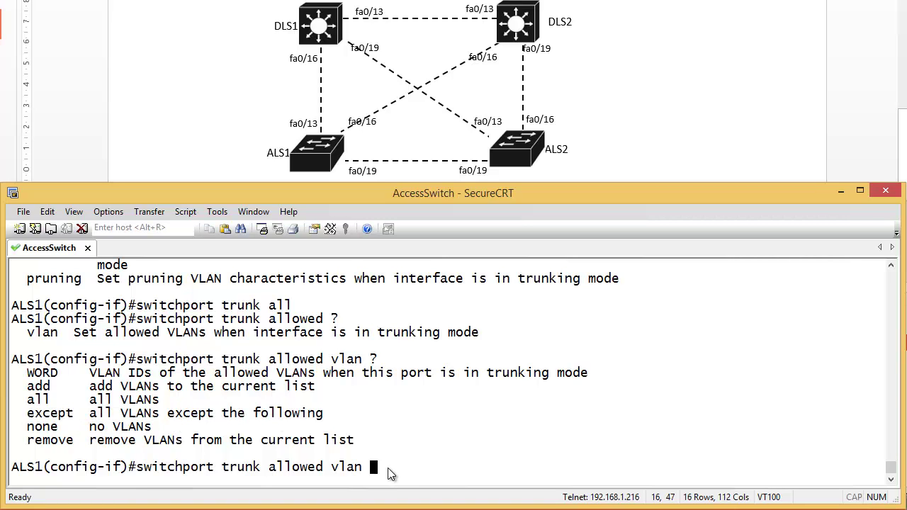
# Allow all VLANs except 20 on the fa0/10 trunk and leave configuration mode
pyautogui.write('ex')
pyautogui.press('Tab')
pyautogui.write('vl')
pyautogui.press('Tab')
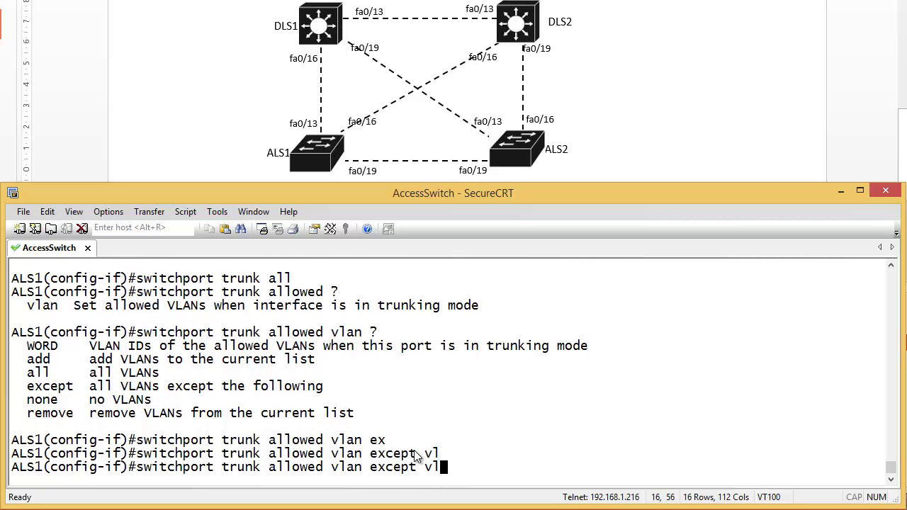
pyautogui.write('?20')
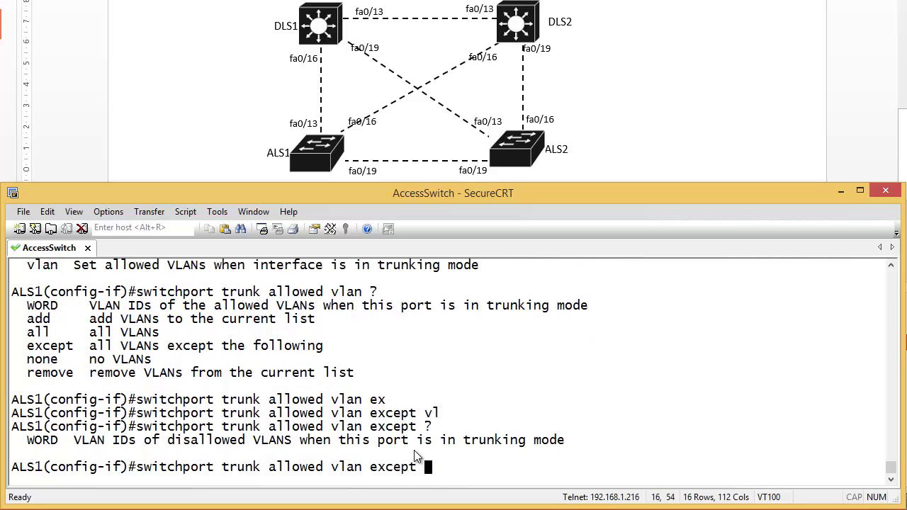
pyautogui.press('Return')
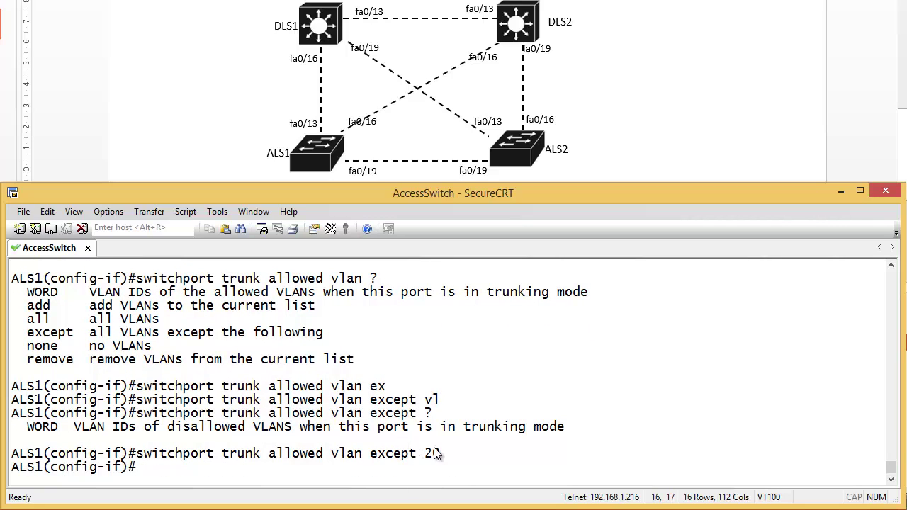
pyautogui.write('end')
pyautogui.press('Return')
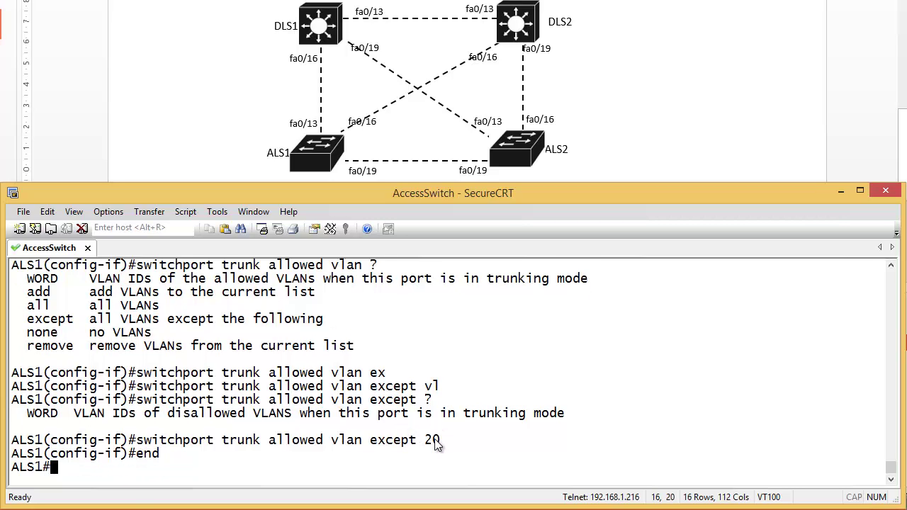
# Display the interface trunk status on ALS1 and examine the allowed and active VLANs of Fa0/13
pyautogui.press('Return')
pyautogui.write('show ')
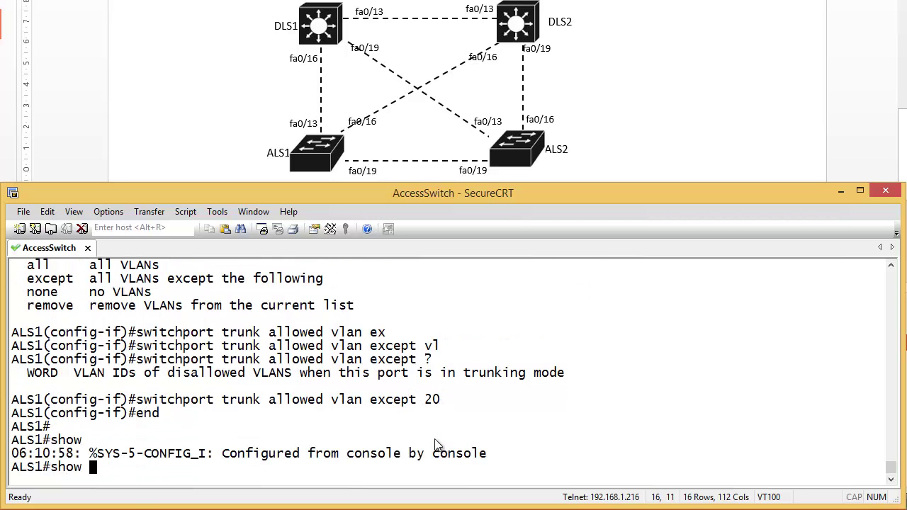
pyautogui.write('int ruun')
pyautogui.press('BackSpace')
pyautogui.press('BackSpace')
pyautogui.press('BackSpace')
pyautogui.write('runk')
pyautogui.press('Return')
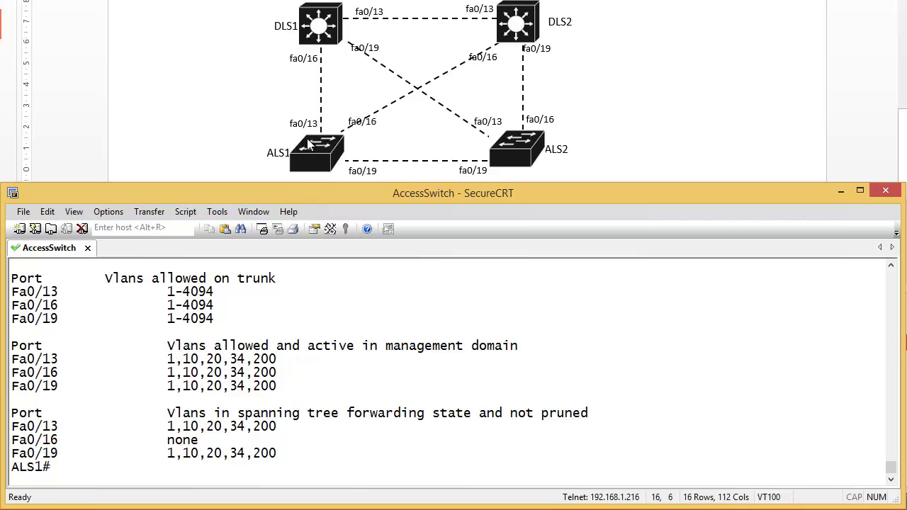
pyautogui.moveTo(15, 360); pyautogui.dragTo(287, 367)
pyautogui.moveTo(182, 361); pyautogui.dragTo(287, 366)
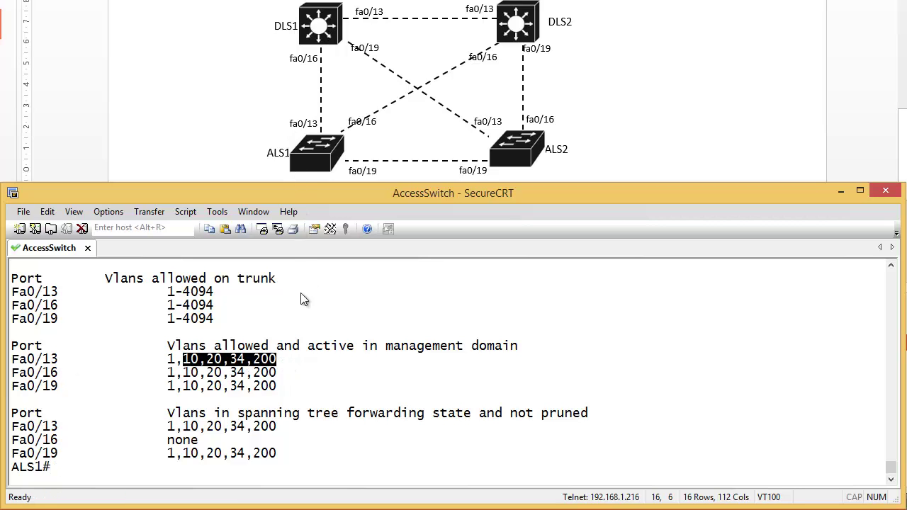
# Enter configuration mode for interface fa0/13 on ALS1
pyautogui.click(321, 344)
pyautogui.write('conf t')
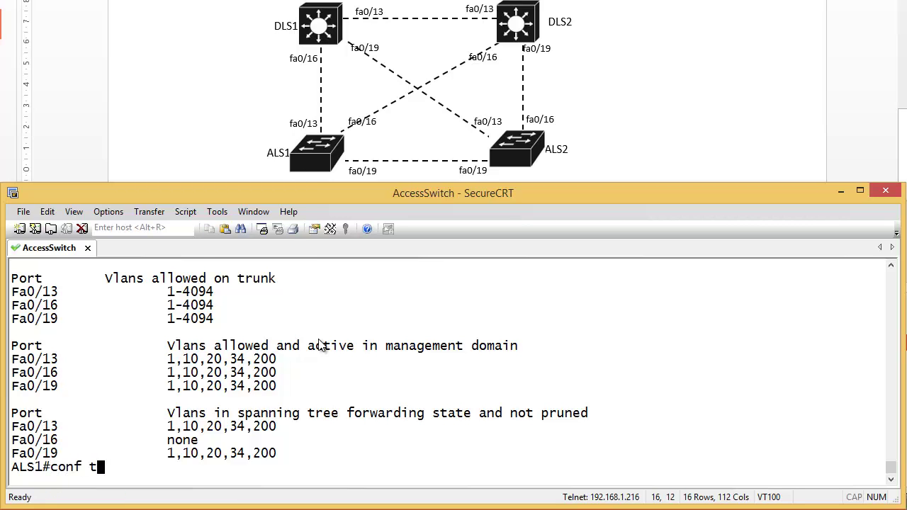
pyautogui.press('Return')
pyautogui.write('int fa0/1')
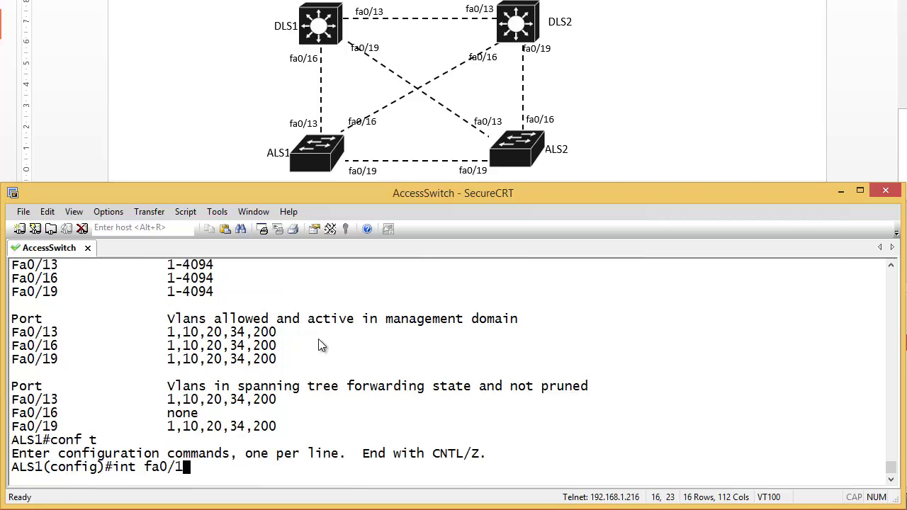
pyautogui.write('3')
pyautogui.press('Return')
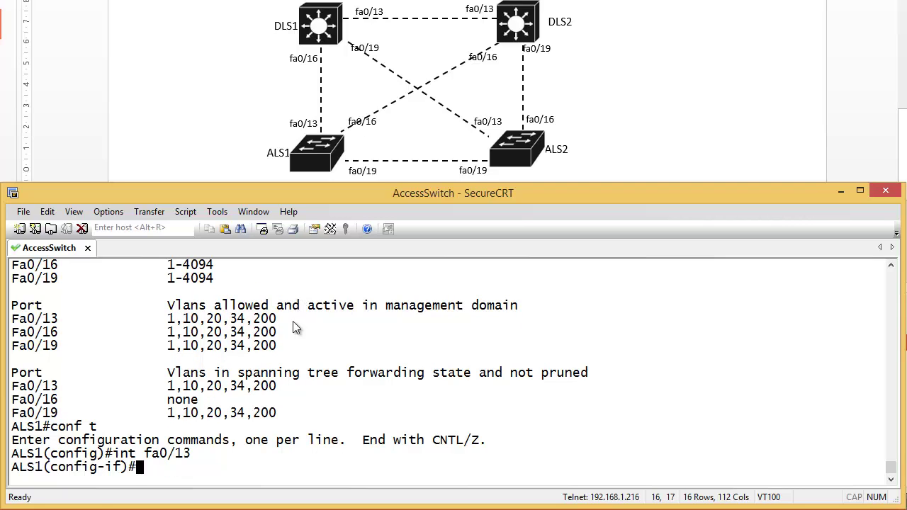
# Compare the VLANs allowed on the Fa0/13 trunk with those active in the management domain
pyautogui.moveTo(278, 319); pyautogui.dragTo(29, 319)
pyautogui.scroll(1, 99, 358)
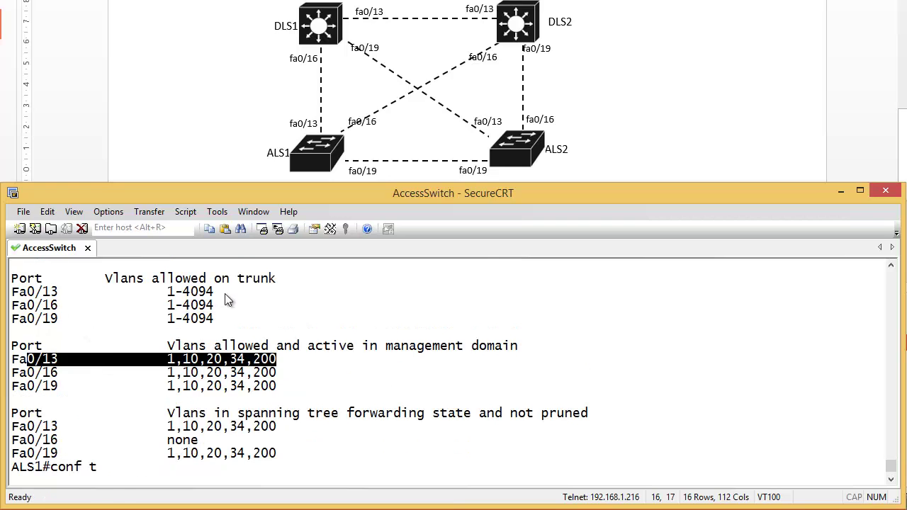
pyautogui.moveTo(225, 293); pyautogui.dragTo(105, 293)
pyautogui.moveTo(283, 359); pyautogui.dragTo(187, 367)
# Set the fa0/13 trunk with "switchport trunk allowed vlan except 10,20,34,200", checking the command help along the way
pyautogui.press('Return')
pyautogui.write('int fa0/13')
pyautogui.press('Return')
pyautogui.write('sw')
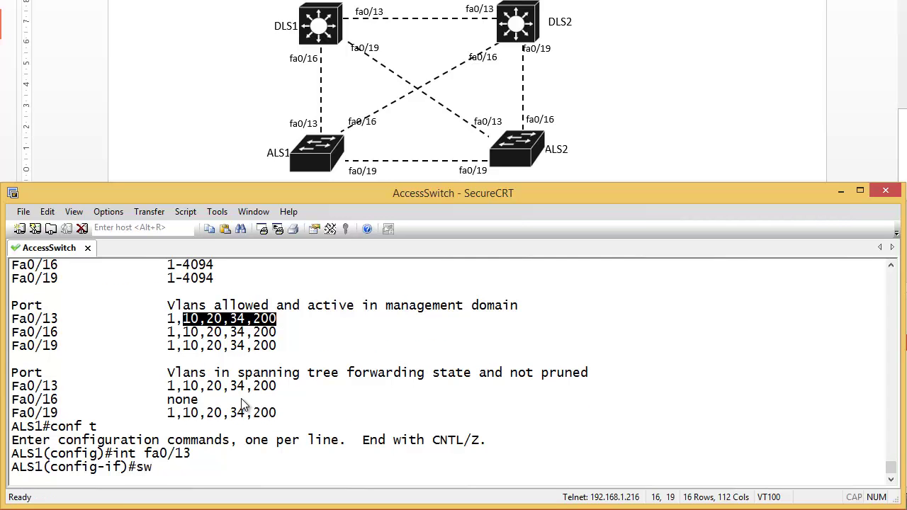
pyautogui.press('Tab')
pyautogui.write('tru')
pyautogui.press('Tab')
pyautogui.write('al')
pyautogui.press('Tab')
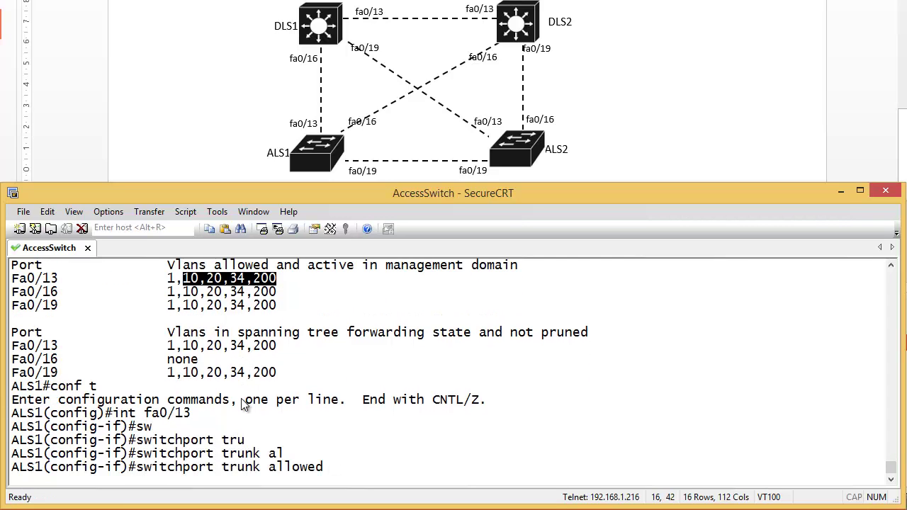
pyautogui.write('vl')
pyautogui.press('Tab')
pyautogui.write('ex')
pyautogui.press('Tab')
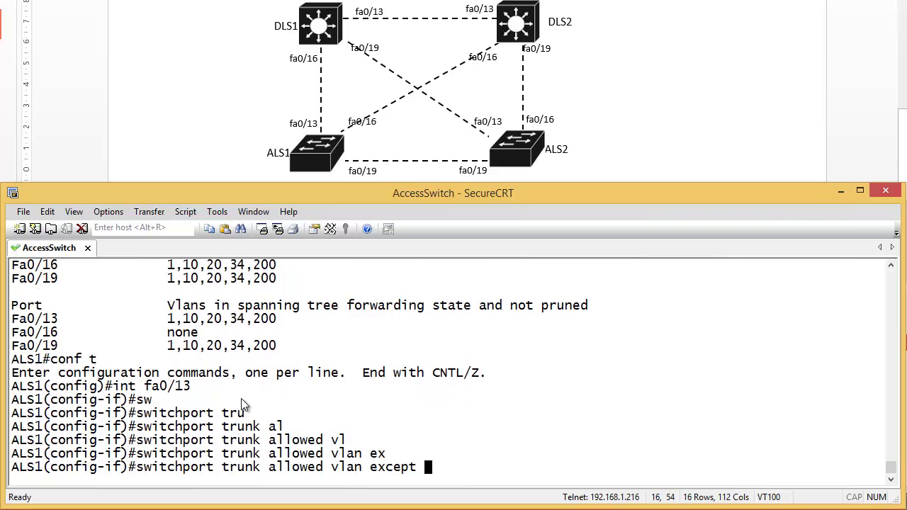
pyautogui.write('19')
pyautogui.press('BackSpace')
pyautogui.write('0 l')
pyautogui.press('BackSpace')
pyautogui.press('BackSpace')
pyautogui.write('?')
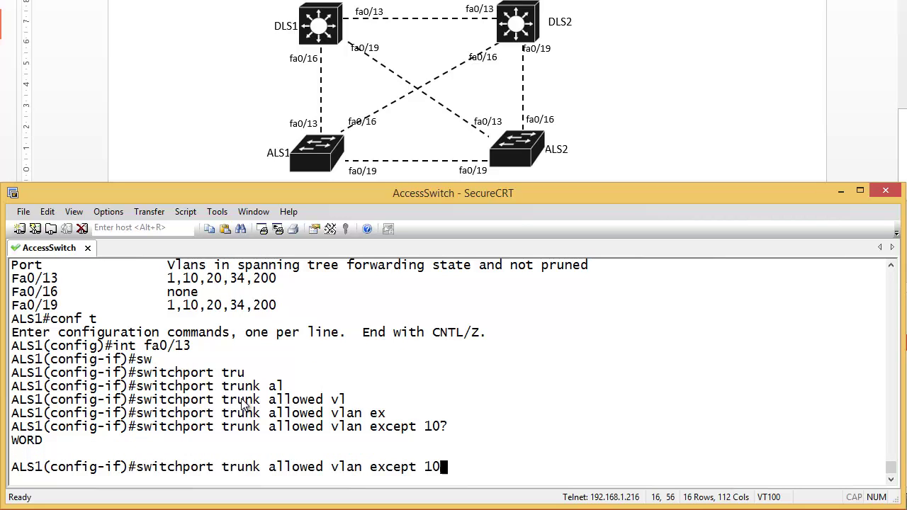
pyautogui.write(',20,34,200')
pyautogui.press('Return')
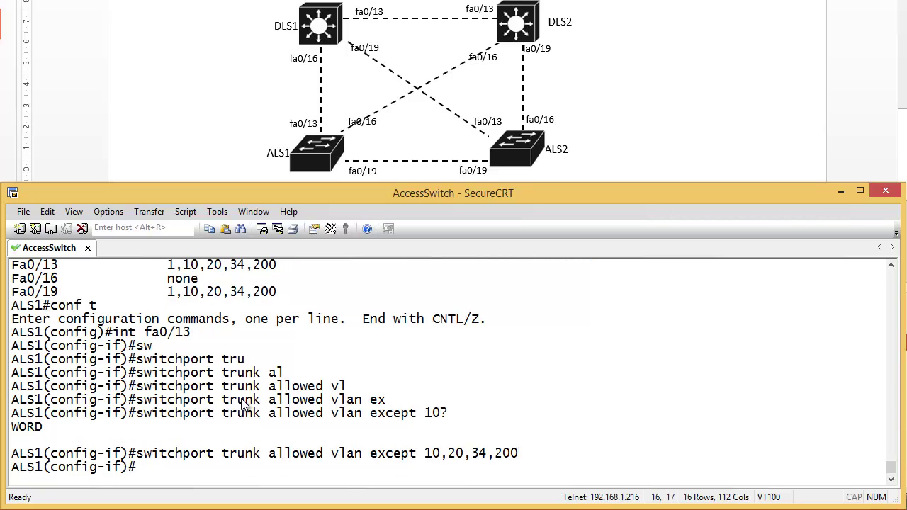
# Display the interface trunk status from interface configuration mode and compare the Fa0/13 allowed VLANs with the earlier output
pyautogui.write('do show ')
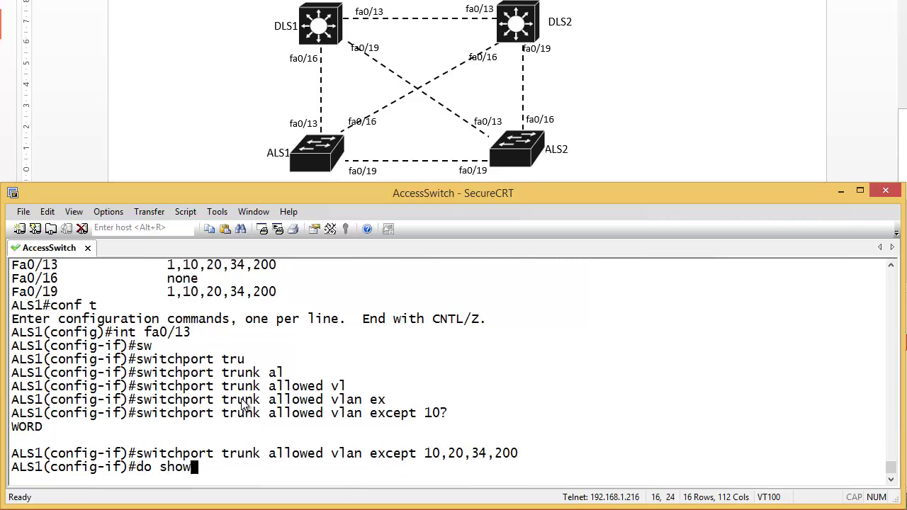
pyautogui.write('int tru')
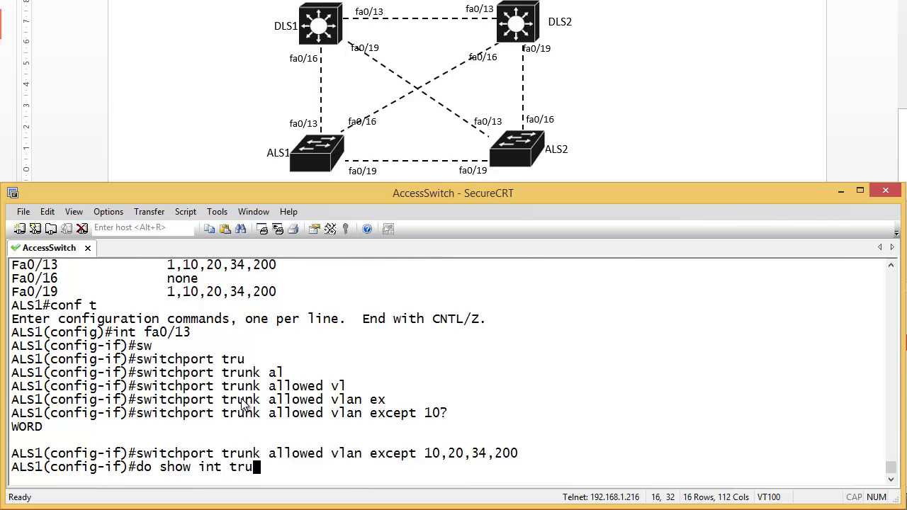
pyautogui.press('Return')
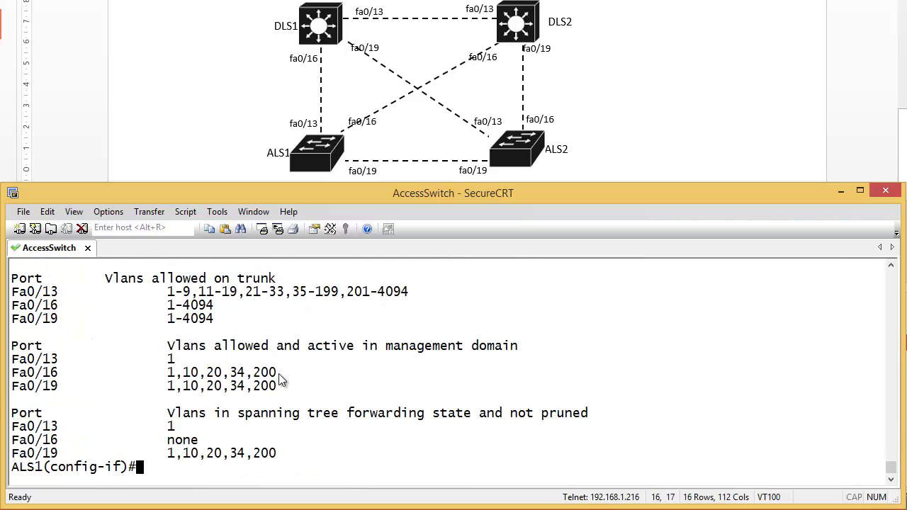
pyautogui.scroll(2, 275, 377)
pyautogui.scroll(3, 221, 397)
pyautogui.moveTo(276, 400); pyautogui.dragTo(120, 401)
pyautogui.scroll(3, 136, 403)
pyautogui.scroll(8, 135, 402)
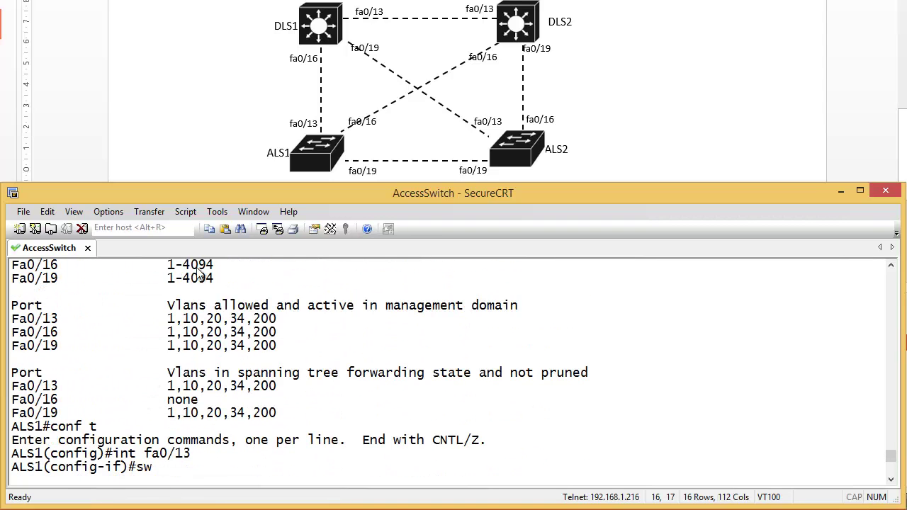
# Compare the allowed VLANs of Fa0/13 before and after the exclusion, and against those of Fa0/16 and Fa0/19
pyautogui.moveTo(229, 336); pyautogui.dragTo(16, 335)
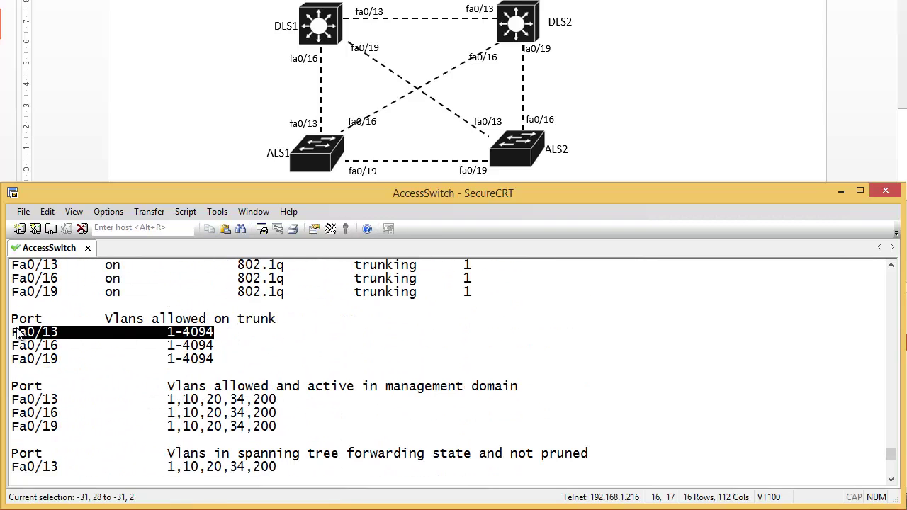
pyautogui.scroll(-7, 128, 388)
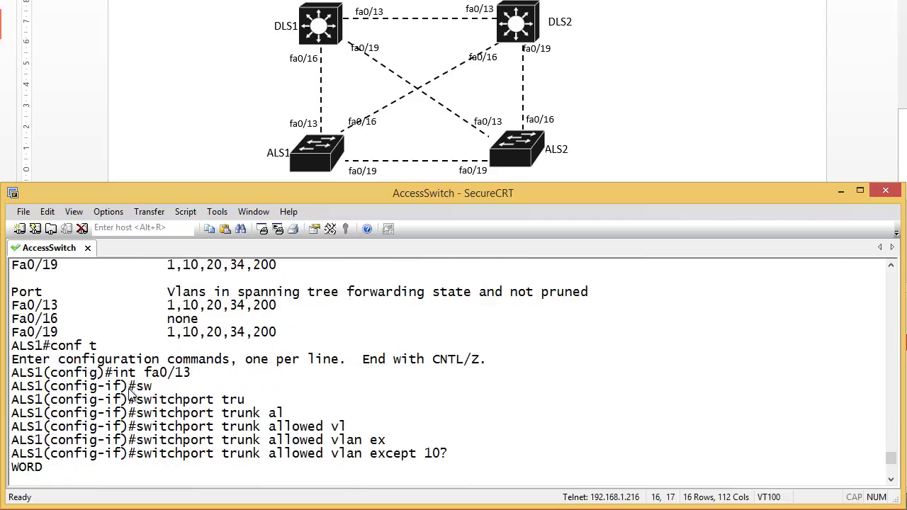
pyautogui.scroll(-5, 132, 393)
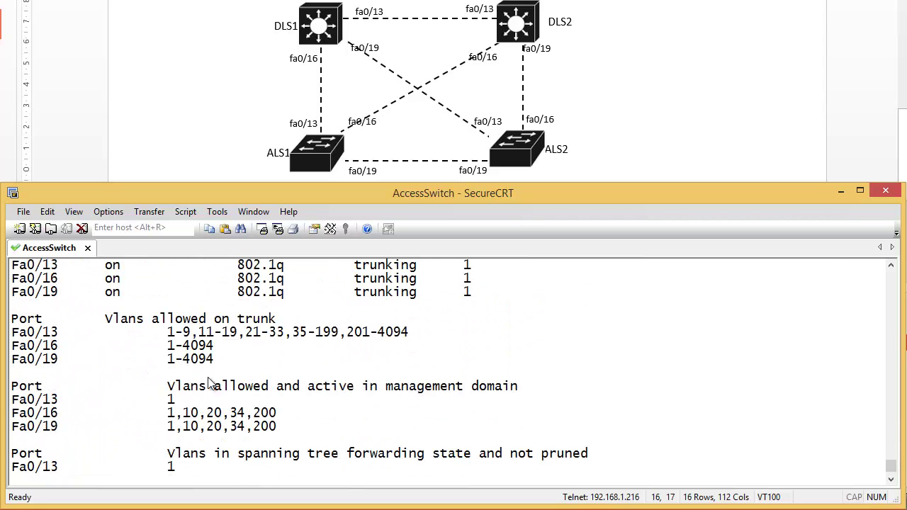
pyautogui.moveTo(227, 348)
pyautogui.mouseDown()
pyautogui.moveTo(183, 345)
pyautogui.moveTo(214, 346)
pyautogui.mouseUp()
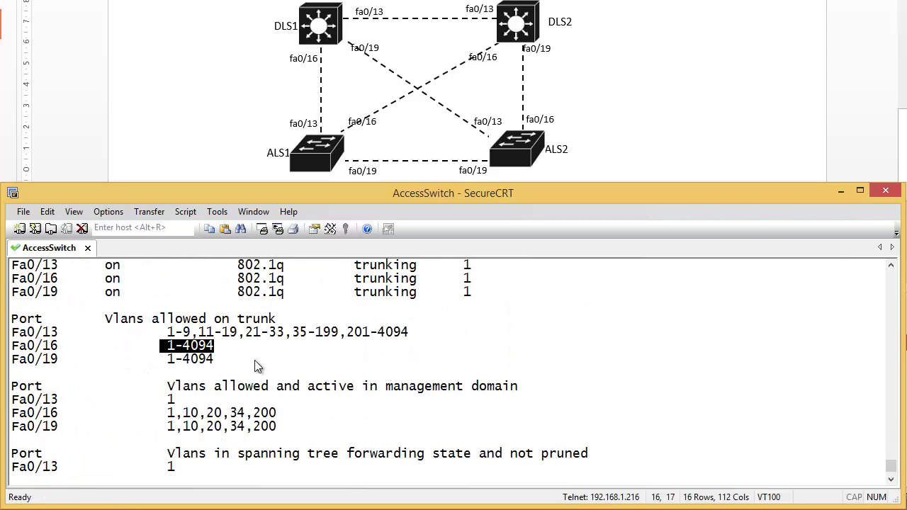
pyautogui.moveTo(260, 367); pyautogui.dragTo(22, 354)
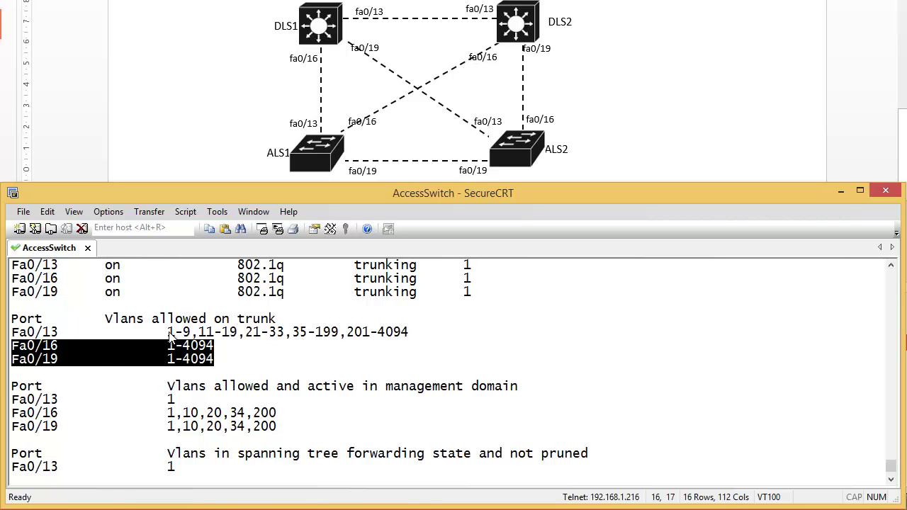
pyautogui.moveTo(170, 338); pyautogui.dragTo(418, 339)
pyautogui.click(497, 411)
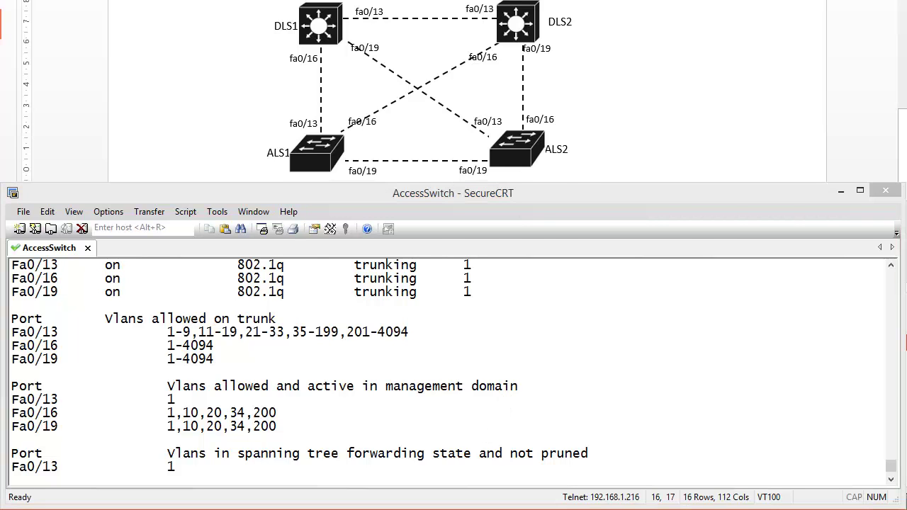
# Check the Troubleshoot DTP Issues slide in PowerPoint and examine the native VLAN of the three trunk ports back in SecureCRT
pyautogui.hotkey('alt', 'Tab')
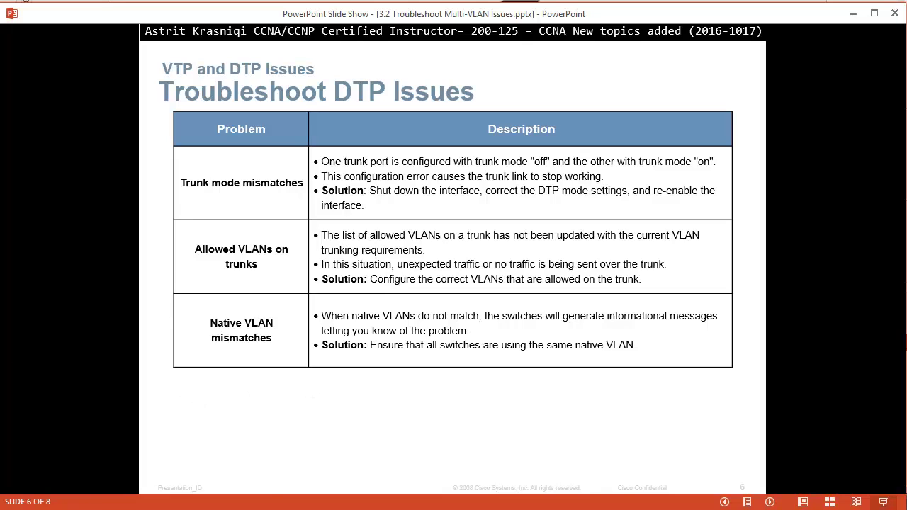
pyautogui.hotkey('alt', 'Tab')
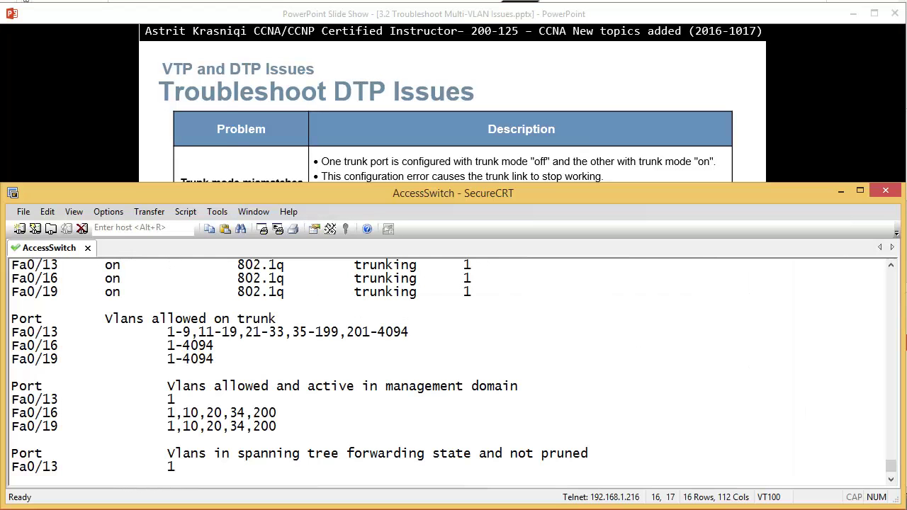
pyautogui.scroll(2, 297, 411)
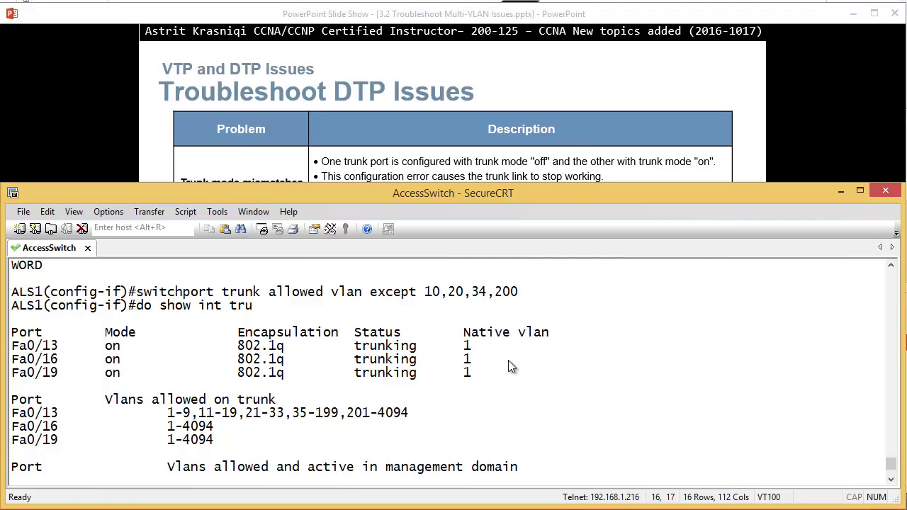
pyautogui.moveTo(496, 373); pyautogui.dragTo(6, 346)
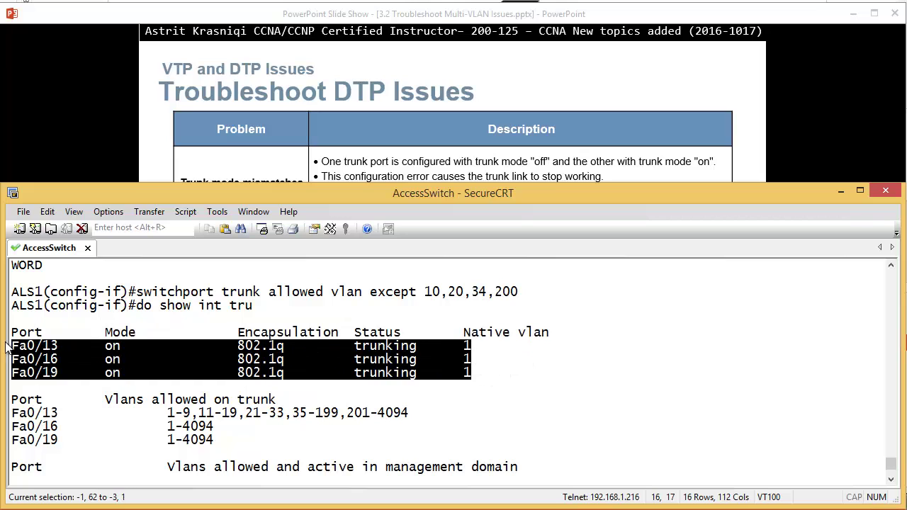
pyautogui.click(483, 370)
# Exit to privileged mode on ALS1 and re-enter configuration mode for interface fa0/13
pyautogui.write('d')
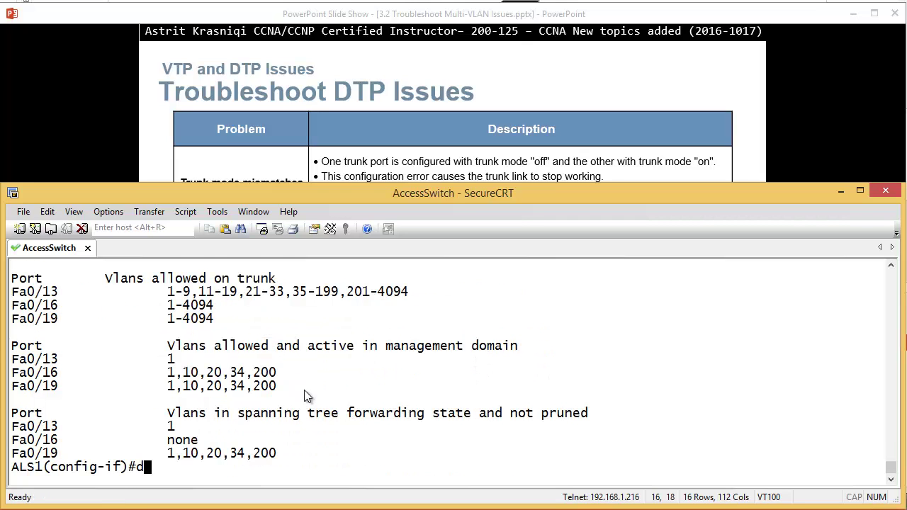
pyautogui.press('Return')
pyautogui.write('end')
pyautogui.press('Return')
pyautogui.press('Return')
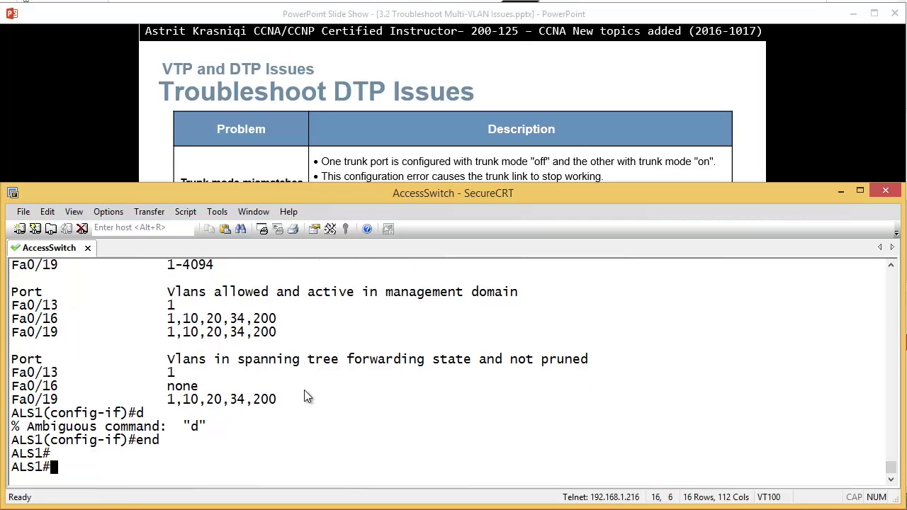
pyautogui.write('conf t')
pyautogui.press('Return')
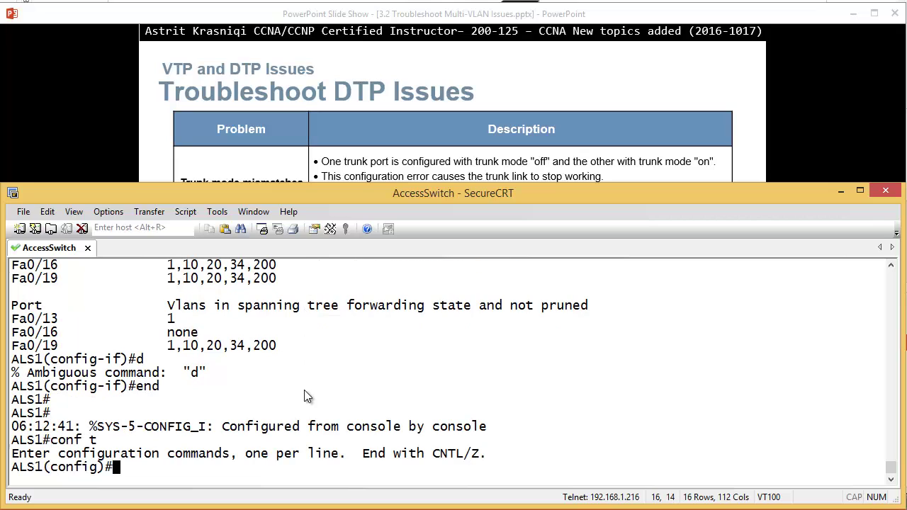
pyautogui.write('int fa0/13')
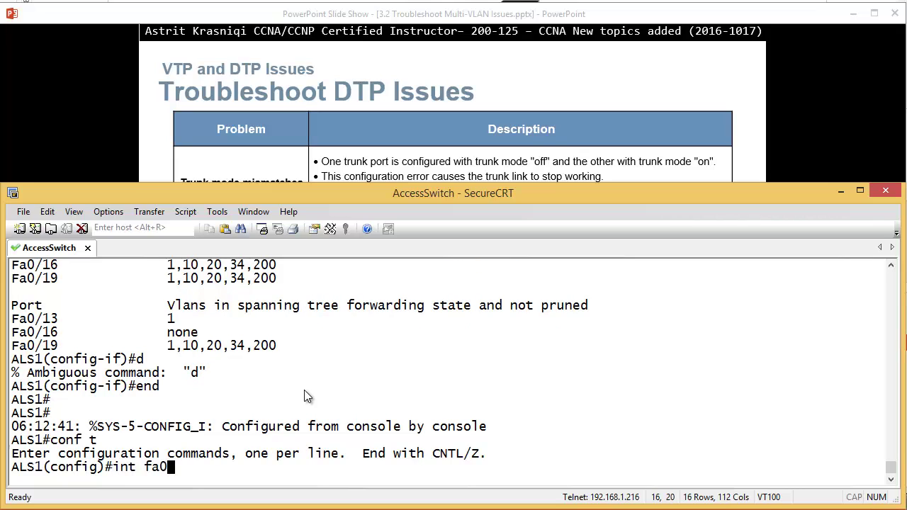
pyautogui.press('Return')
# Remove the VLAN exclusion from the fa0/13 trunk with "no switchport trunk allowed vlan except 10,20,34,200"
pyautogui.press('Up')
pyautogui.press('Up')
pyautogui.press('Up')
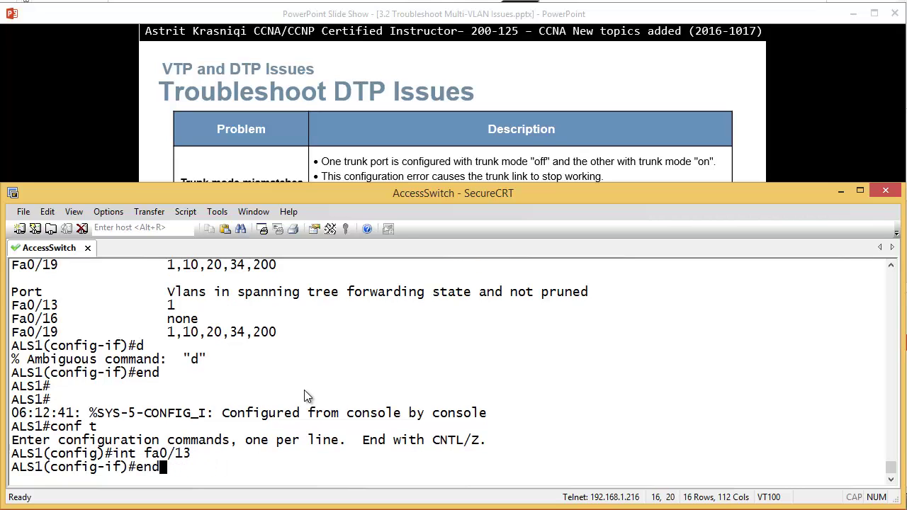
pyautogui.write('o show int tru')
pyautogui.press('Up')
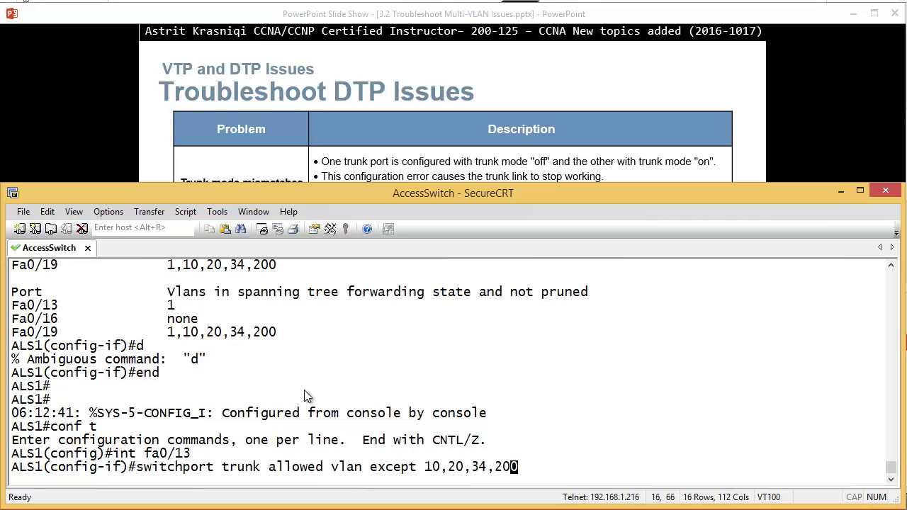
pyautogui.hotkey('ctrl', 'a')
pyautogui.write('no')
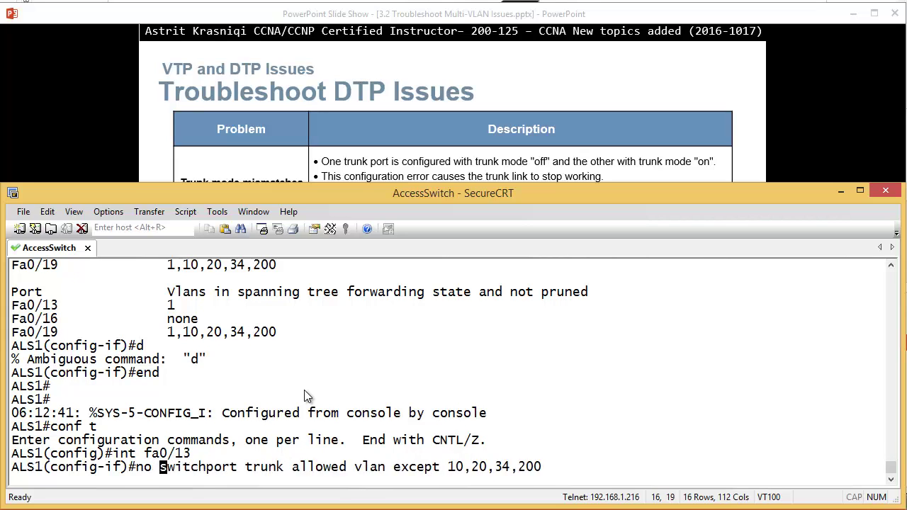
pyautogui.press('Return')
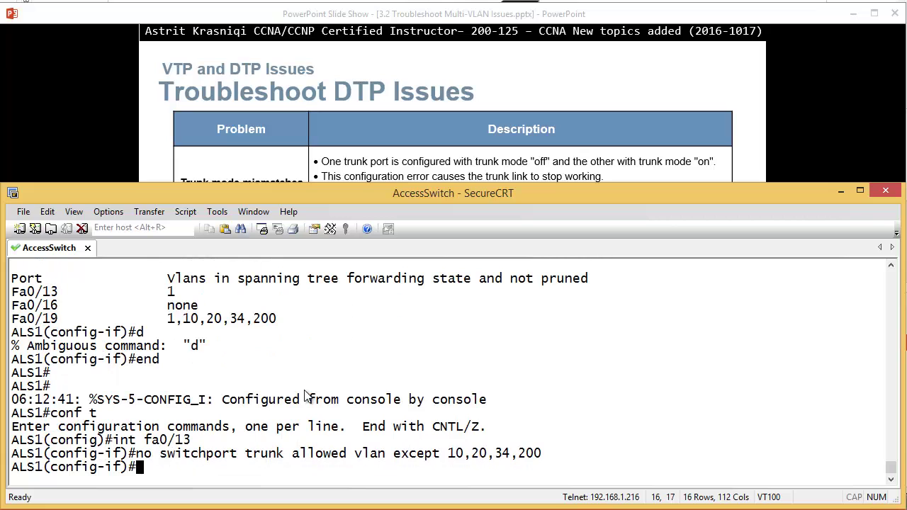
# Display the interface trunk status with "do show int tru" and check the VLANs allowed on the trunk ports
pyautogui.write('do show int tru')
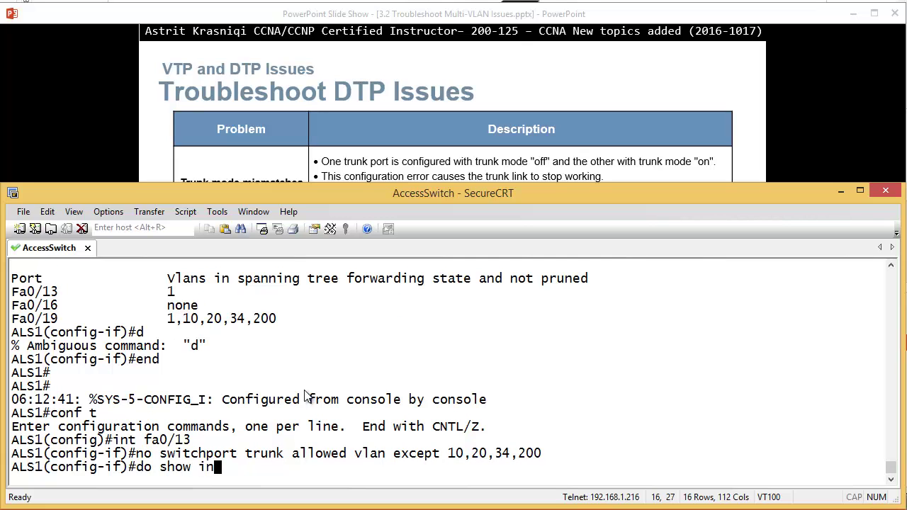
pyautogui.press('Return')
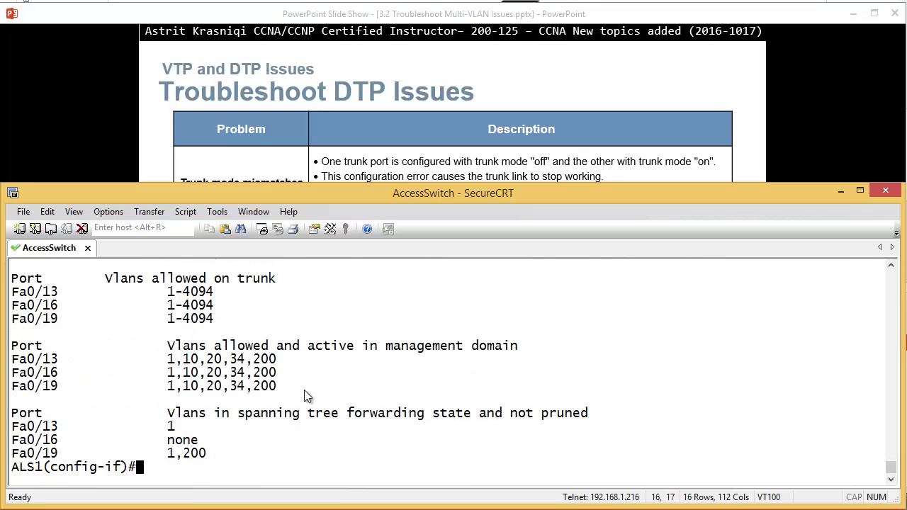
pyautogui.moveTo(214, 291); pyautogui.dragTo(189, 292)
pyautogui.moveTo(29, 304); pyautogui.dragTo(11, 305)
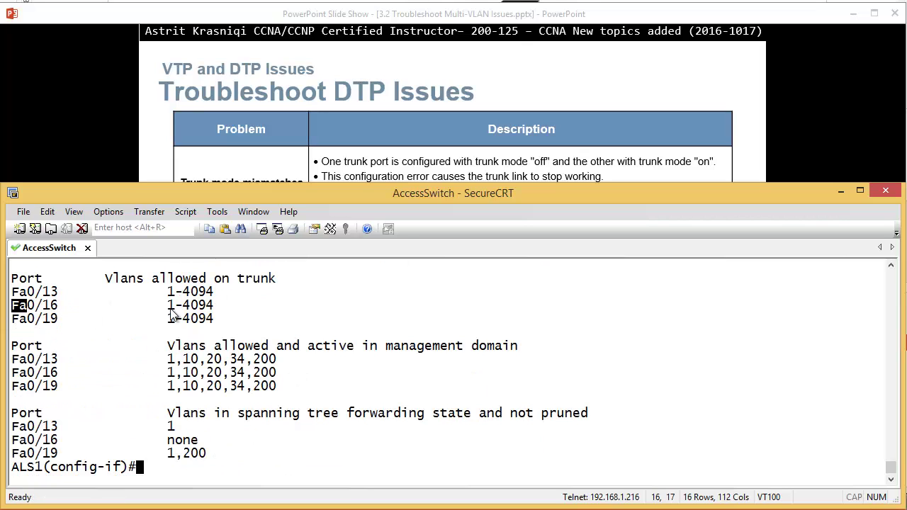
pyautogui.click(174, 318)
# Set the fa0/13 native VLAN with "switchport trunk native vlan 200", checking the trunk command help along the way
pyautogui.write('swi')
pyautogui.press('Tab')
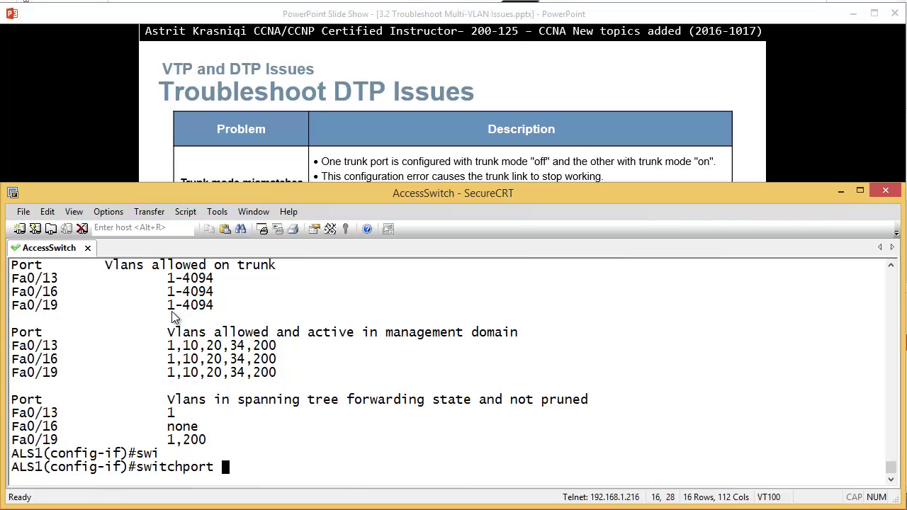
pyautogui.write('tru')
pyautogui.press('Tab')
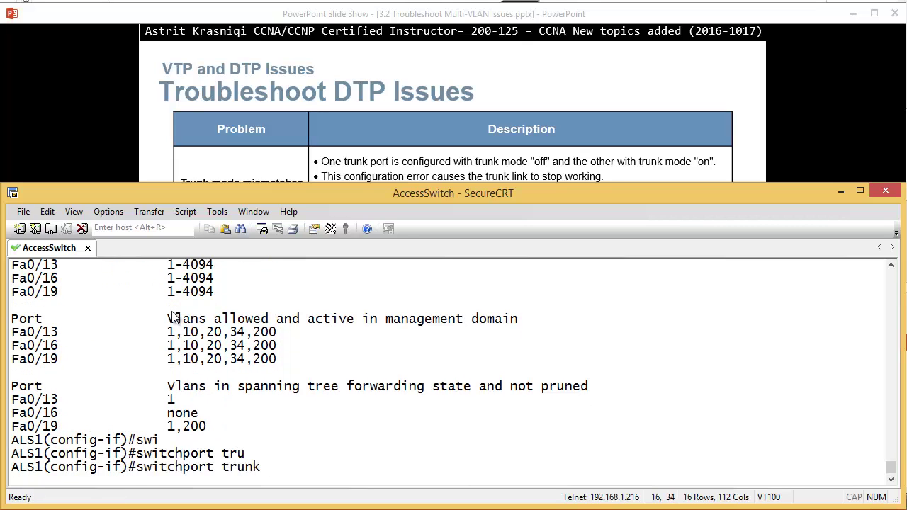
pyautogui.write('?nat')
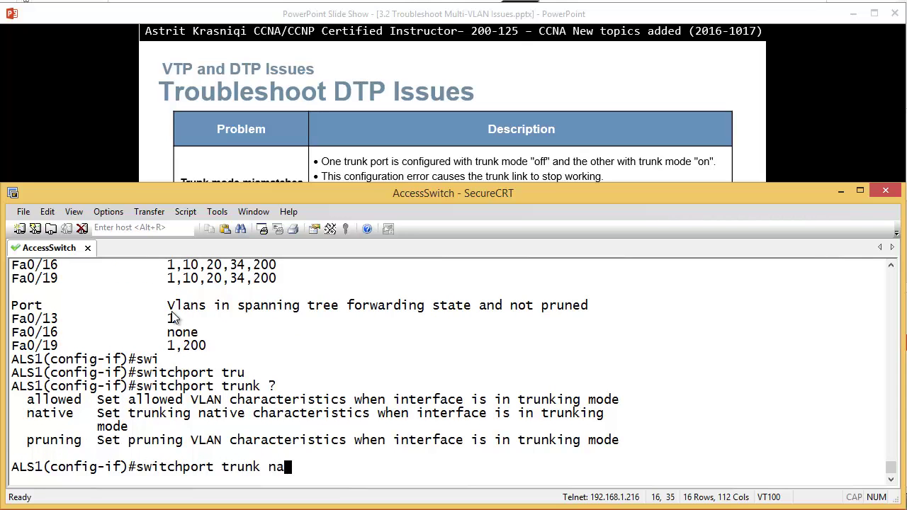
pyautogui.press('Tab')
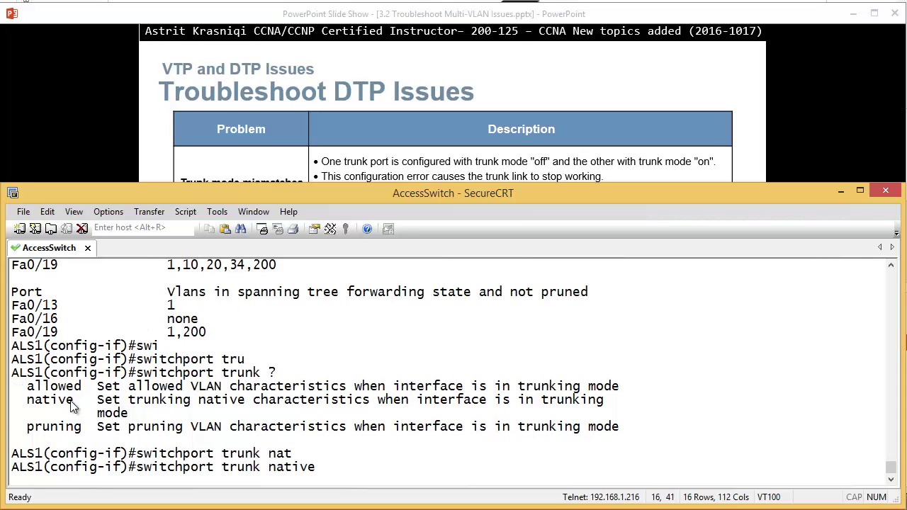
pyautogui.moveTo(74, 402); pyautogui.dragTo(13, 401)
pyautogui.write('v')
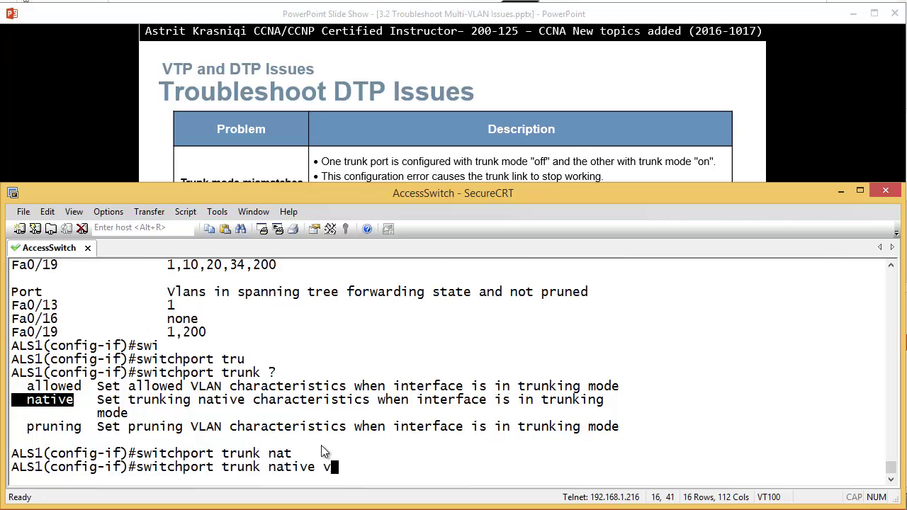
pyautogui.write('lan 200')
pyautogui.press('Return')
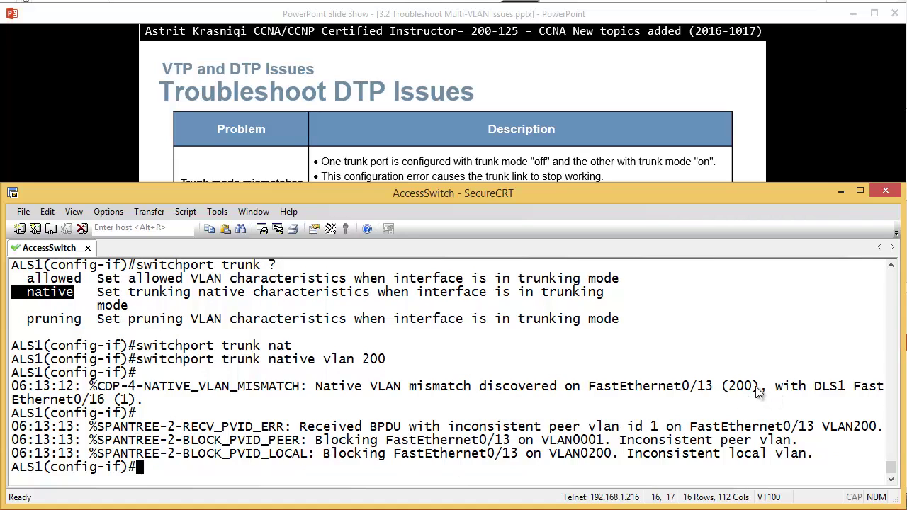
# Examine the console messages about the native VLANs of FastEthernet0/13 and DLS1 and the spanning-tree state
pyautogui.moveTo(759, 392); pyautogui.dragTo(724, 389)
pyautogui.moveTo(143, 401); pyautogui.dragTo(114, 406)
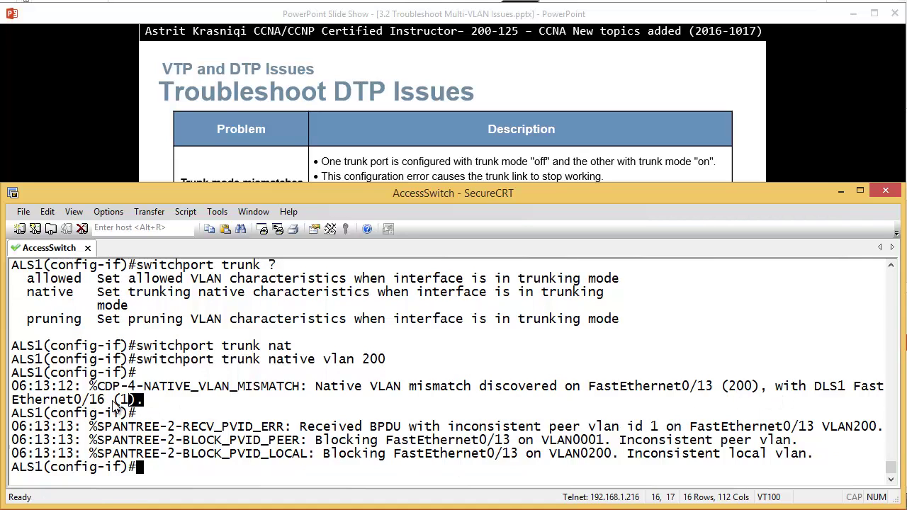
pyautogui.moveTo(21, 387); pyautogui.dragTo(711, 441)
pyautogui.moveTo(812, 457); pyautogui.dragTo(49, 443)
pyautogui.click(351, 452)
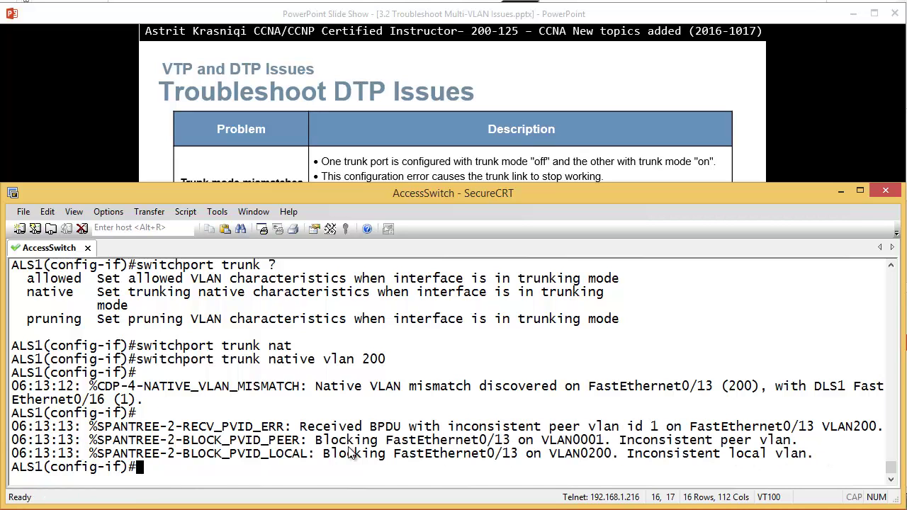
# Remove the native VLAN setting from fa0/13 with "no switchport trunk native vlan 200"
pyautogui.press('Return')
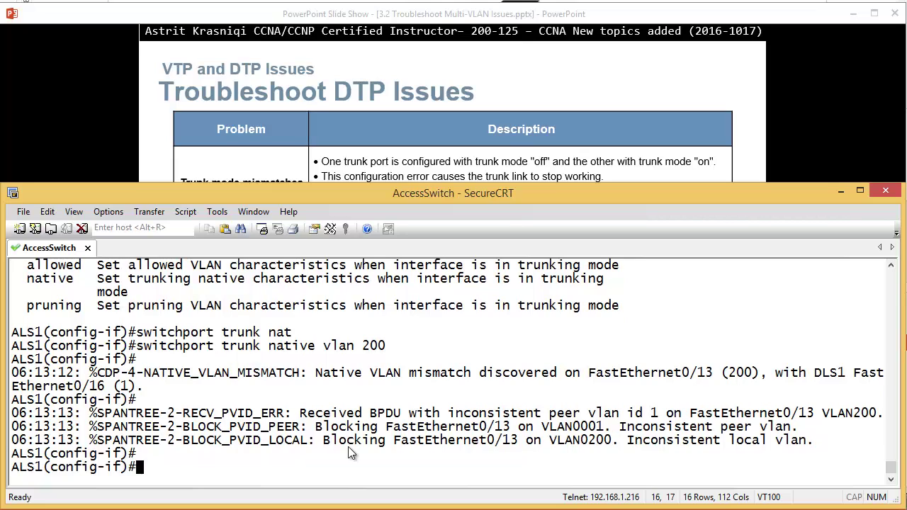
pyautogui.press('Up')
pyautogui.hotkey('ctrl', 'a')
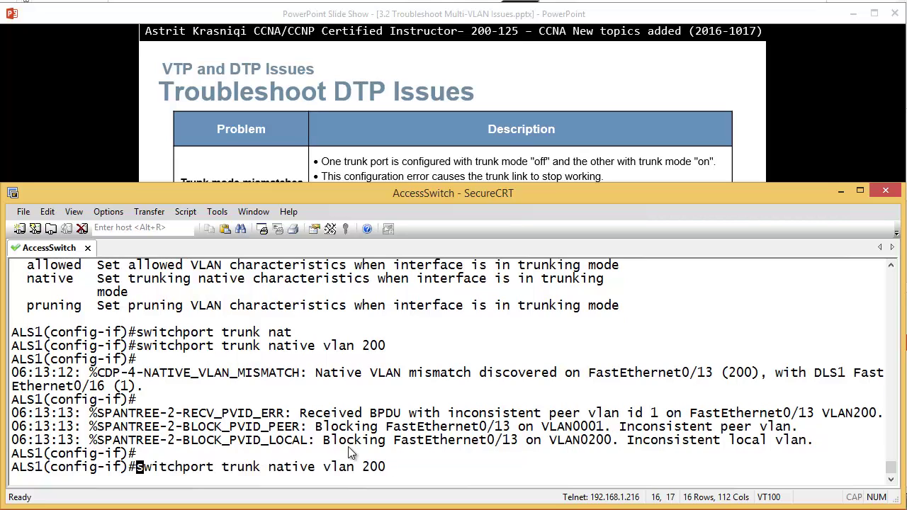
pyautogui.write('no')
pyautogui.press('Return')
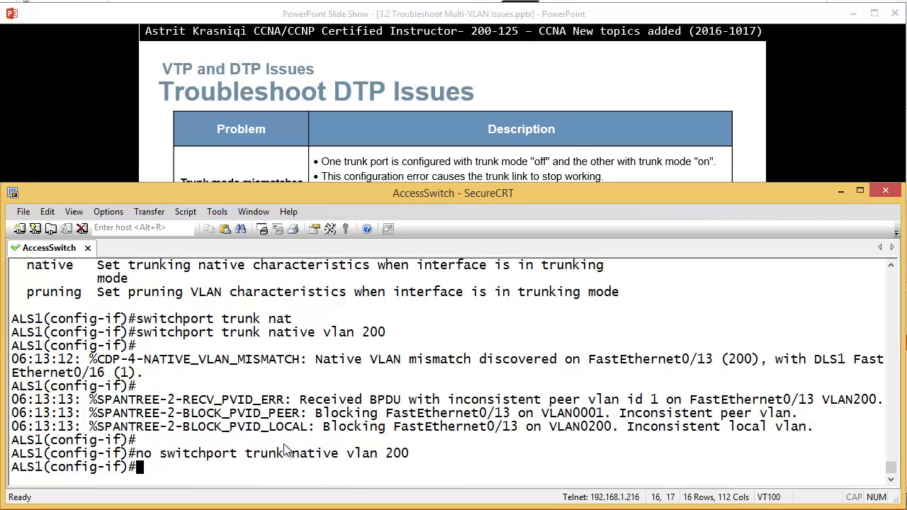
# Display the interface trunk status with "do show int trun" and check the VLANs in spanning tree forwarding state on each port
pyautogui.moveTo(290, 454); pyautogui.dragTo(347, 448)
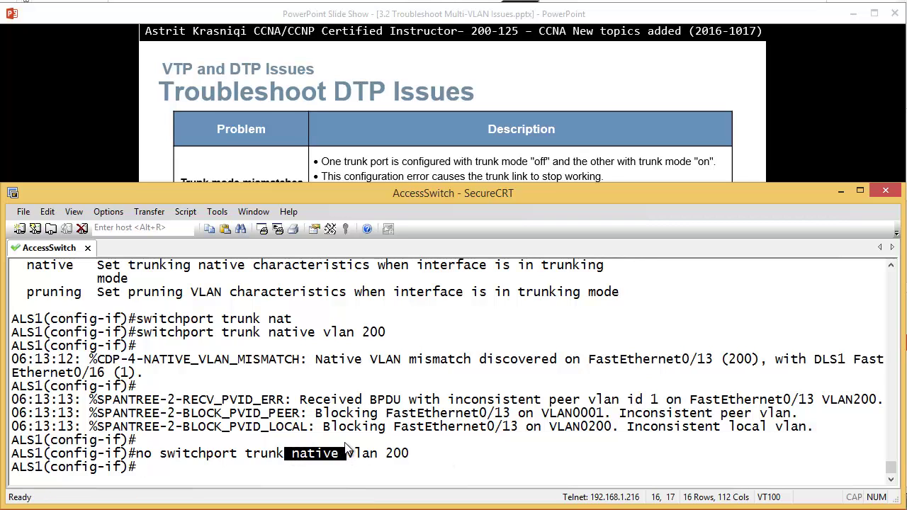
pyautogui.click(241, 425)
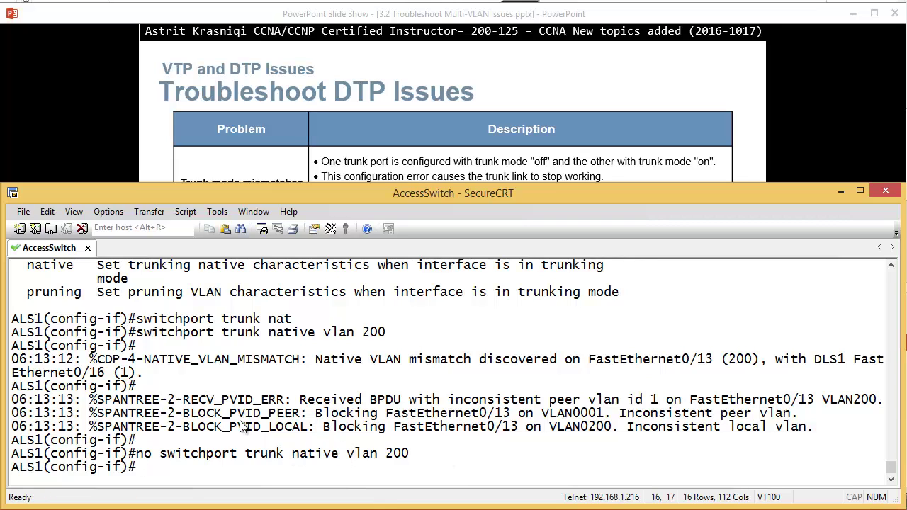
pyautogui.write('do show int t')
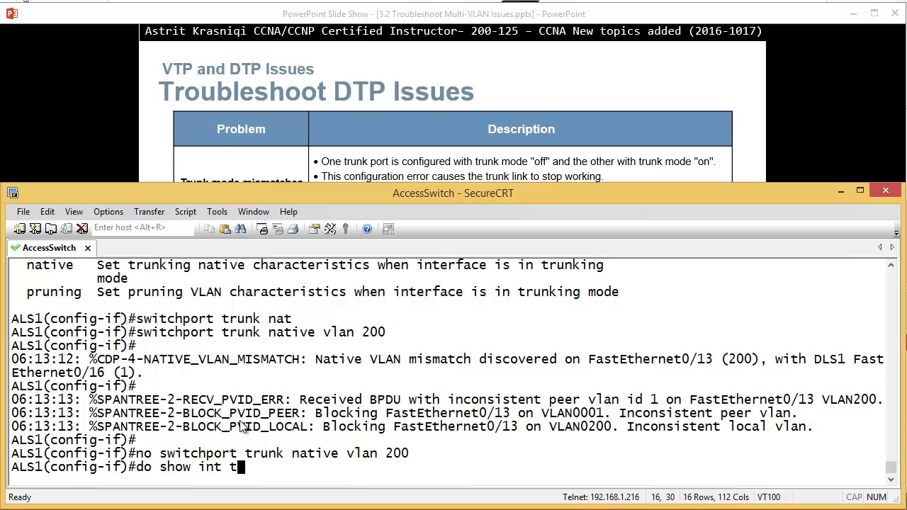
pyautogui.write('run')
pyautogui.press('Return')
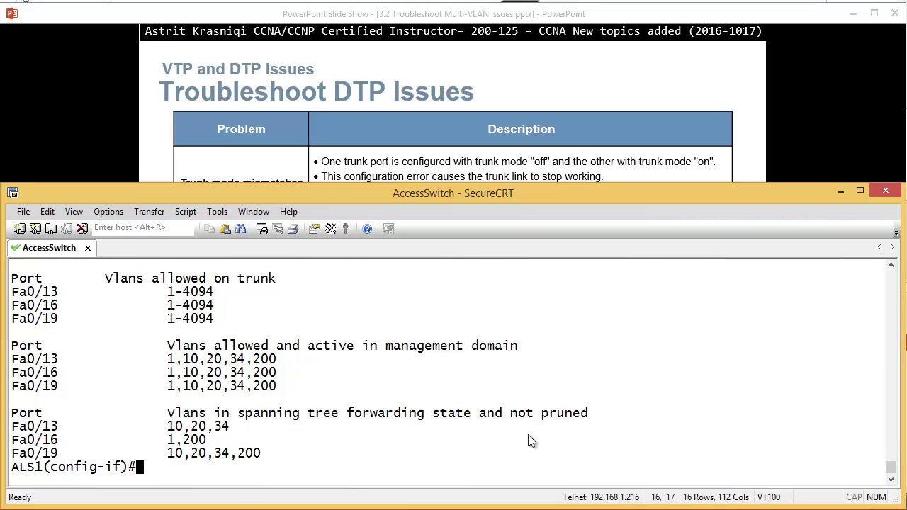
pyautogui.moveTo(591, 415); pyautogui.dragTo(162, 415)
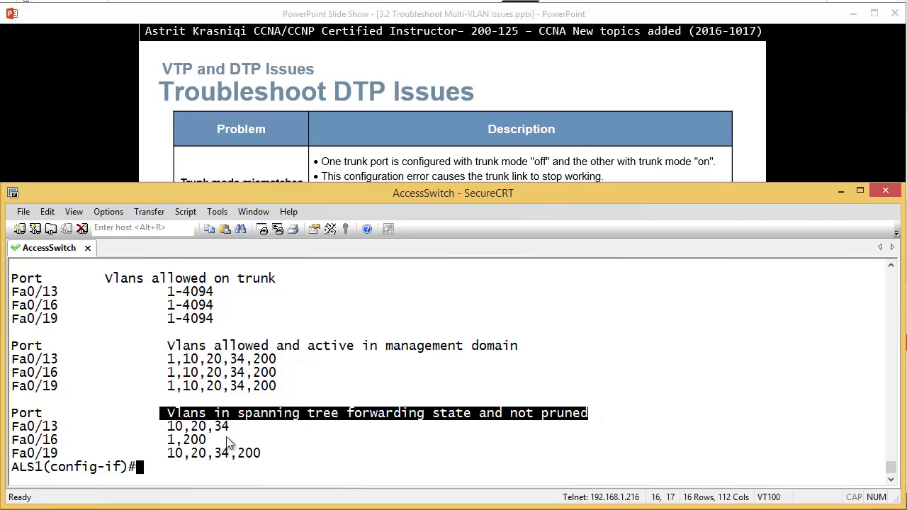
pyautogui.moveTo(272, 453); pyautogui.dragTo(11, 426)
pyautogui.doubleClick(26, 426)
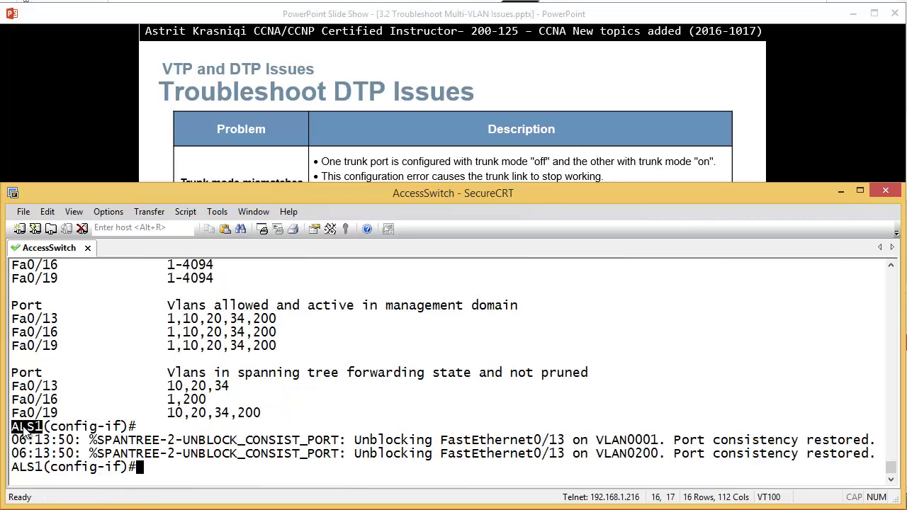
# Review the spanning-tree console messages about FastEthernet0/13 and compare them with the earlier native VLAN messages
pyautogui.moveTo(645, 441); pyautogui.dragTo(799, 441)
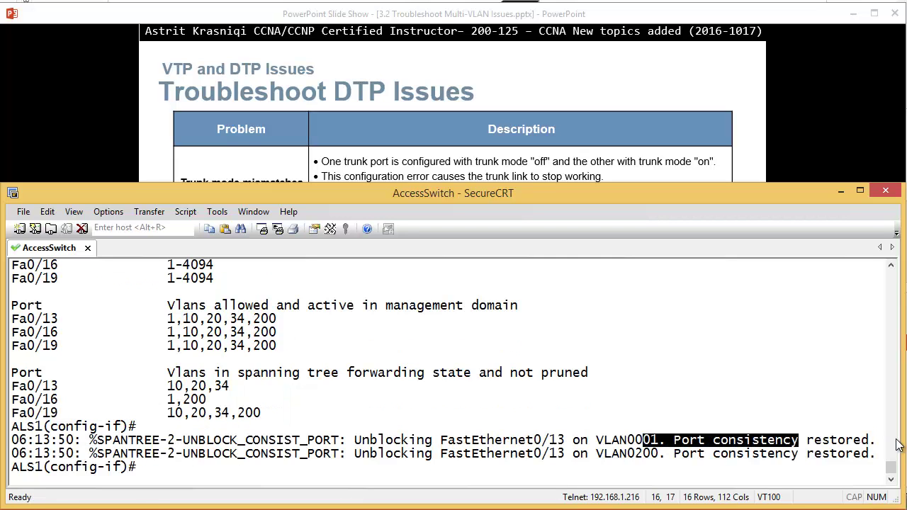
pyautogui.scroll(7, 867, 452)
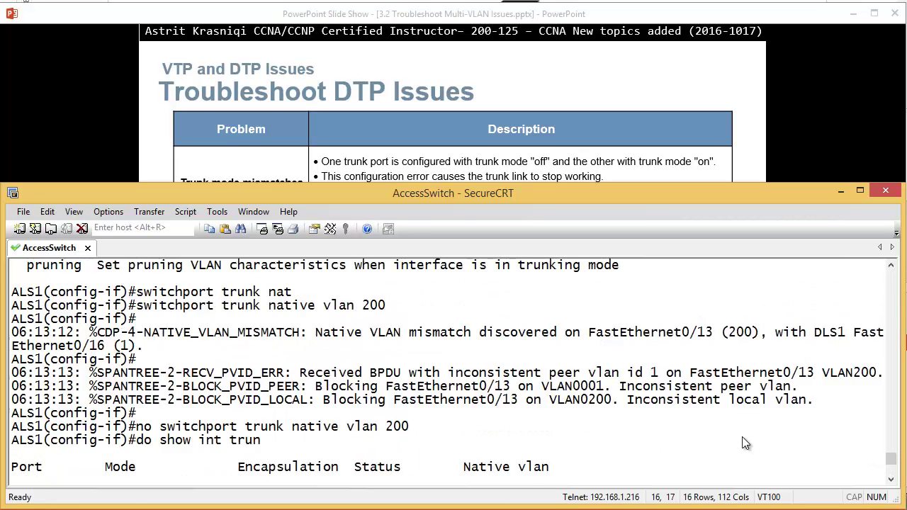
pyautogui.scroll(-5, 744, 441)
pyautogui.scroll(-2, 743, 444)
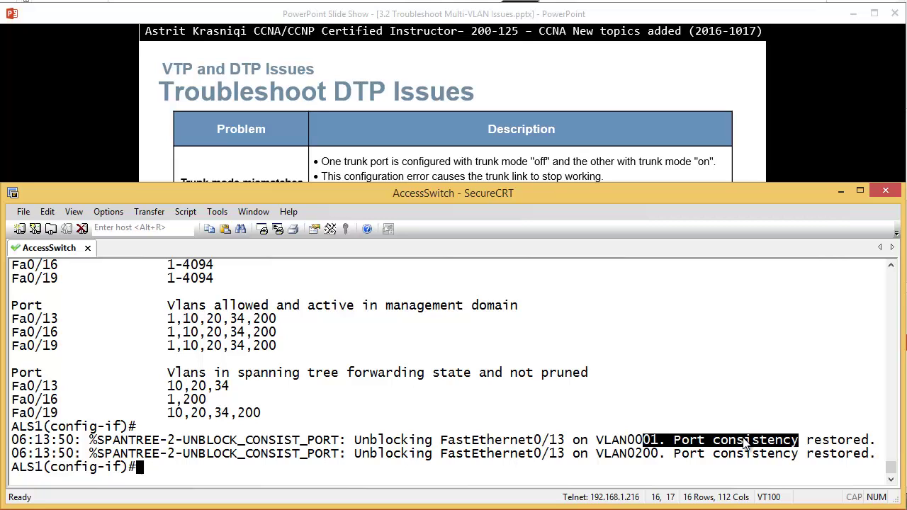
# Set the fa0/13 pruning list with "switchport trunk pruning vlan 20,200", checking the pruning command help along the way
pyautogui.write('swi')
pyautogui.press('Tab')
pyautogui.write('tru')
pyautogui.press('Tab')
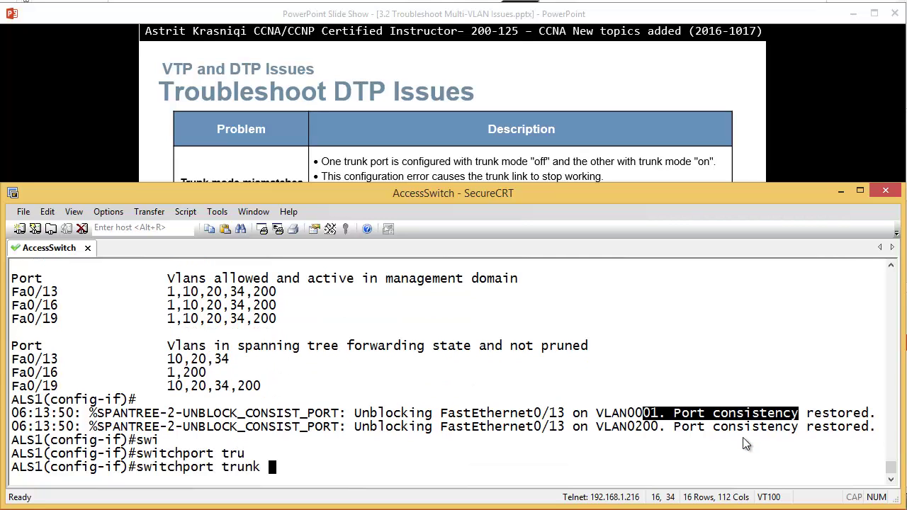
pyautogui.write('pr')
pyautogui.press('Tab')
pyautogui.write('?')
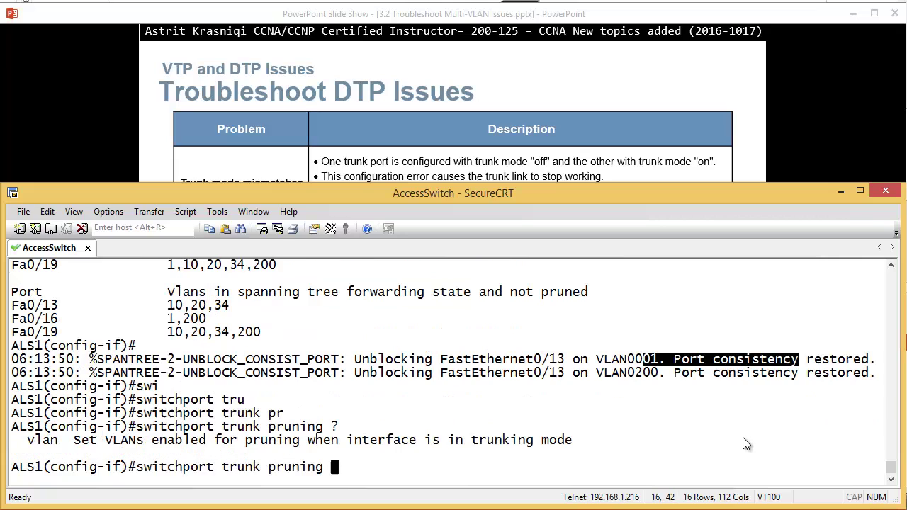
pyautogui.write('vlan 20,200')
pyautogui.press('Return')
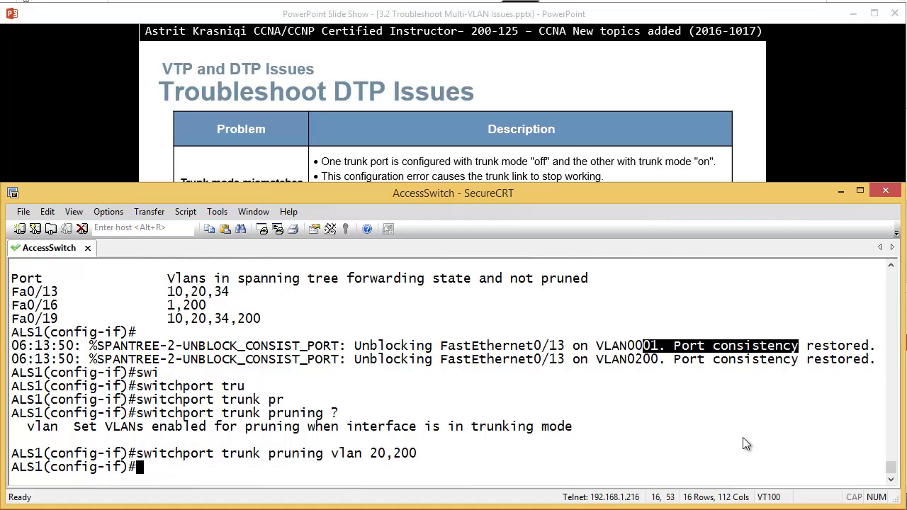
# Display the interface trunk status again and compare the forwarding, non-pruned VLANs on Fa0/13, Fa0/16 and Fa0/19
pyautogui.write('do show in')
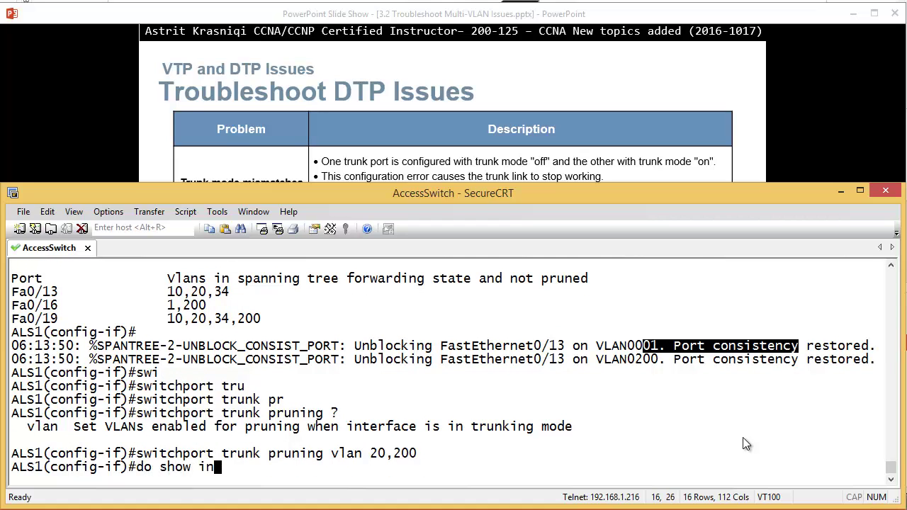
pyautogui.write('t r')
pyautogui.write('ru')
pyautogui.press('Return')
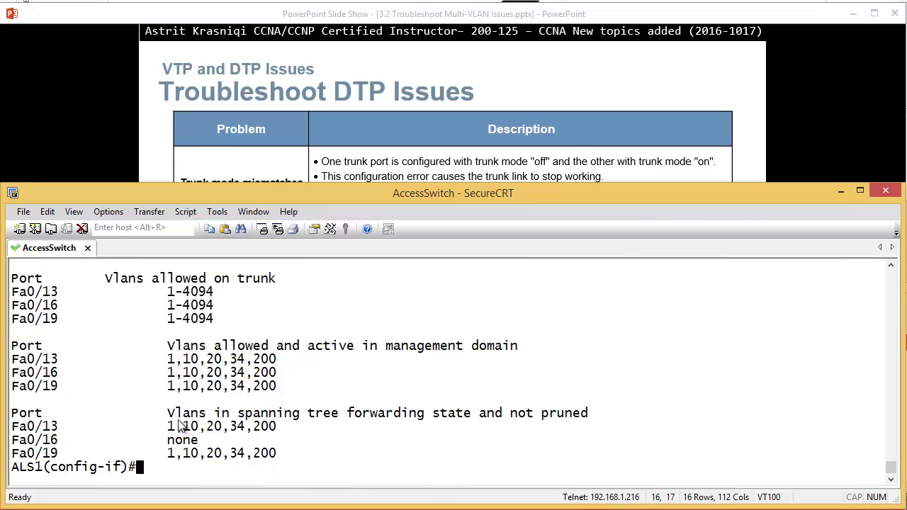
pyautogui.moveTo(168, 415); pyautogui.dragTo(596, 415)
pyautogui.click(405, 433)
pyautogui.moveTo(208, 446); pyautogui.dragTo(90, 442)
pyautogui.moveTo(320, 454); pyautogui.dragTo(12, 426)
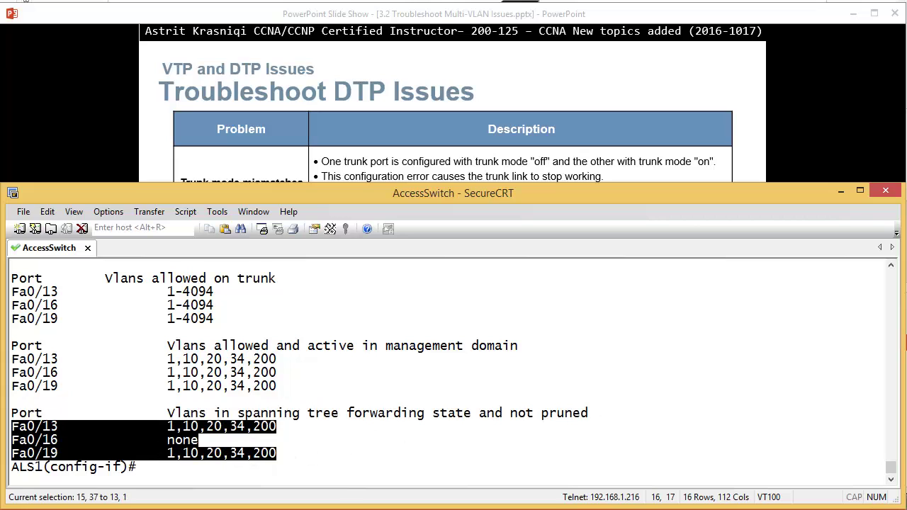
pyautogui.moveTo(276, 453); pyautogui.dragTo(34, 428)
pyautogui.click(170, 447)
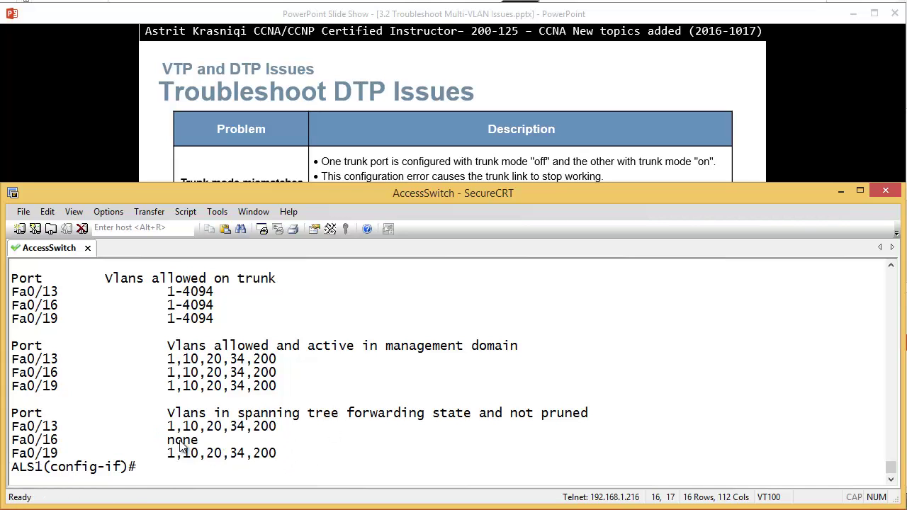
pyautogui.moveTo(210, 447); pyautogui.dragTo(12, 445)
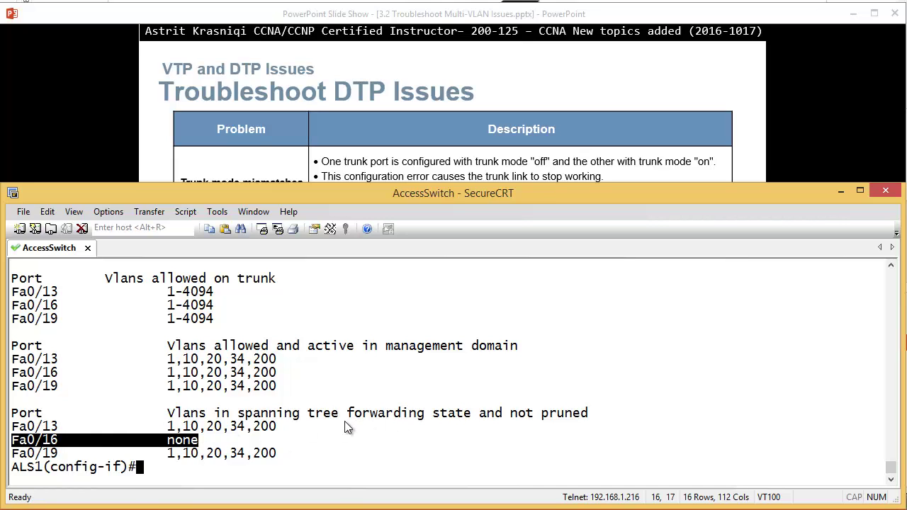
# Switch to the PowerPoint slide show and advance to the "Troubleshoot VTP Issues" slide
pyautogui.click(155, 153)
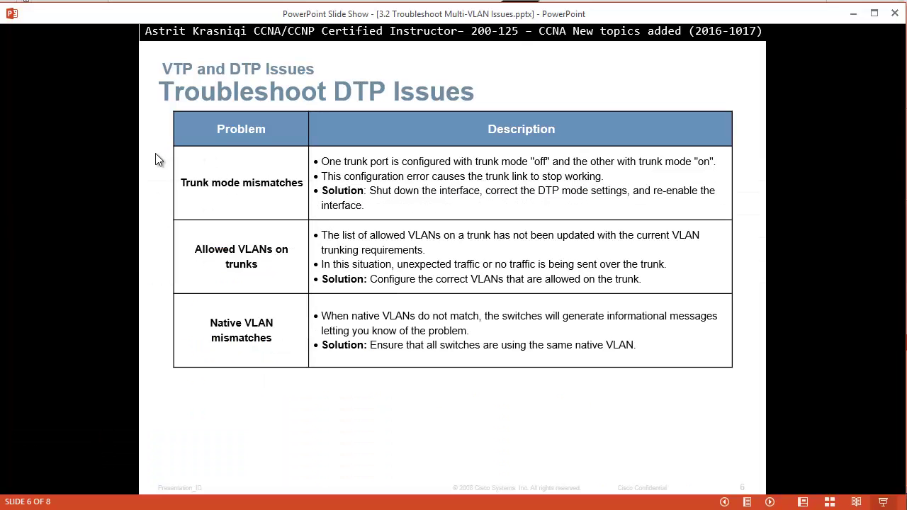
pyautogui.click(156, 154)
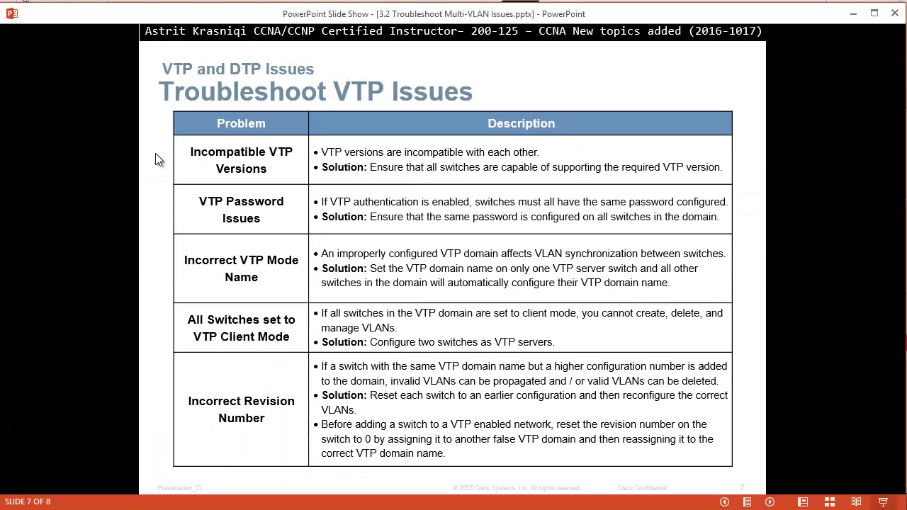